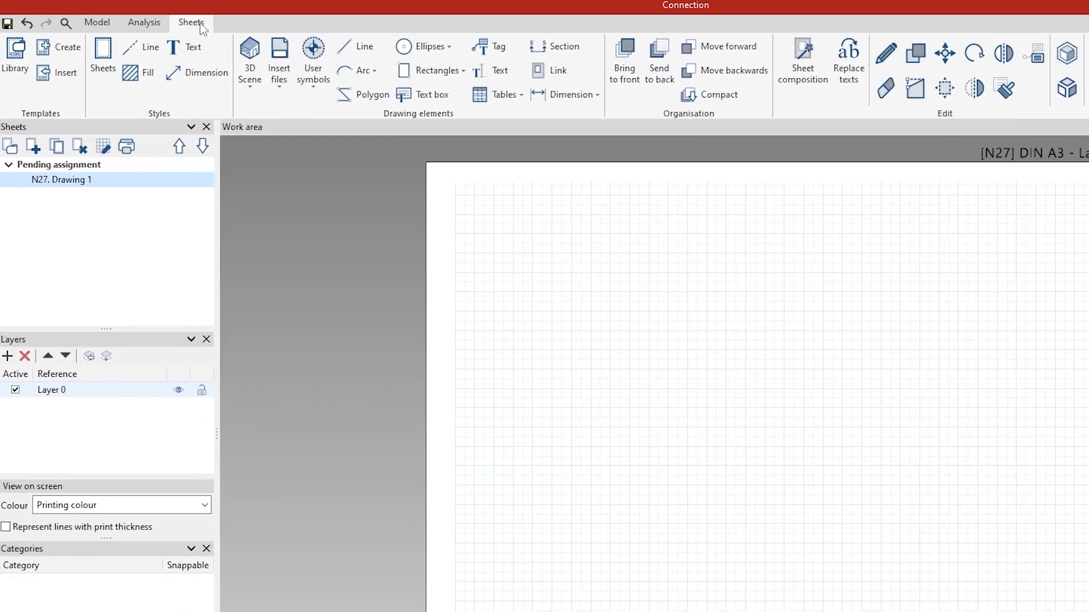
# Review the connection's 3D model and its stress analysis results, and return to its drawing sheets
pyautogui.click(103, 22)
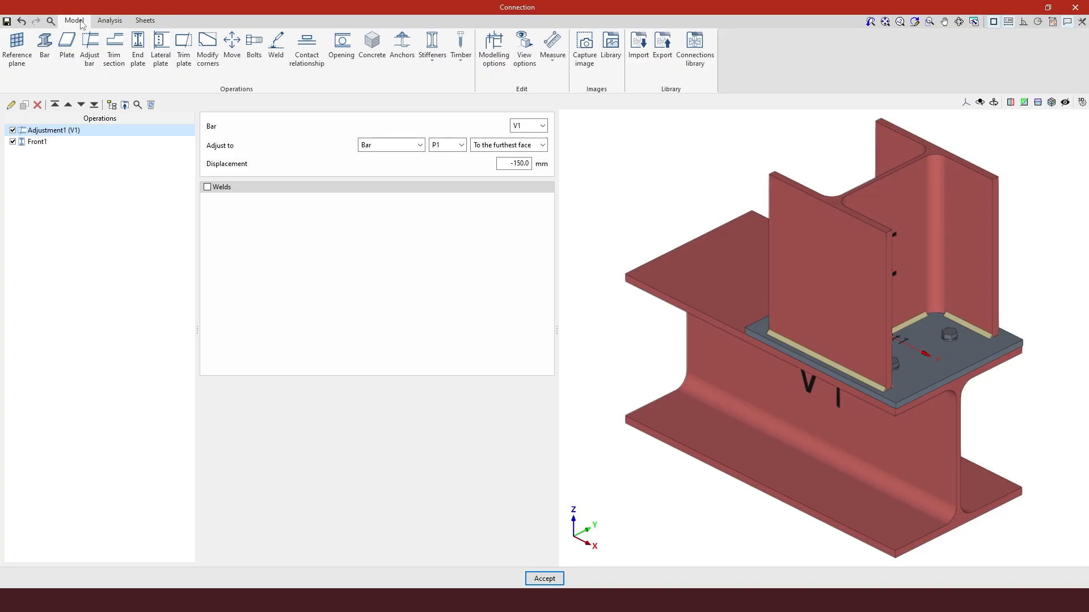
pyautogui.click(115, 23)
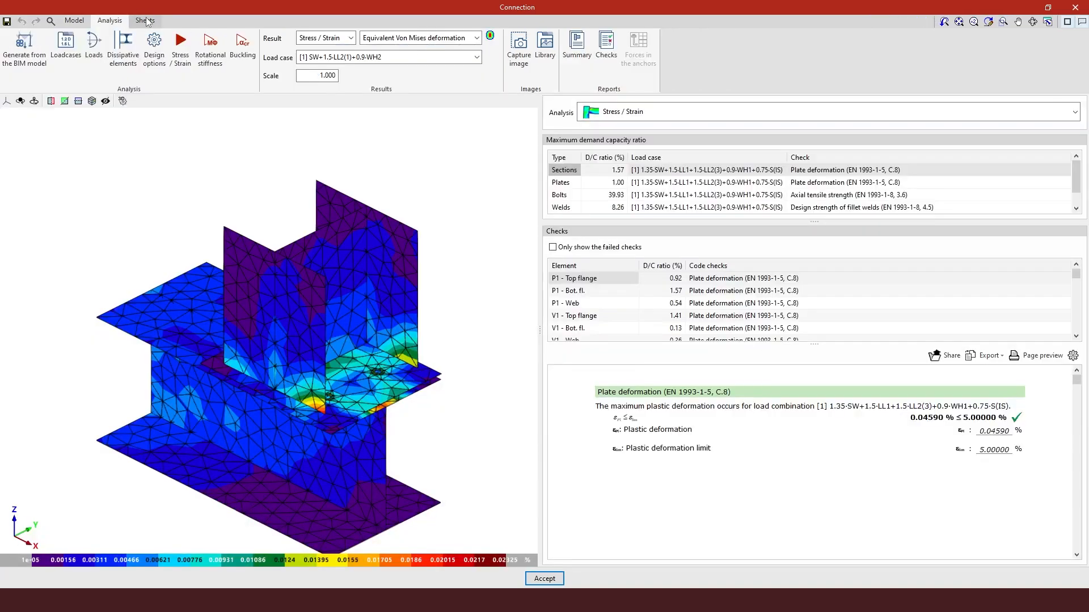
pyautogui.click(146, 21)
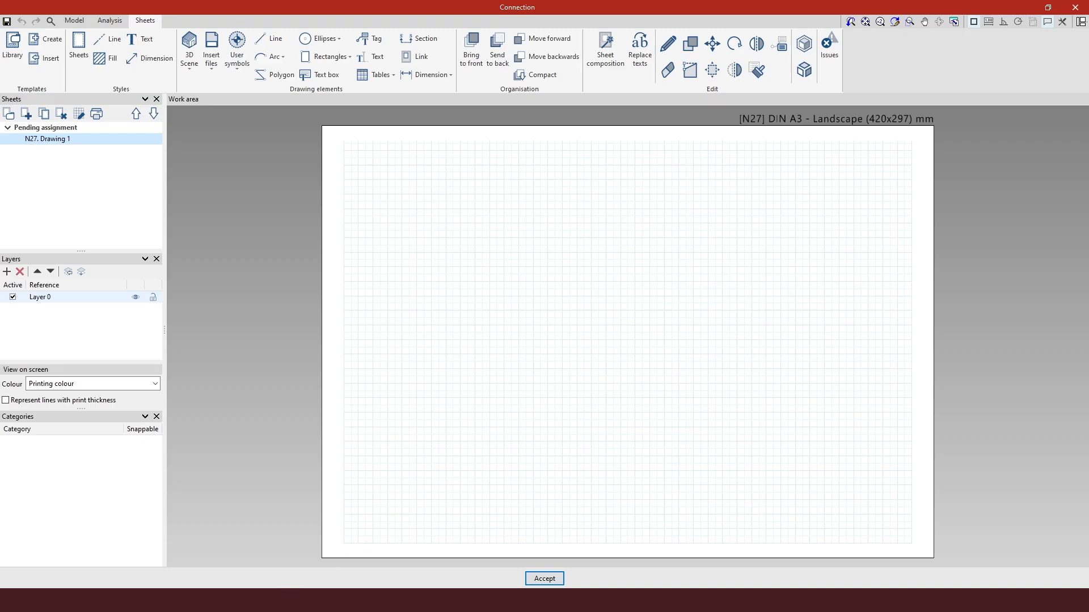
# Switch to the web browser and open the Open BIM Layout page from CYPE's Architecture solutions for professionals
pyautogui.click(263, 600)
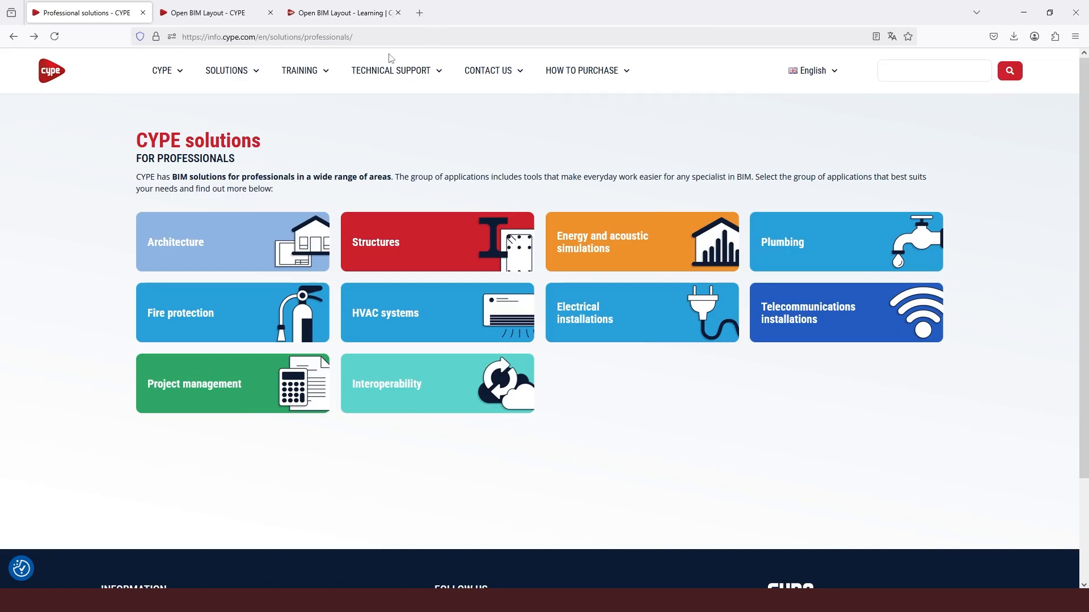
pyautogui.moveTo(232, 74)
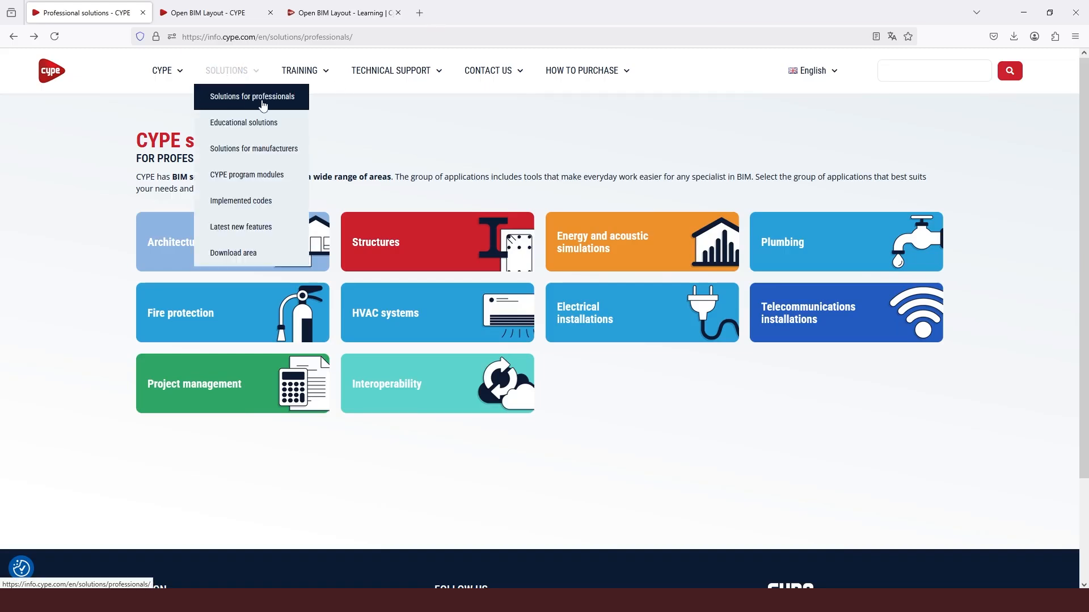
pyautogui.click(181, 239)
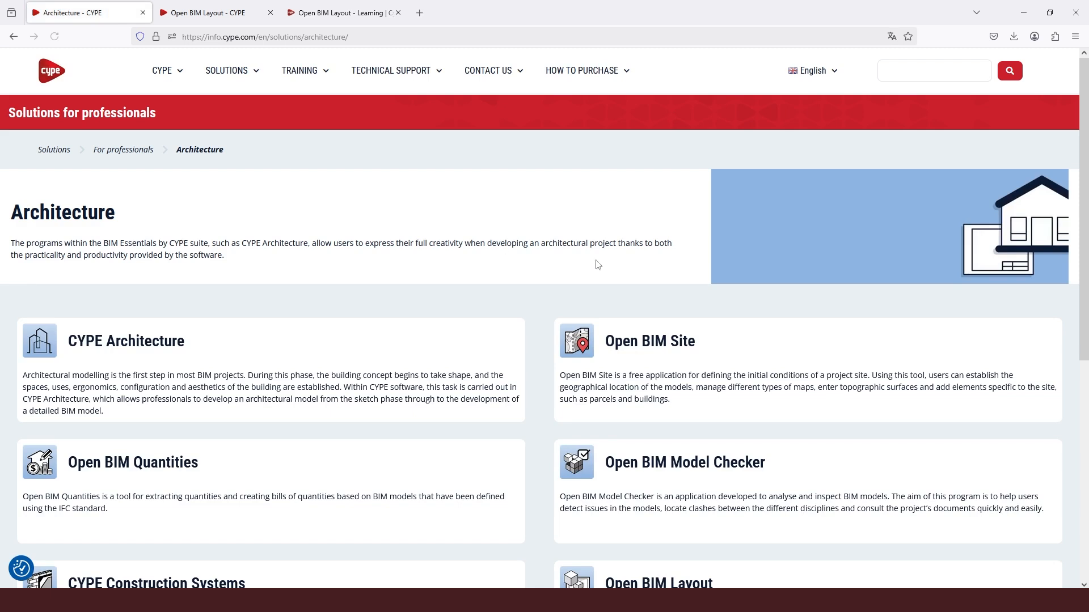
pyautogui.scroll(-2, 614, 340)
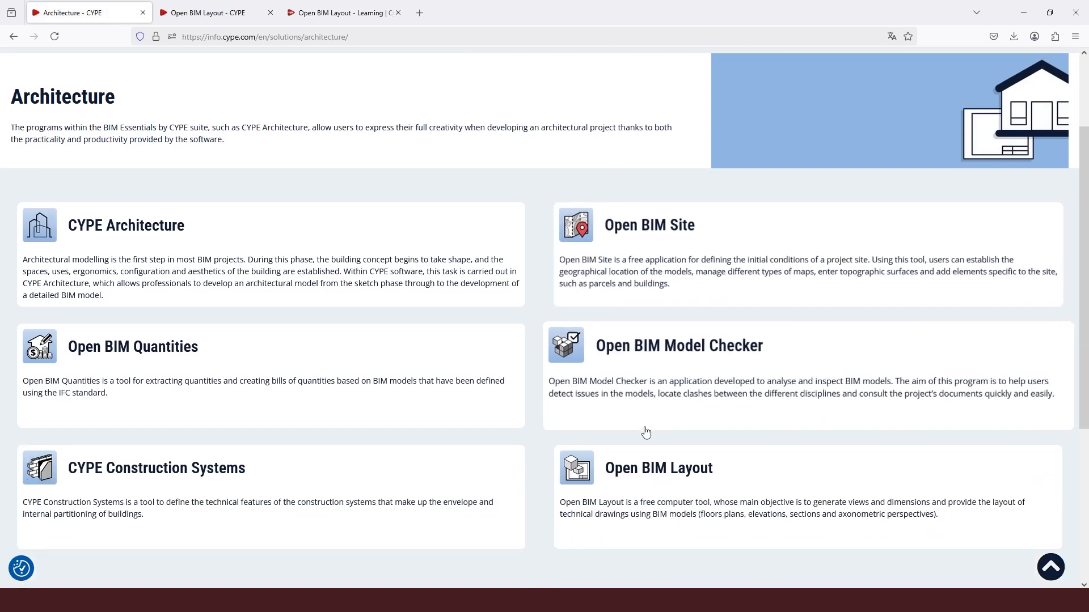
pyautogui.click(652, 473)
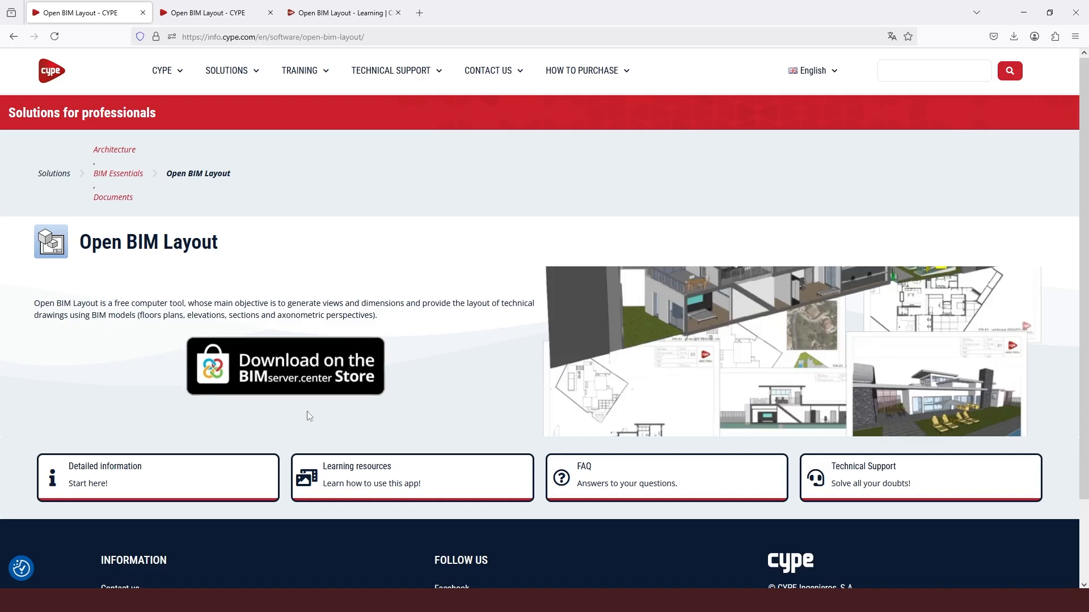
# Look through the video topics in the Open BIM Layout Quickstart Guide, and switch back to the pergola project in CYPE Connect
pyautogui.click(306, 474)
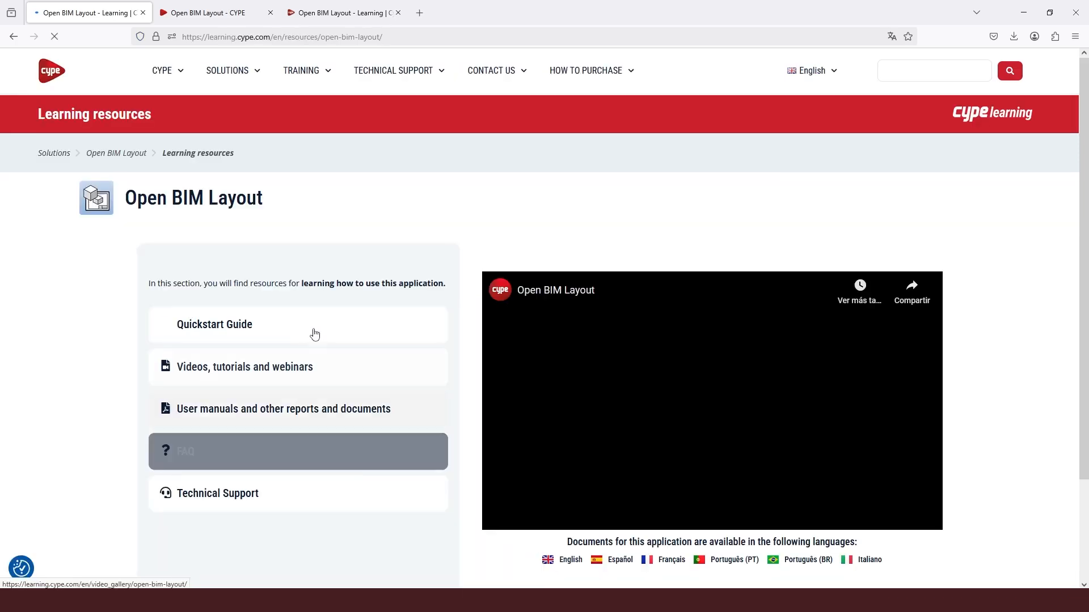
pyautogui.click(282, 332)
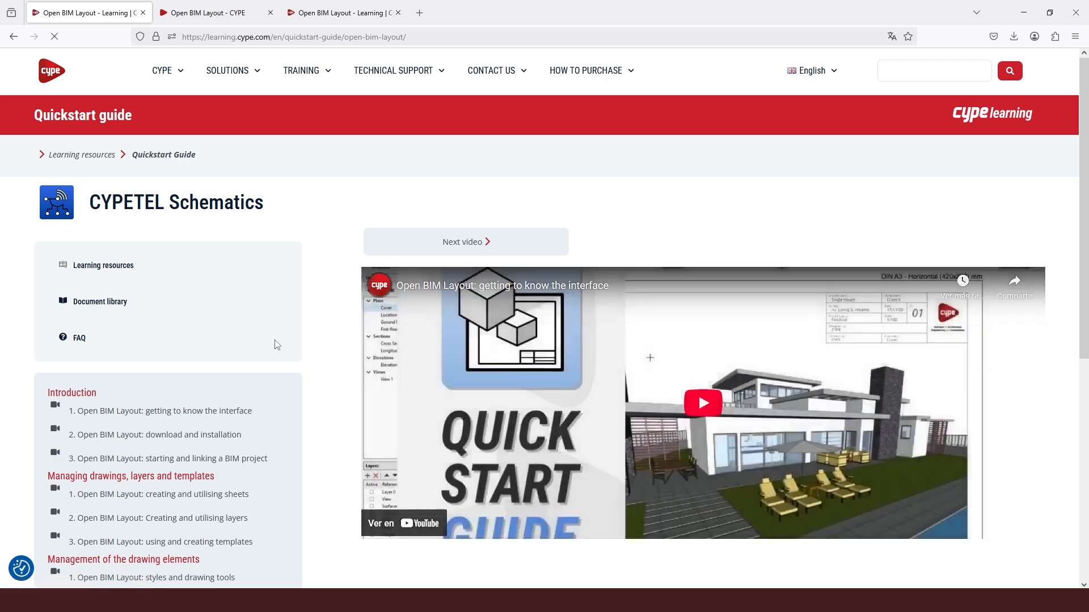
pyautogui.scroll(-3, 272, 349)
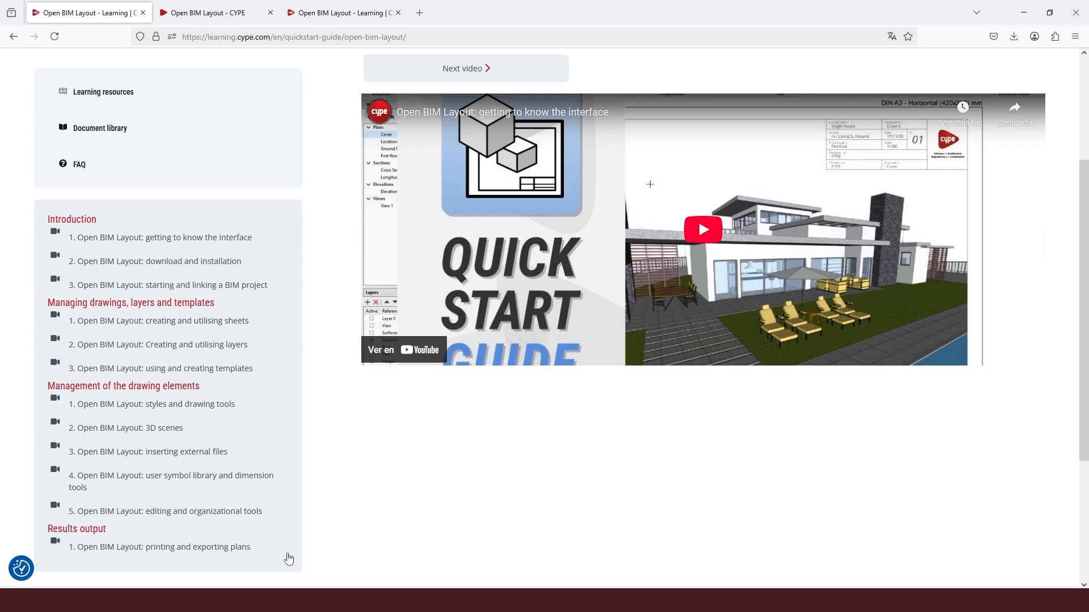
pyautogui.moveTo(289, 601)
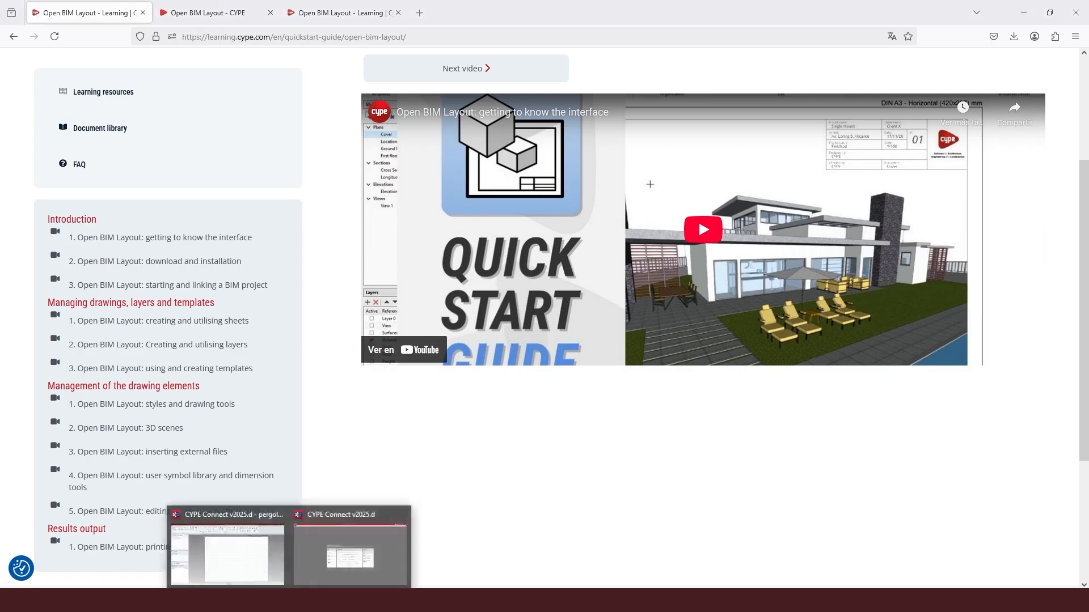
pyautogui.click(271, 569)
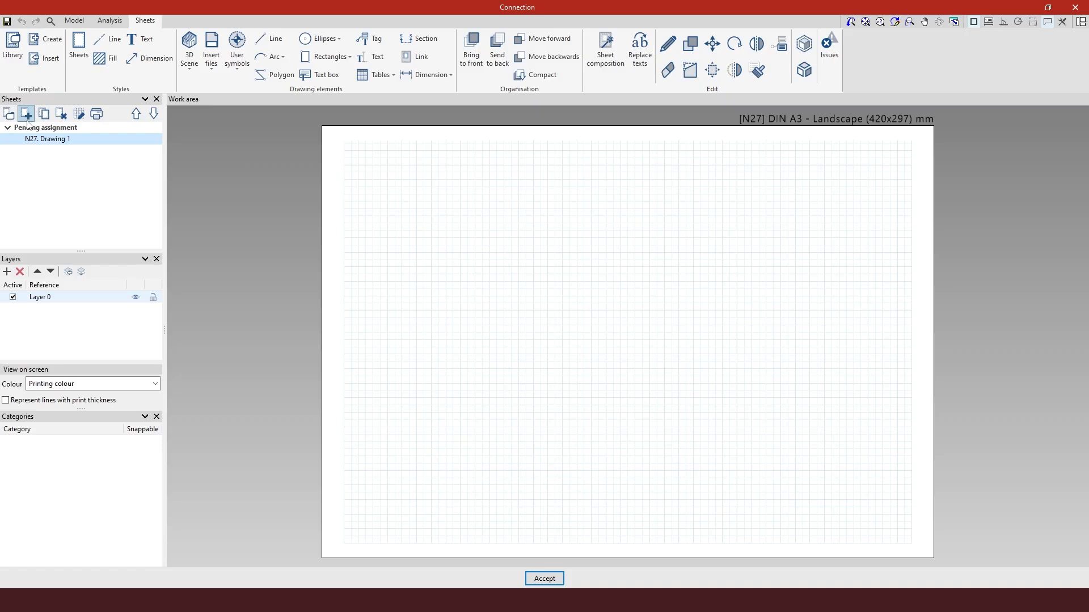
# Check the format options for a new sheet and the project's template library, leaving both without changes
pyautogui.click(26, 116)
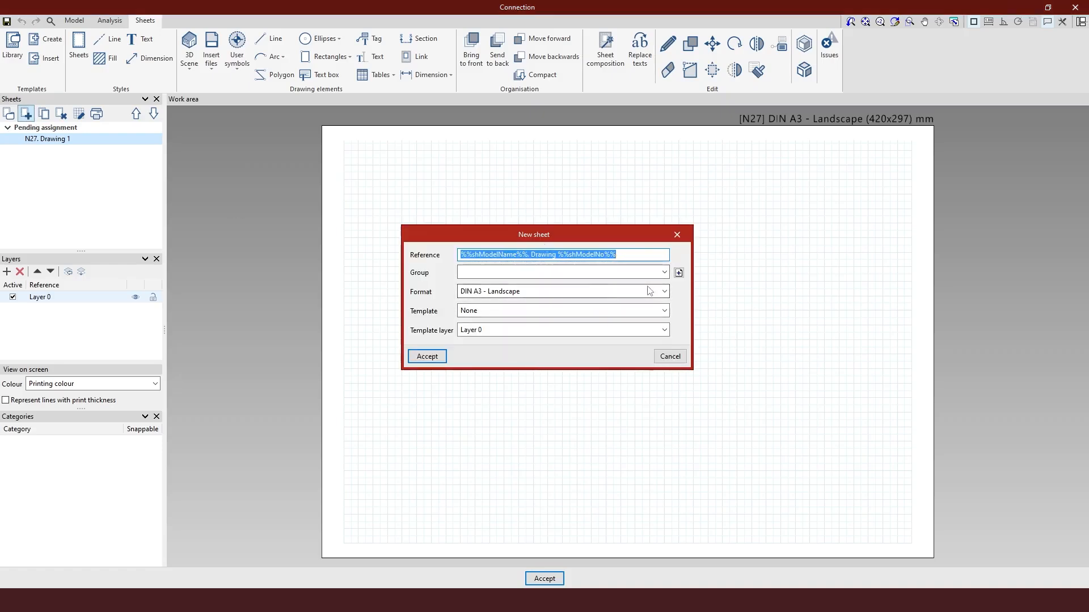
pyautogui.click(664, 292)
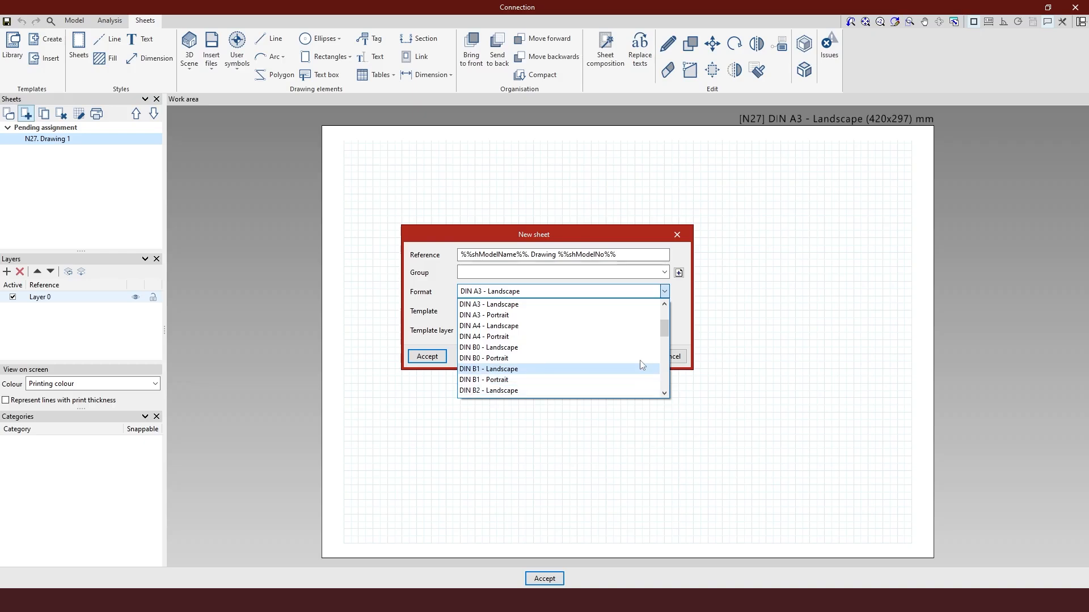
pyautogui.click(620, 298)
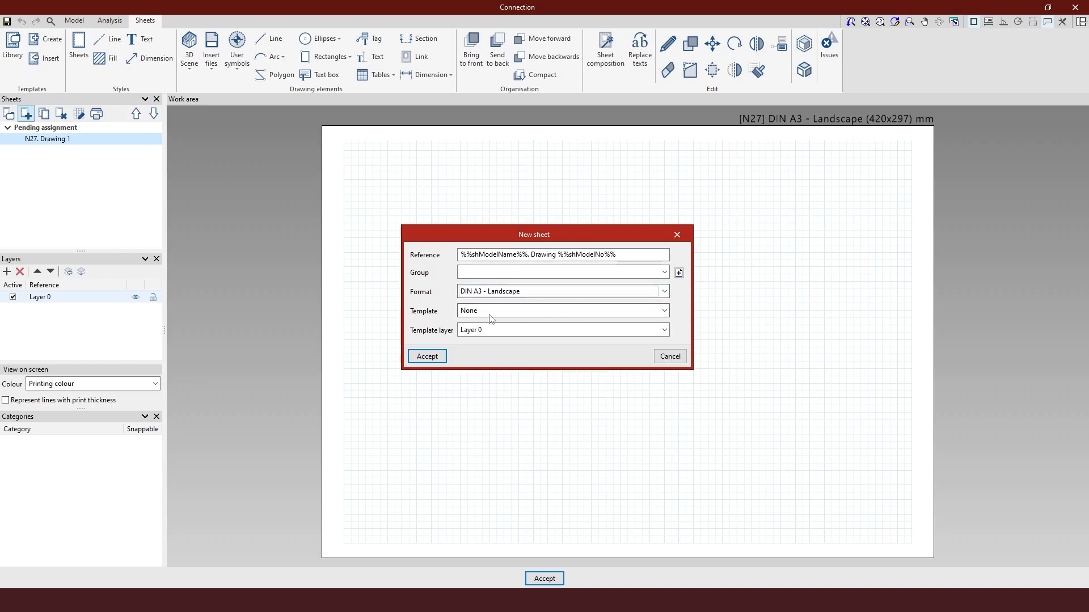
pyautogui.click(677, 235)
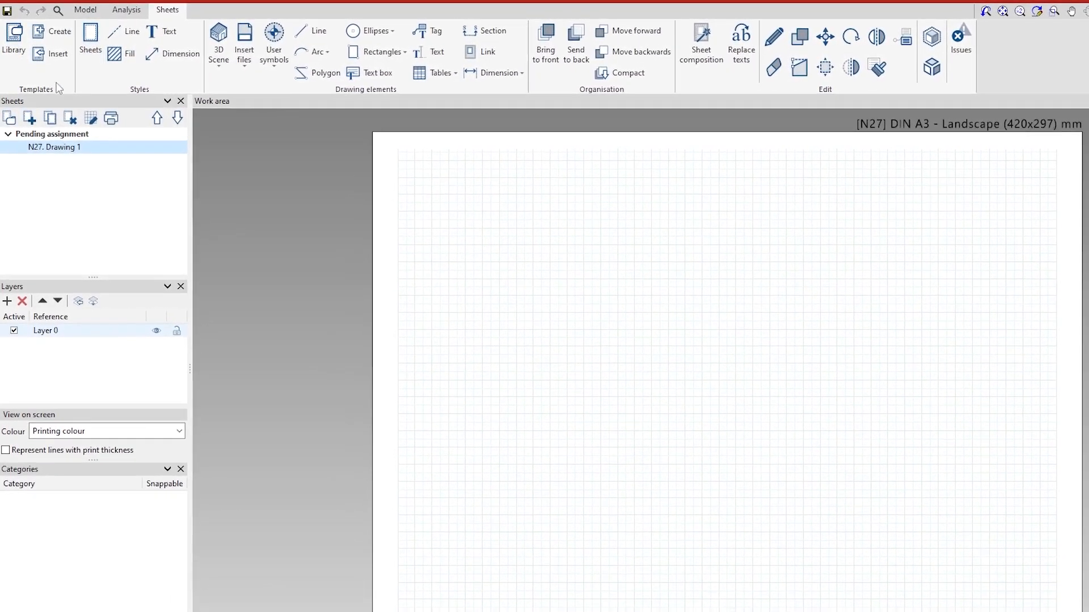
pyautogui.click(14, 37)
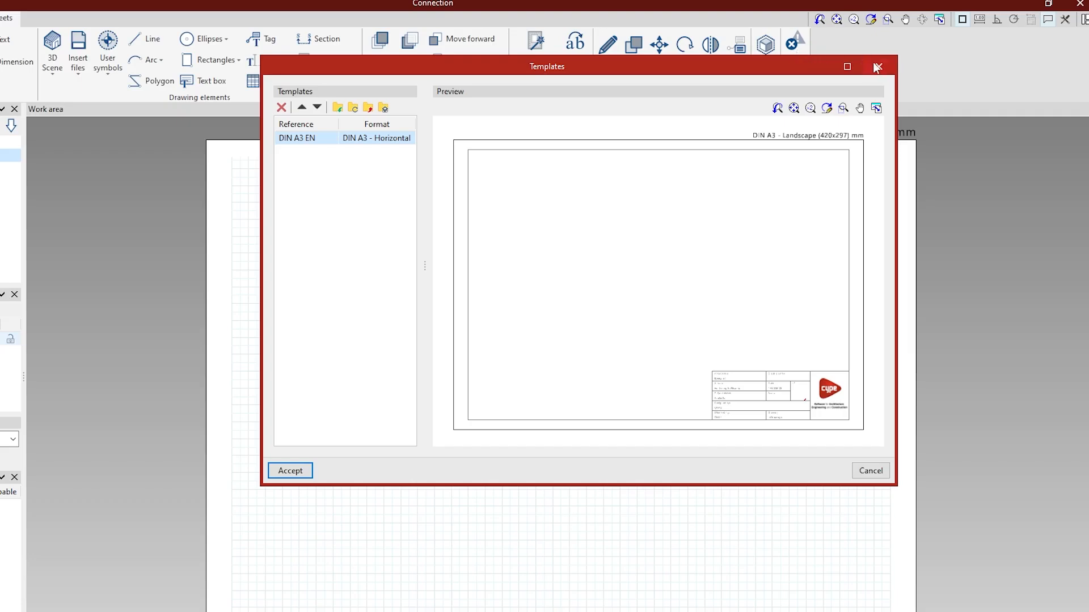
pyautogui.click(878, 67)
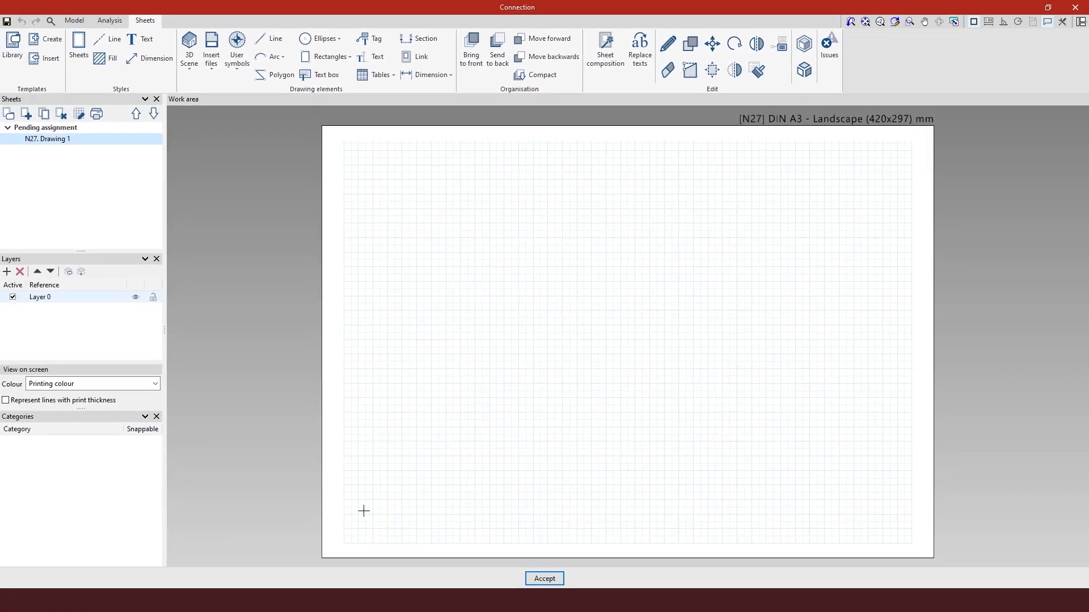
# Switch to the second CYPE Connect window, open Example 1.cst and show the drawing sheet of node N1's connection
pyautogui.moveTo(288, 600)
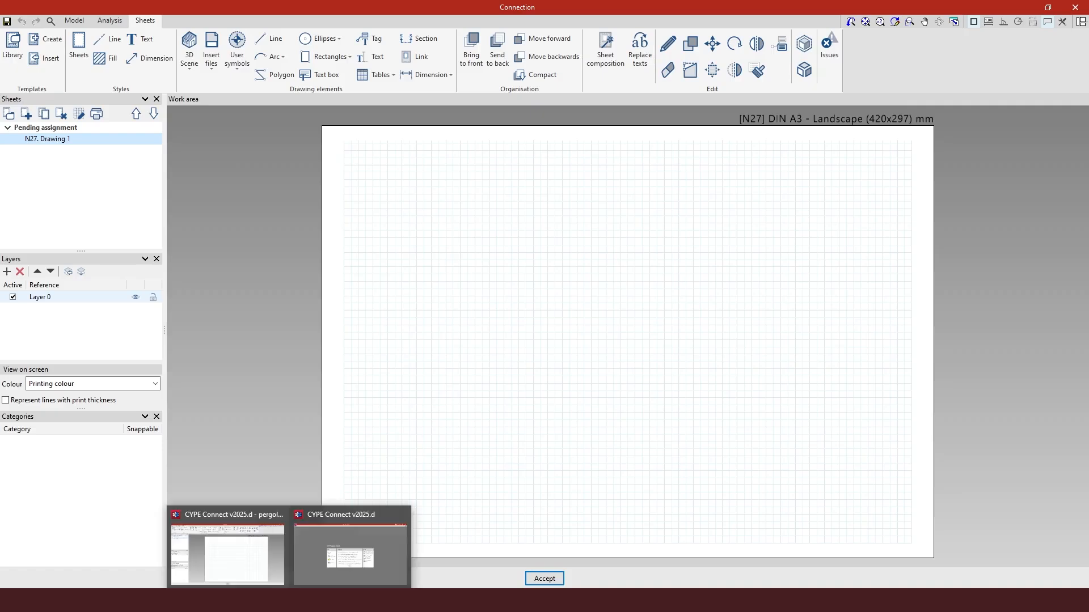
pyautogui.click(326, 582)
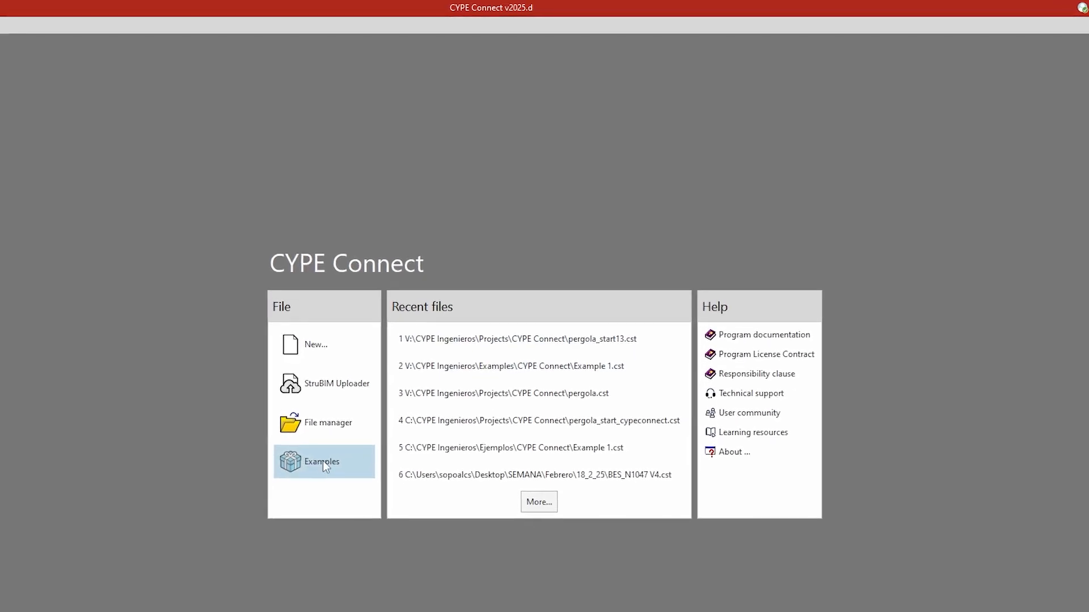
pyautogui.click(522, 365)
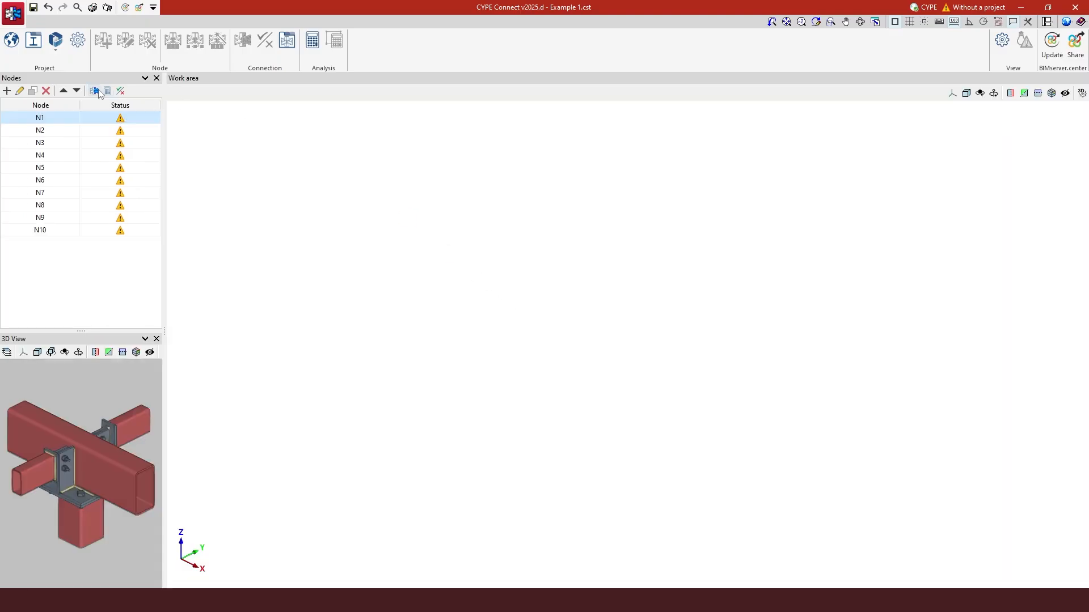
pyautogui.click(95, 90)
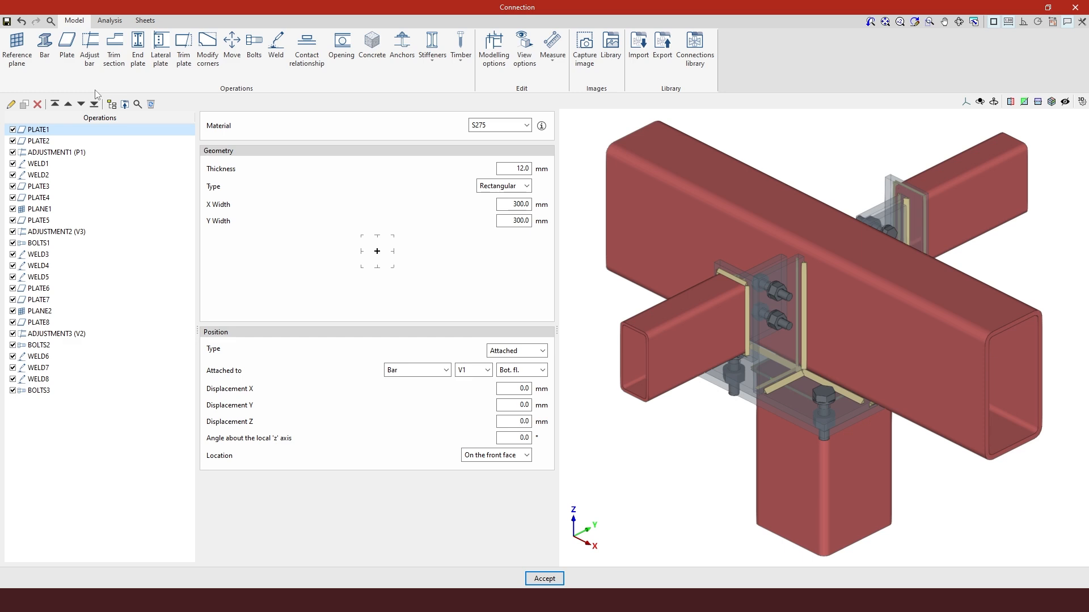
pyautogui.click(145, 20)
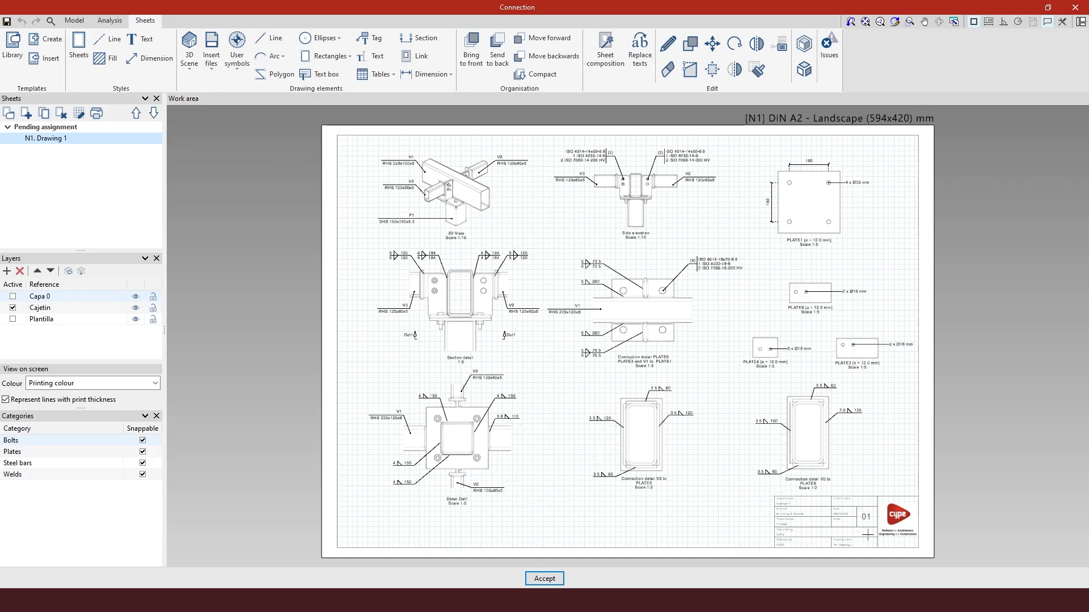
# Examine the title block and the overall layout of the connection details on the N1 drawing sheet
pyautogui.scroll(5, 911, 564)
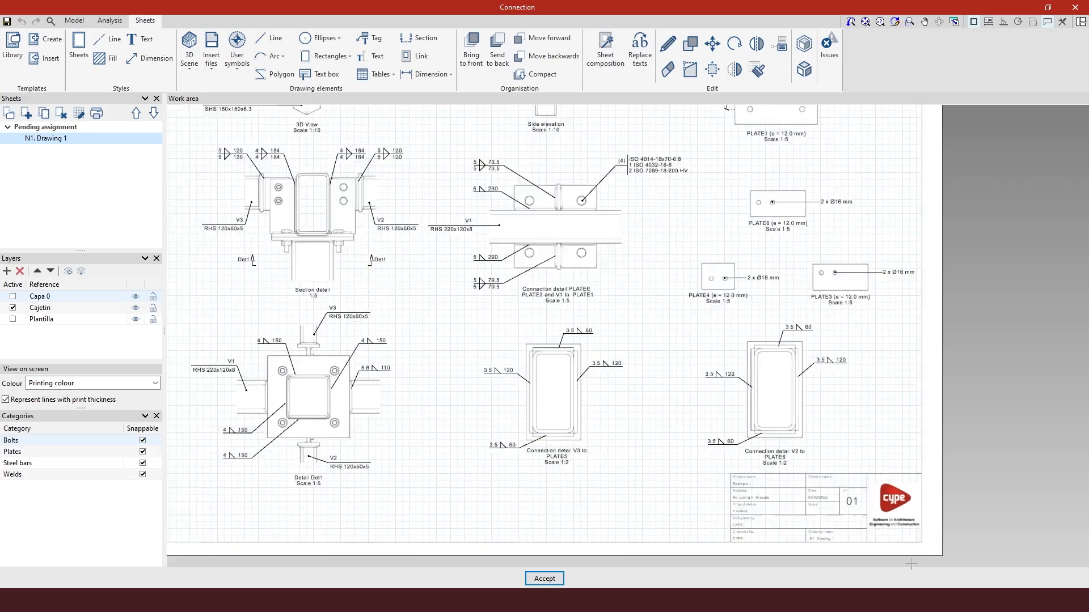
pyautogui.scroll(1, 912, 563)
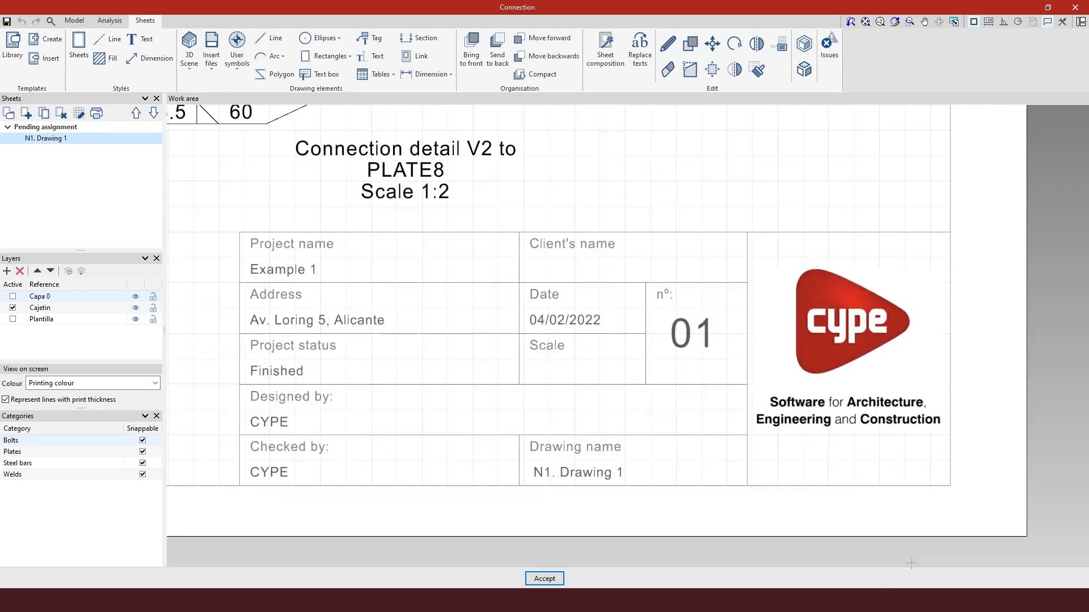
pyautogui.scroll(-1, 911, 563)
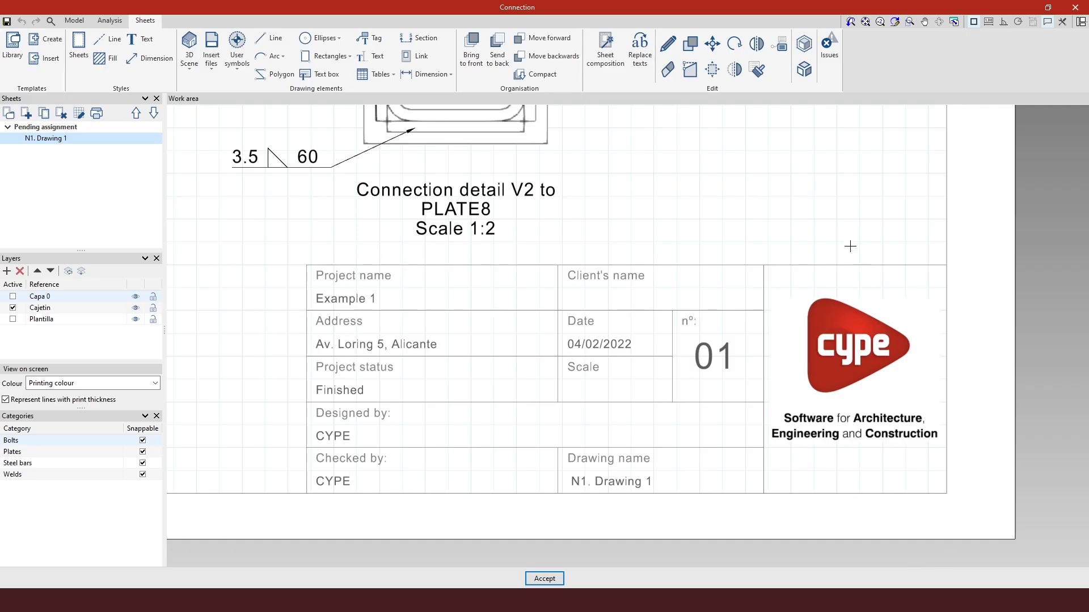
pyautogui.scroll(-3, 941, 297)
pyautogui.scroll(-1, 914, 422)
pyautogui.scroll(-3, 899, 501)
pyautogui.scroll(-2, 899, 501)
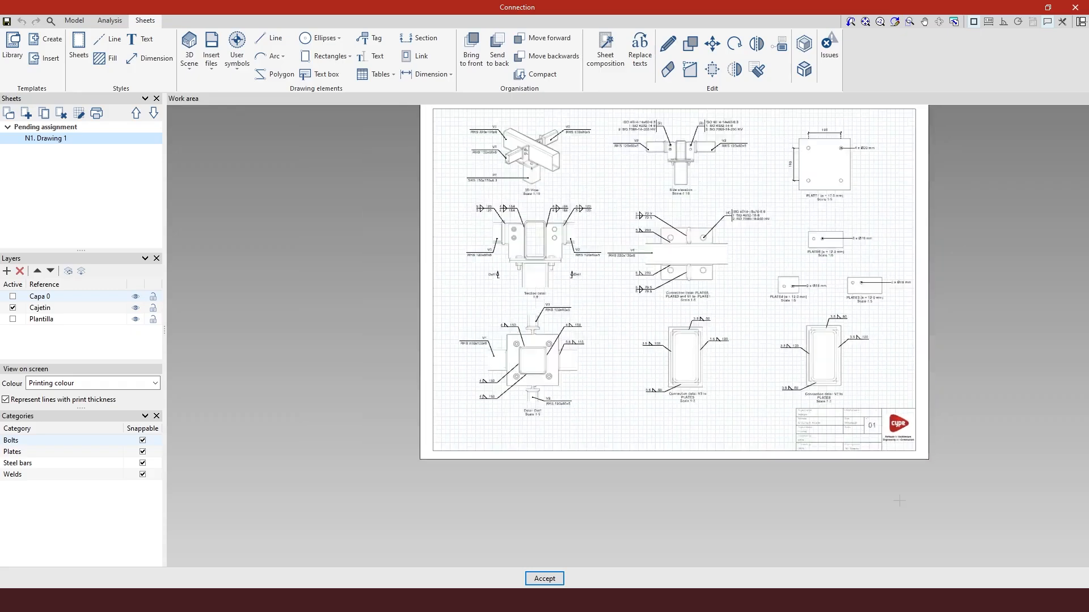
pyautogui.scroll(1, 1008, 230)
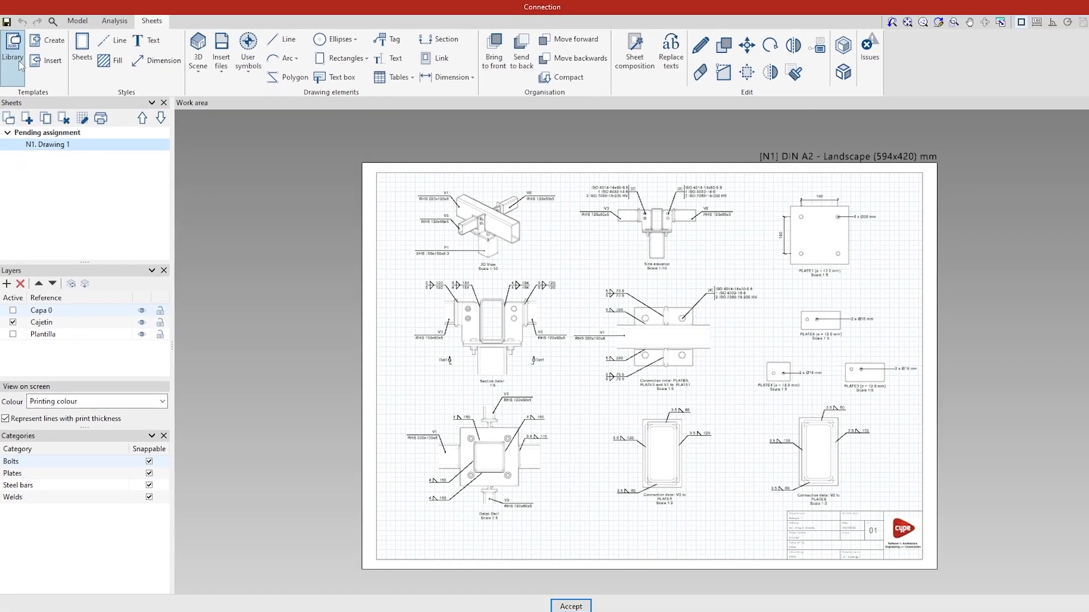
# Export the Cajetin DIN A3, A2 and A4 Horizontal templates and Title block DIN A2 and DIN A3 from the template library to the drive
pyautogui.click(13, 49)
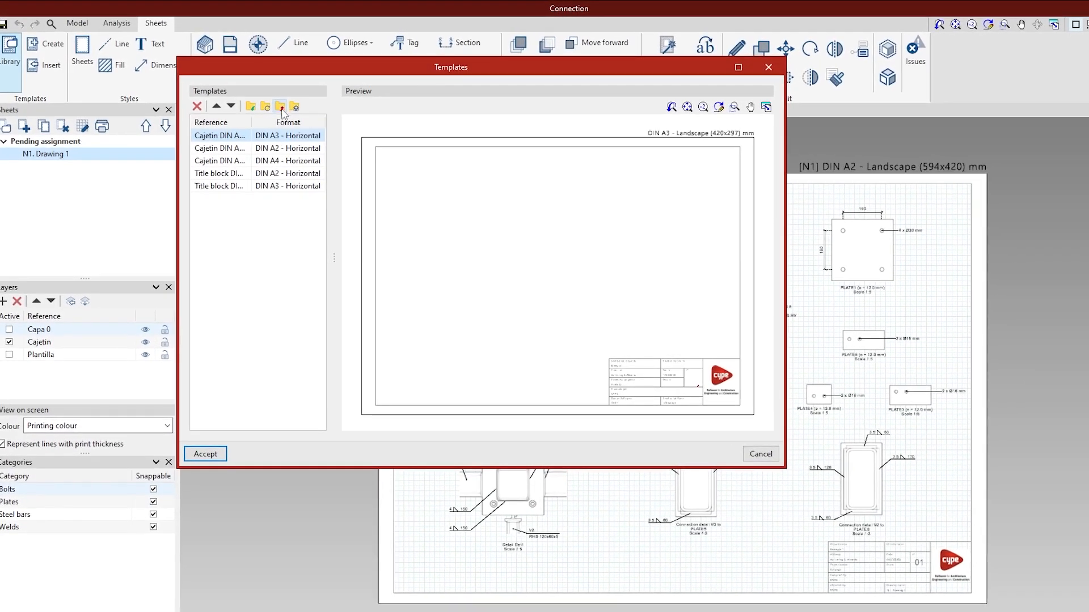
pyautogui.click(280, 107)
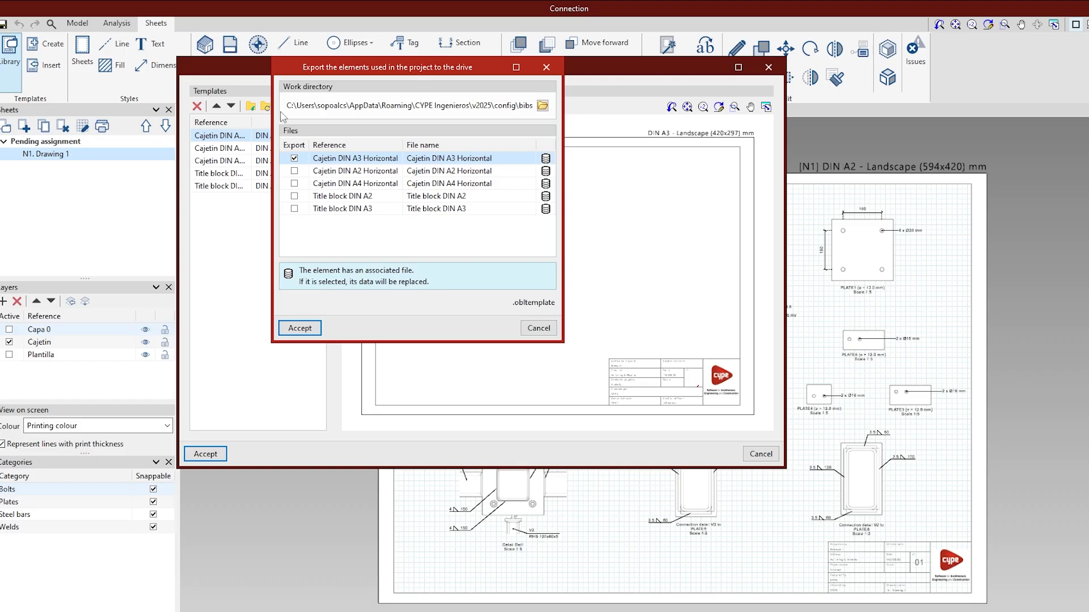
pyautogui.click(294, 170)
pyautogui.click(294, 183)
pyautogui.click(295, 196)
pyautogui.click(294, 208)
pyautogui.click(297, 329)
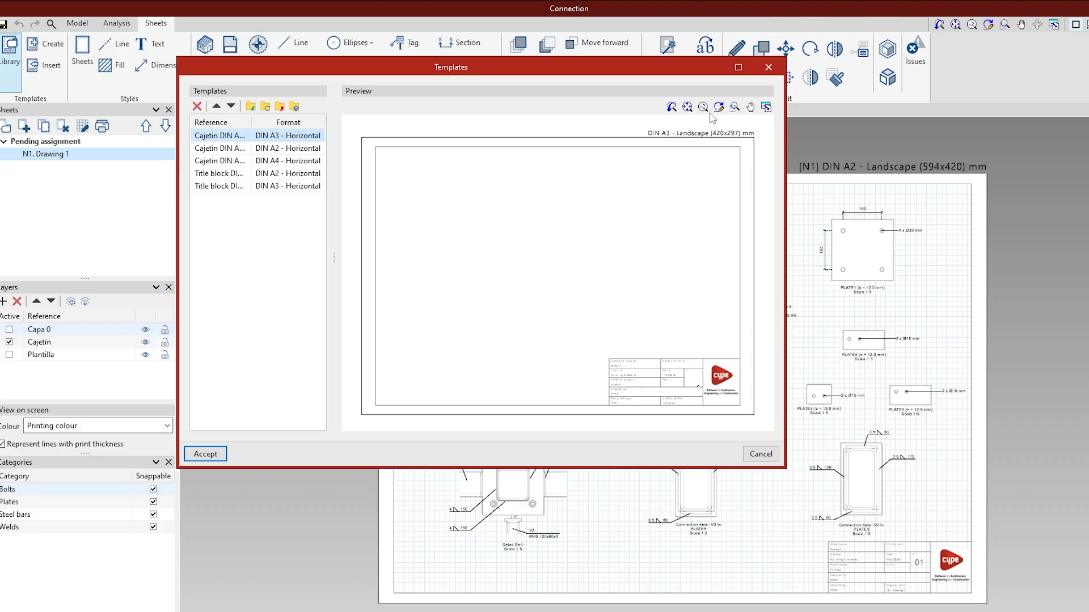
# Set all seven template files in the work directory as initial values for new jobs, and accept the template library
pyautogui.click(294, 107)
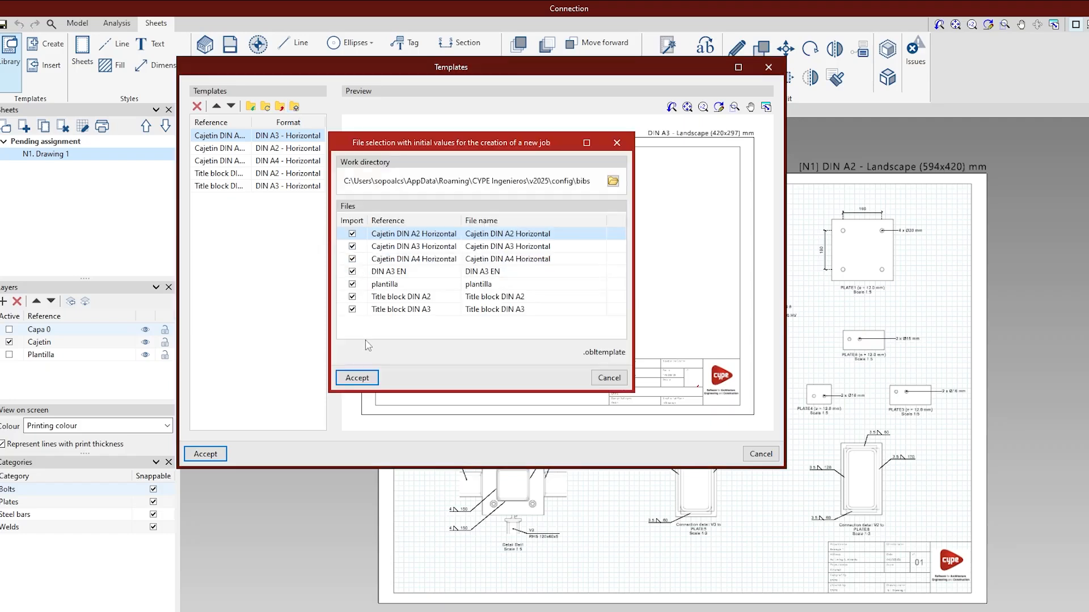
pyautogui.click(357, 378)
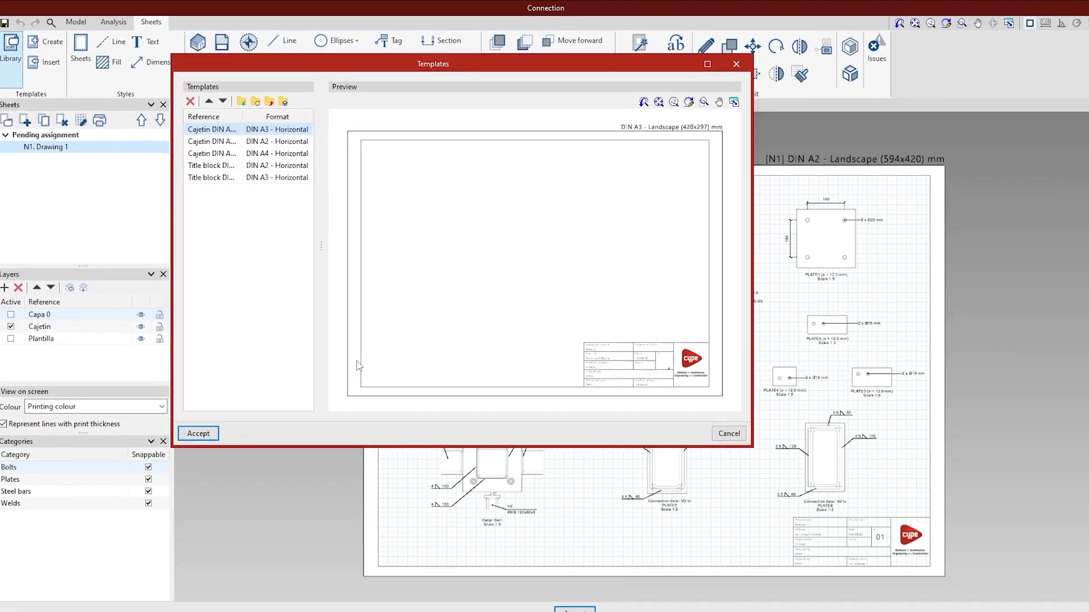
pyautogui.click(199, 433)
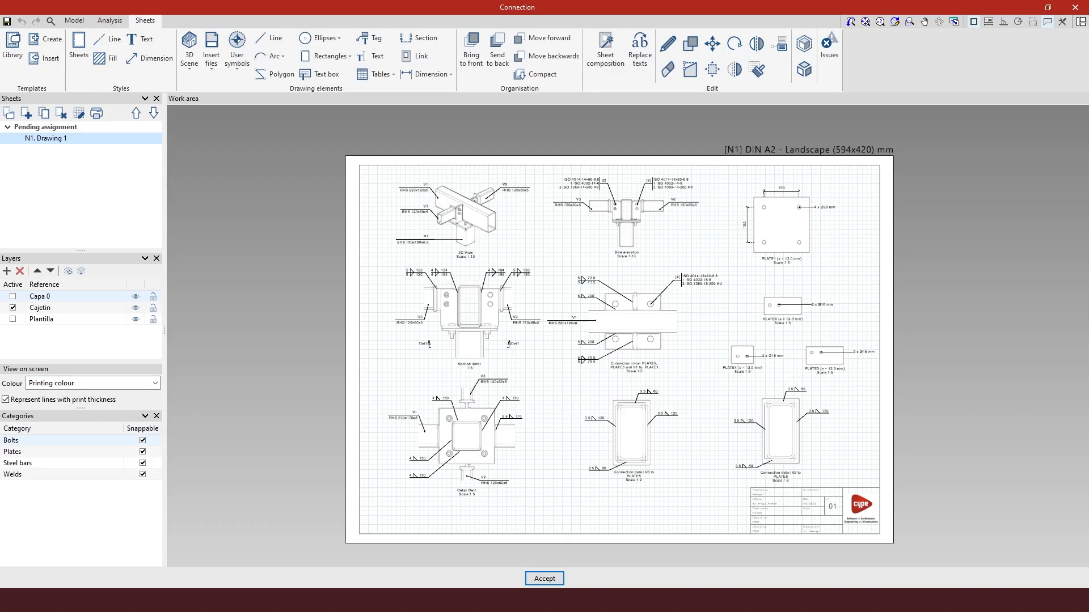
# Switch to the pergola job's window, showing N27's Drawing 1, and open its template library
pyautogui.click(289, 600)
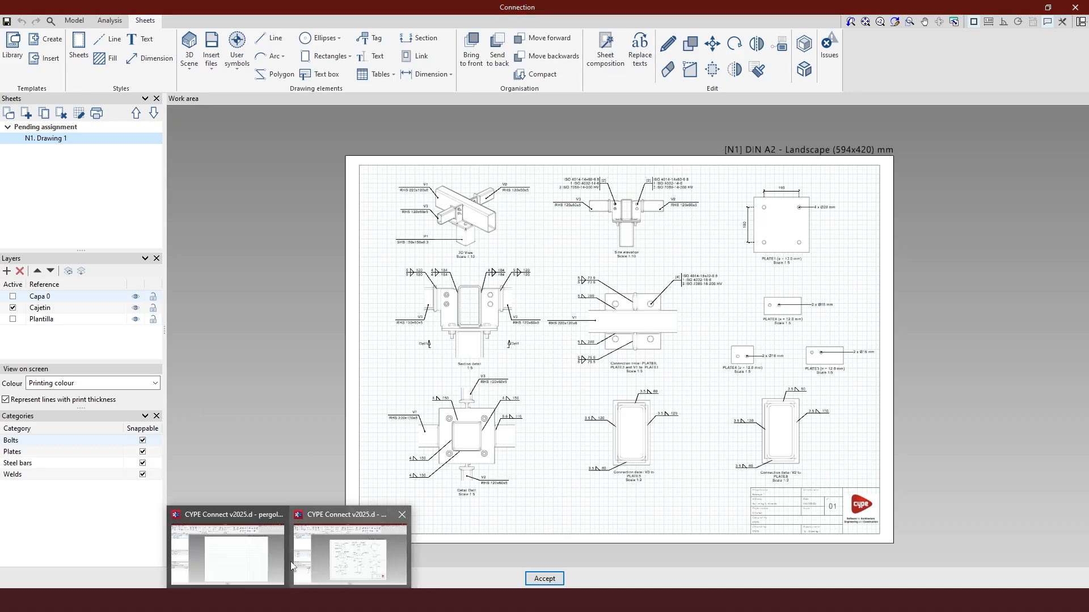
pyautogui.click(269, 560)
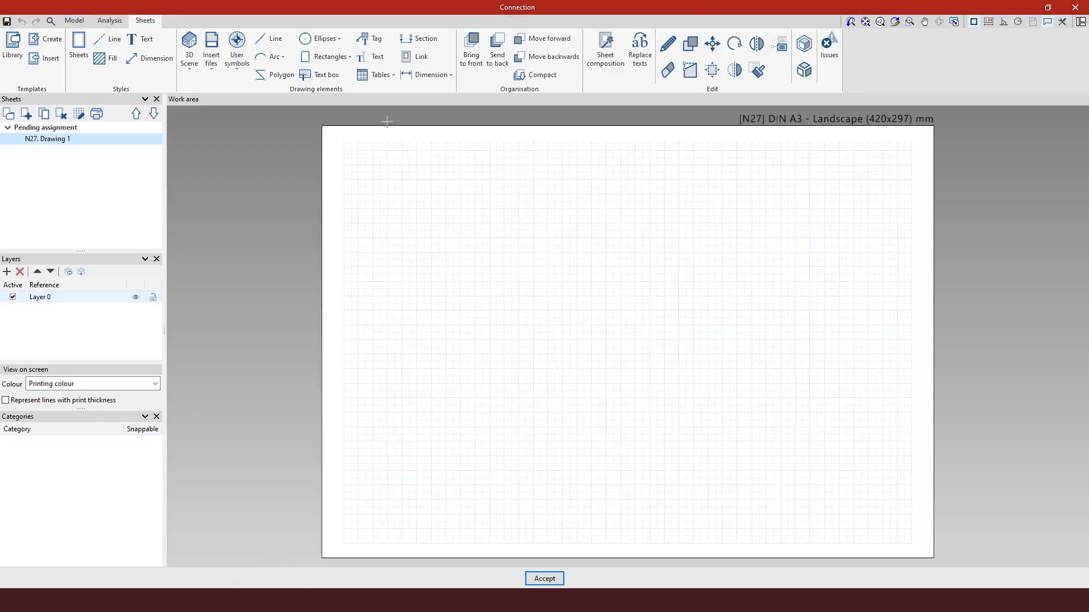
pyautogui.click(11, 68)
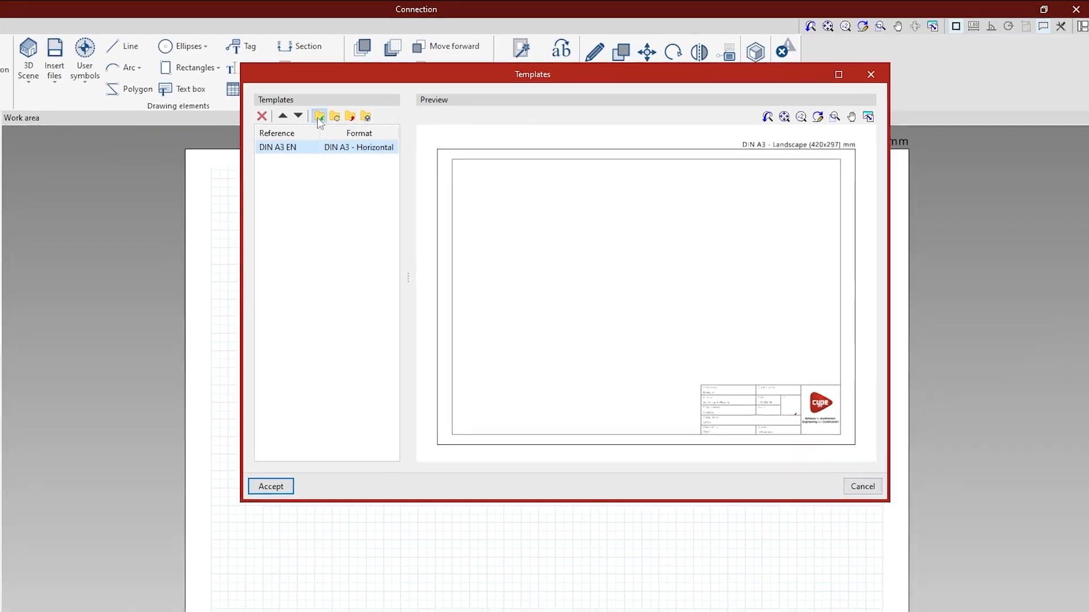
# Import the DIN A3 EN, Cajetin DIN A2, A3 and A4 Horizontal, plantilla and Title block DIN A2 templates from the drive and accept the library
pyautogui.click(355, 110)
pyautogui.click(339, 178)
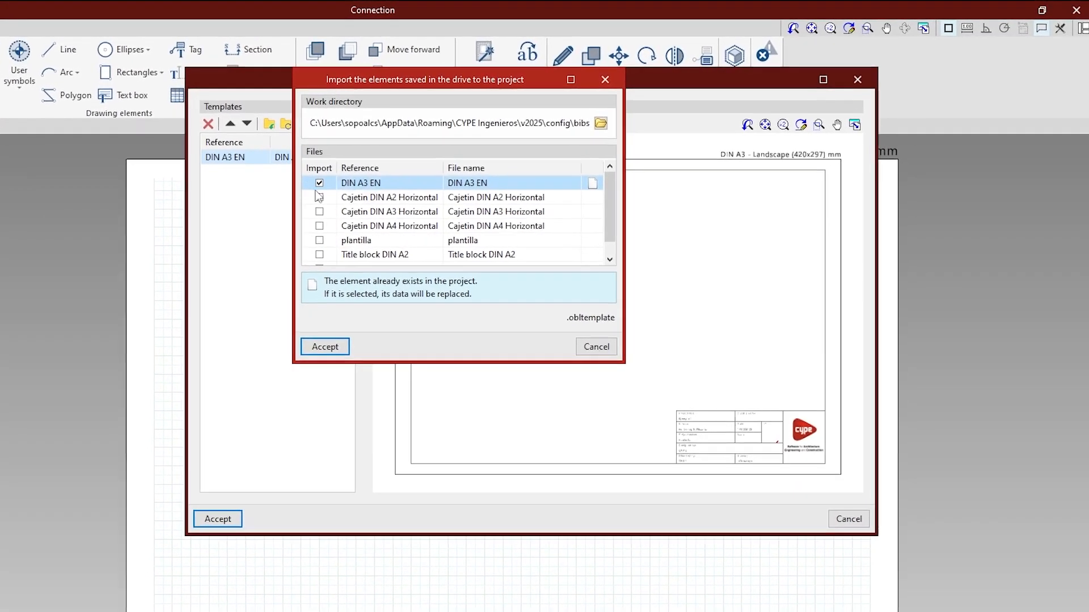
pyautogui.click(339, 191)
pyautogui.click(339, 206)
pyautogui.click(314, 228)
pyautogui.click(315, 242)
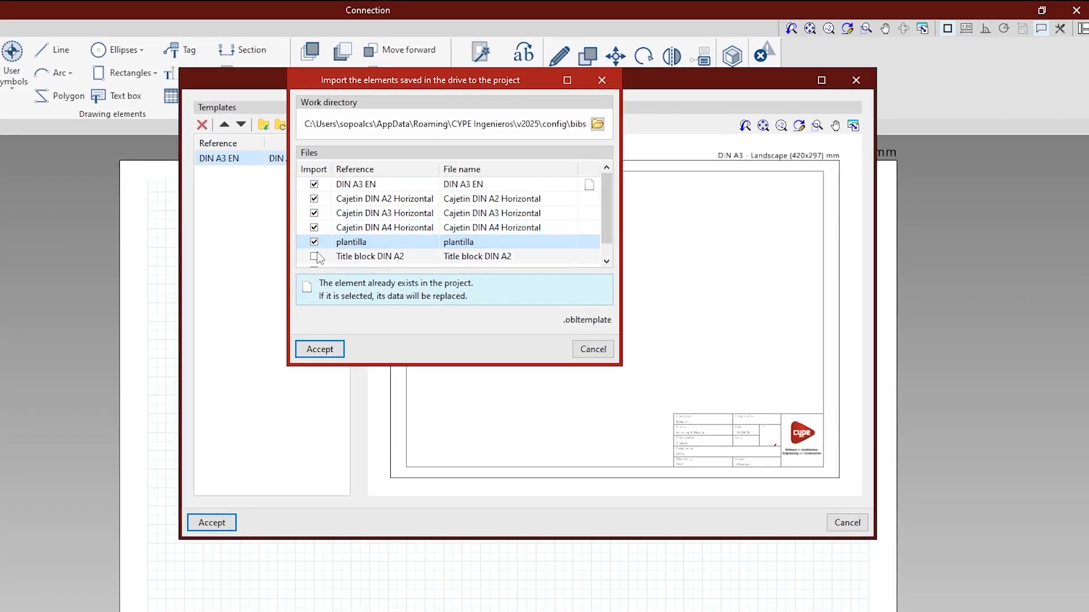
pyautogui.click(315, 256)
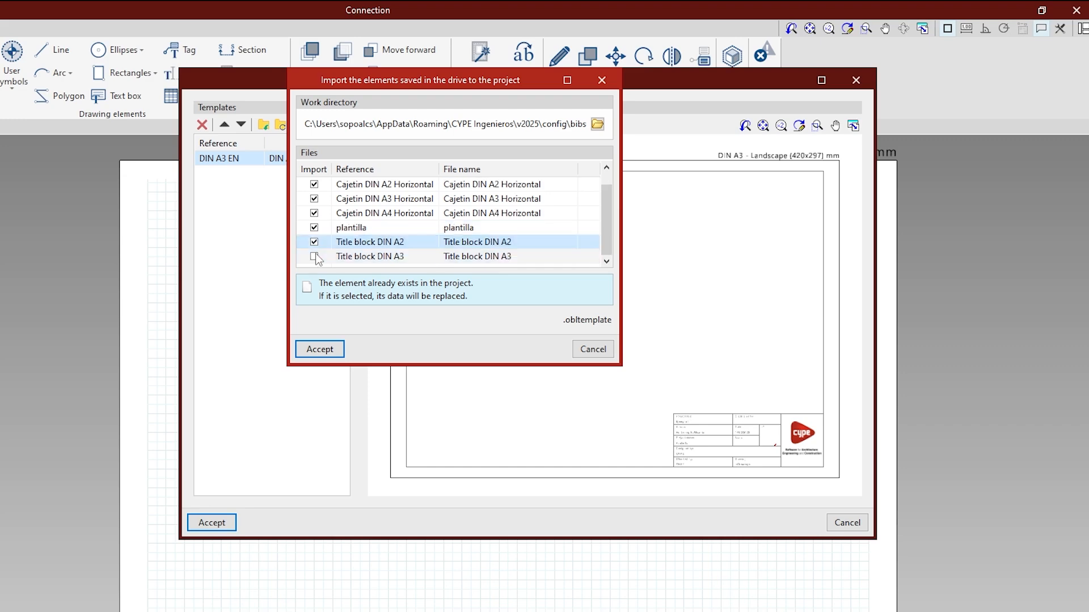
pyautogui.click(359, 327)
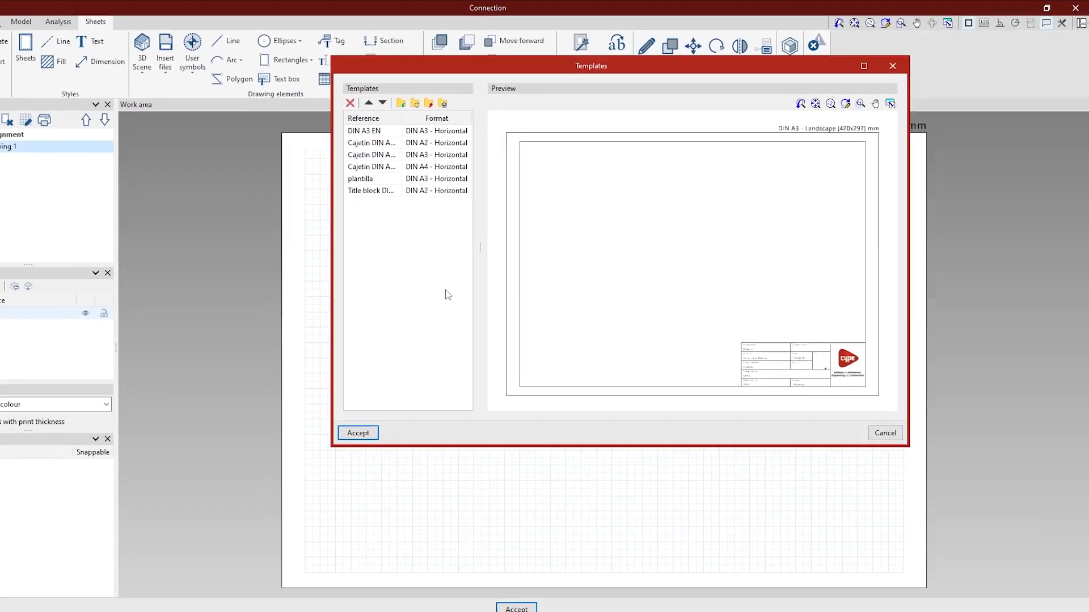
pyautogui.click(412, 410)
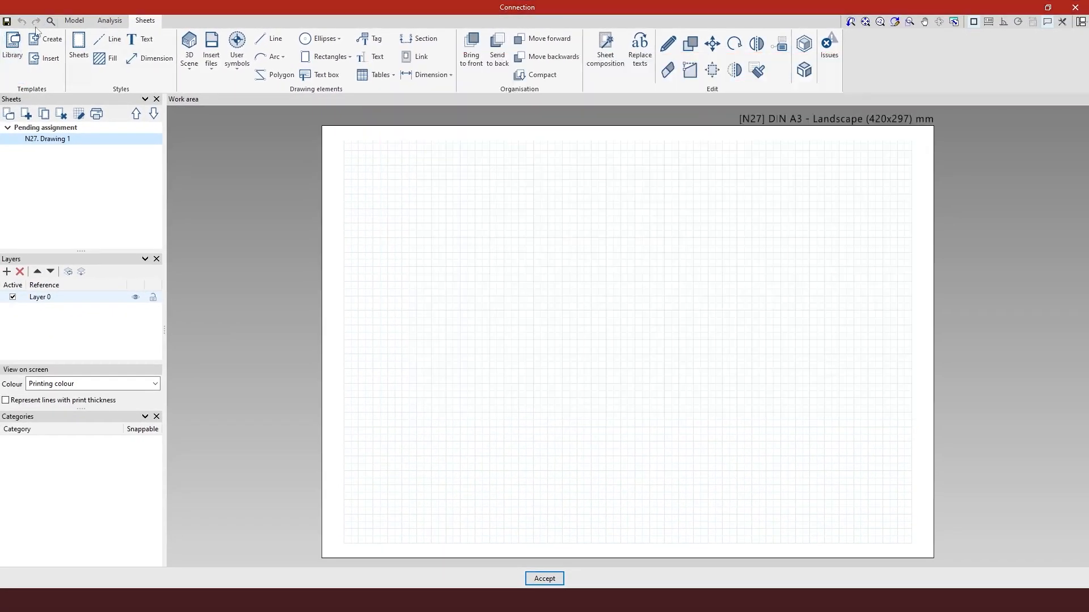
# Check the imported templates in the project's template library, close it and look over the blank N27 sheet
pyautogui.click(12, 46)
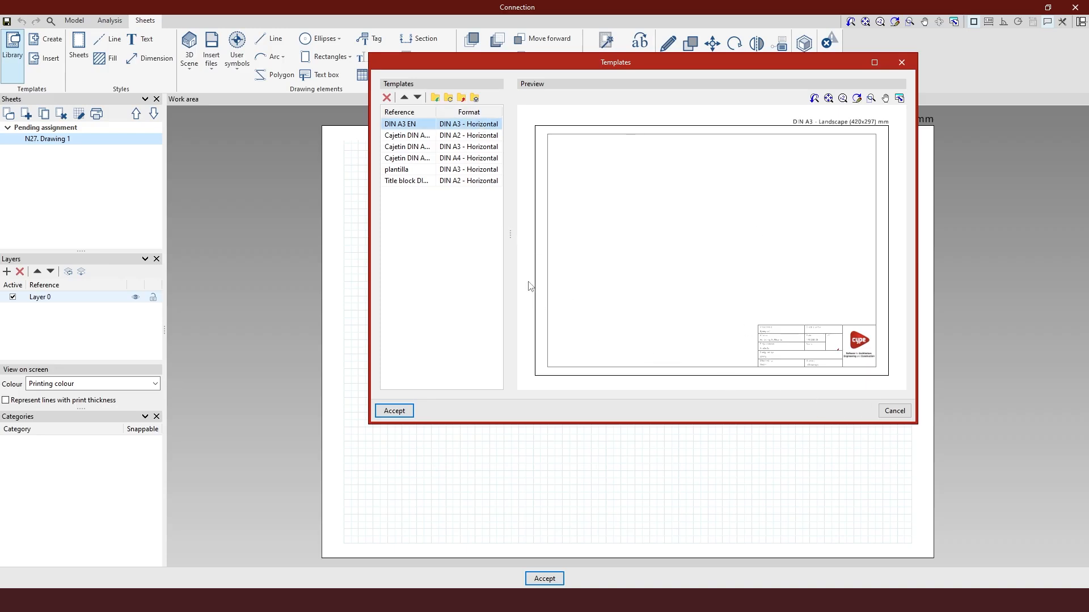
pyautogui.click(910, 65)
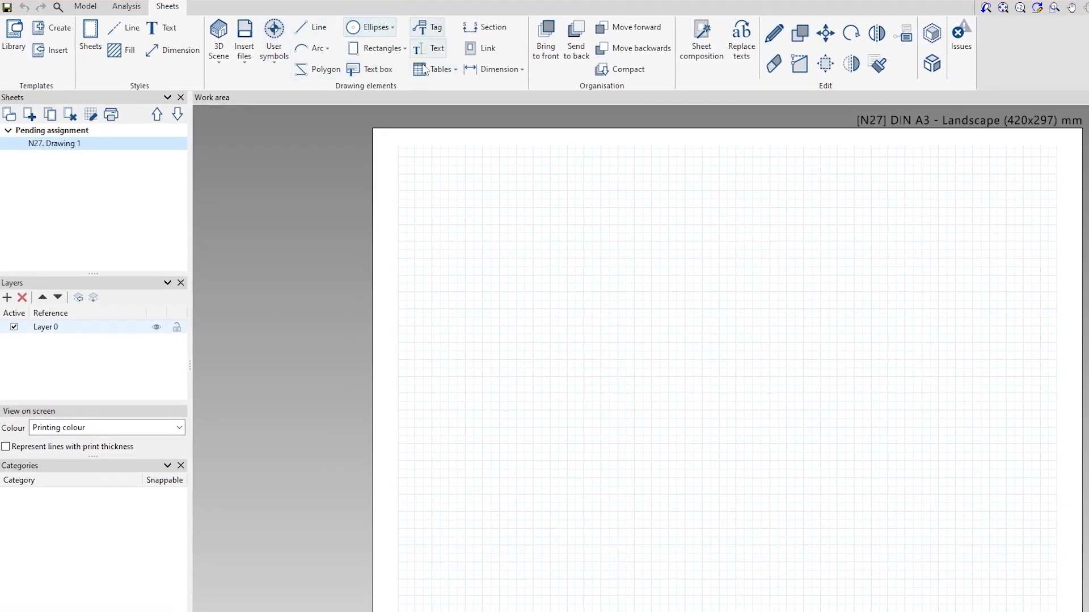
pyautogui.click(316, 34)
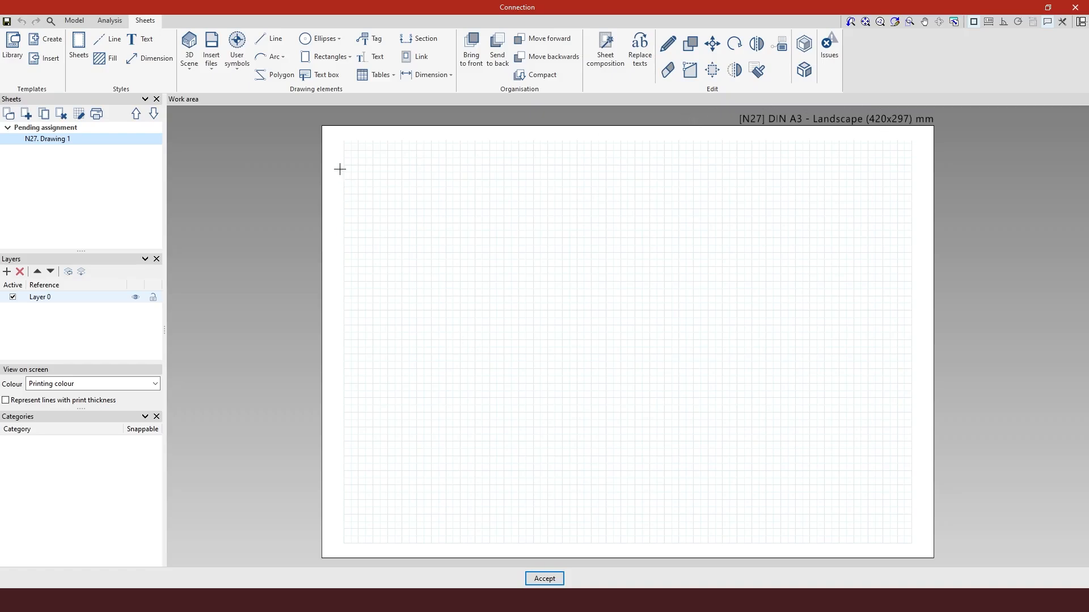
pyautogui.scroll(2, 391, 151)
pyautogui.scroll(-3, 385, 151)
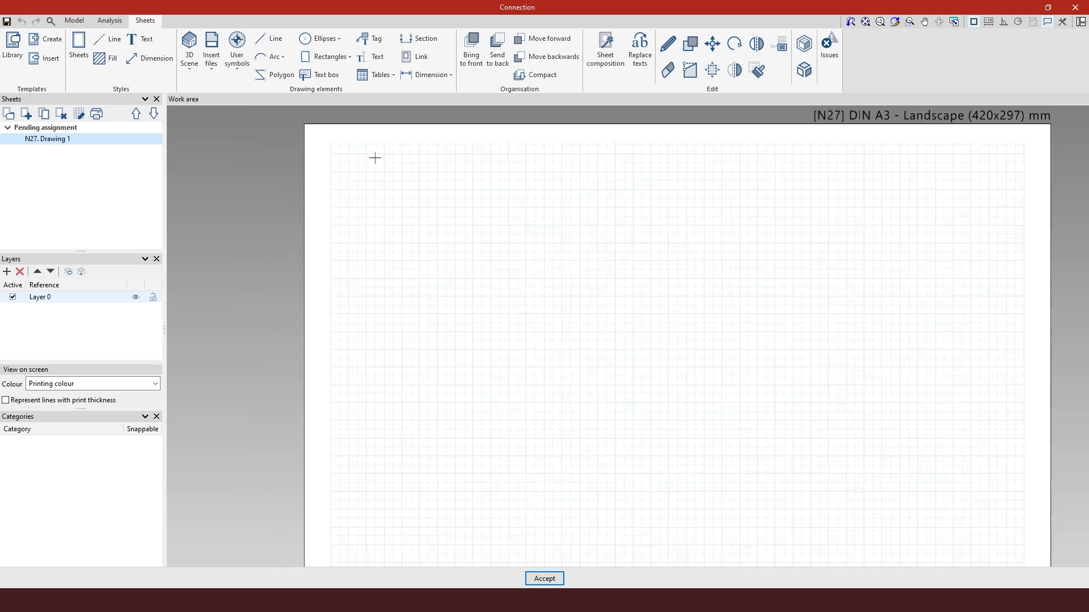
pyautogui.scroll(1, 374, 158)
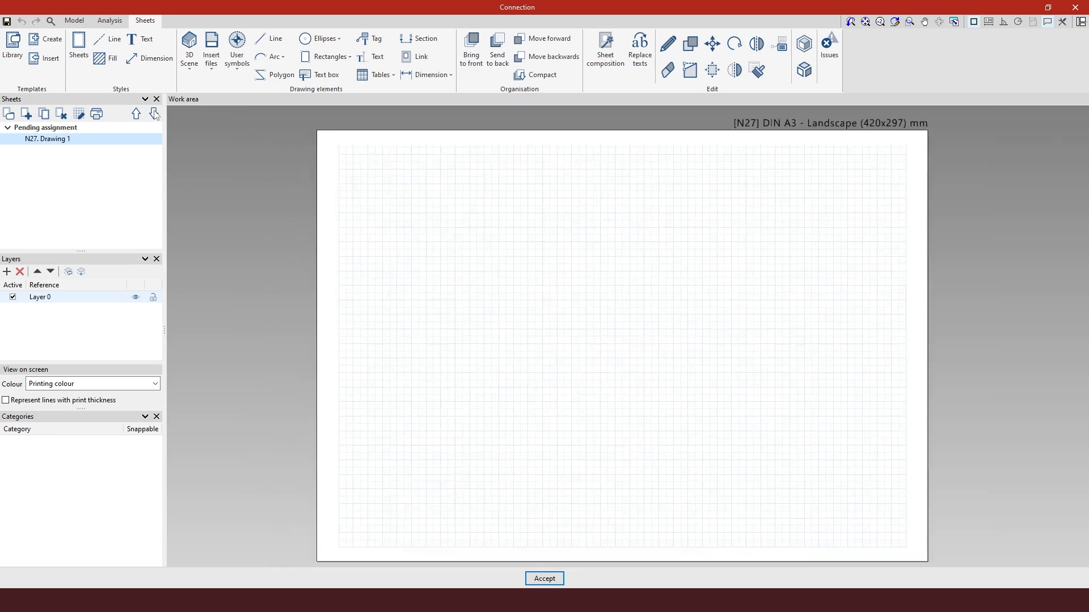
# Turn off grid drawing in the N27 sheet's gridline settings
pyautogui.click(79, 119)
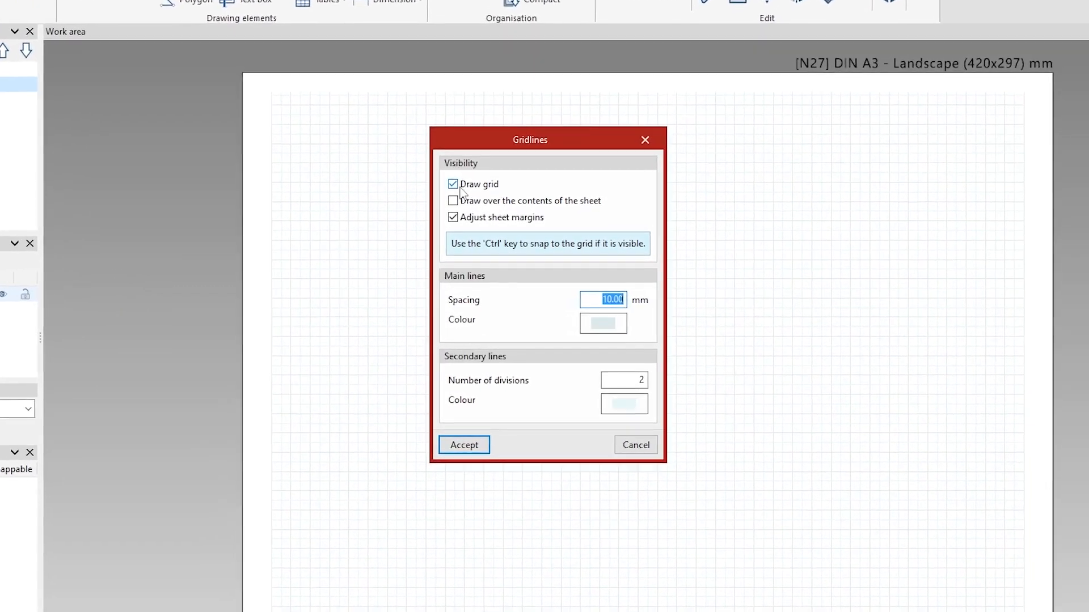
pyautogui.click(453, 184)
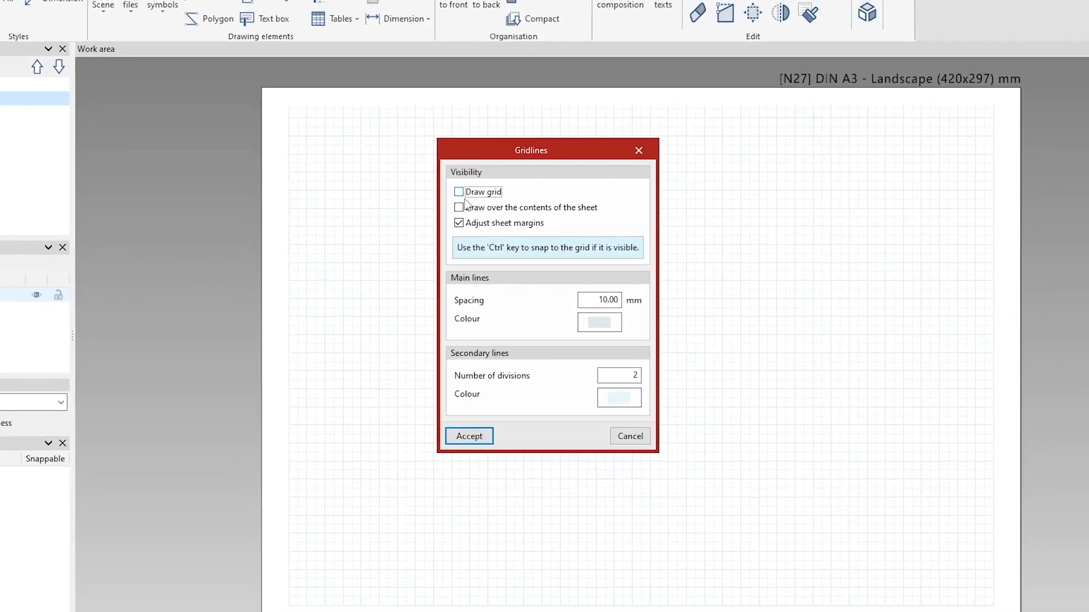
pyautogui.click(464, 445)
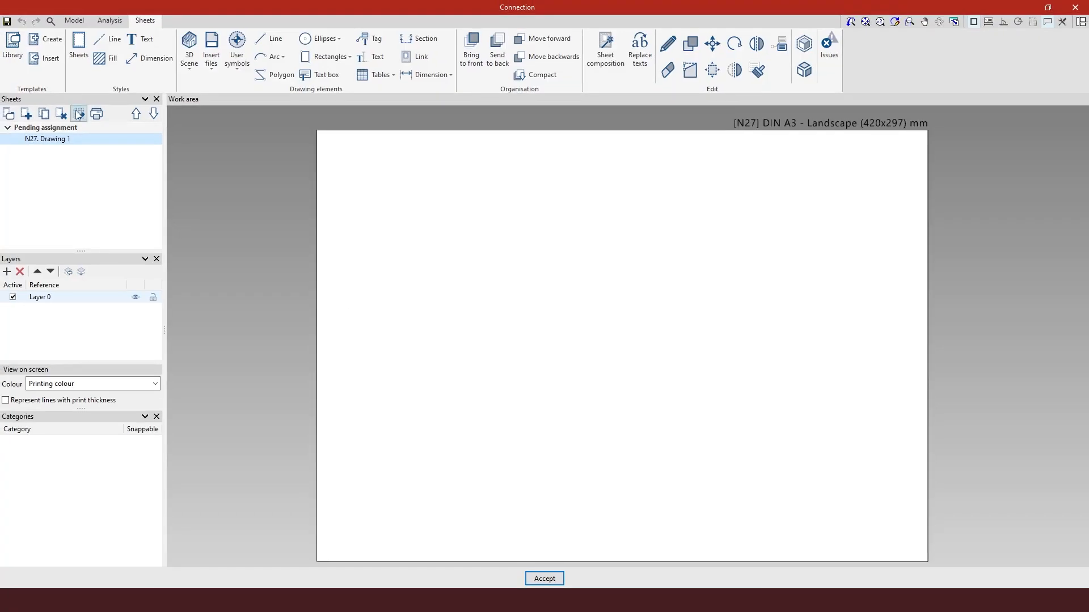
# Turn grid drawing on again for the N27 sheet
pyautogui.click(44, 99)
pyautogui.click(484, 216)
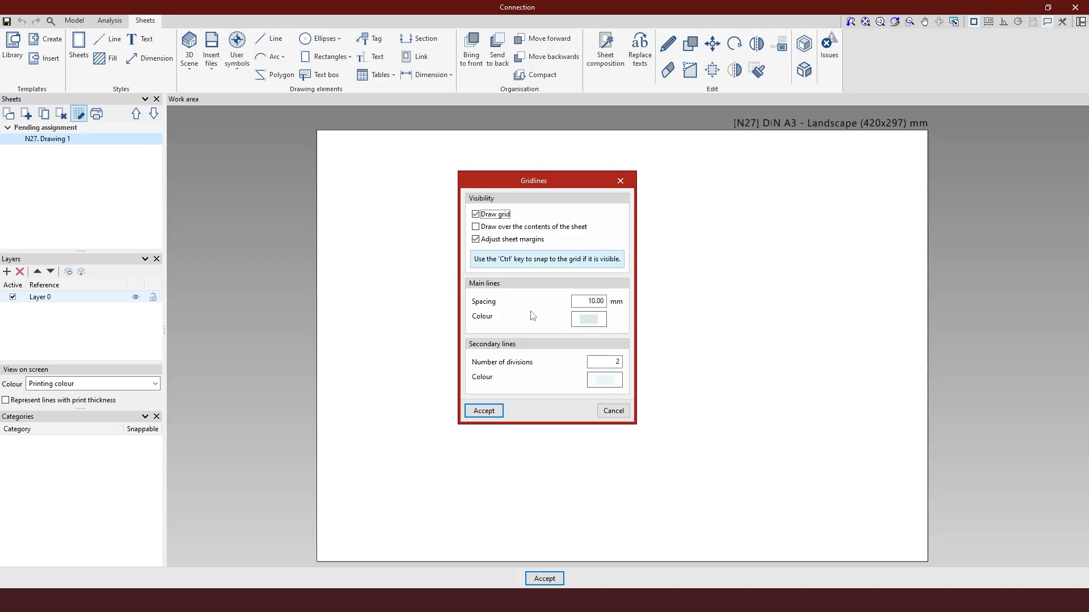
pyautogui.click(483, 410)
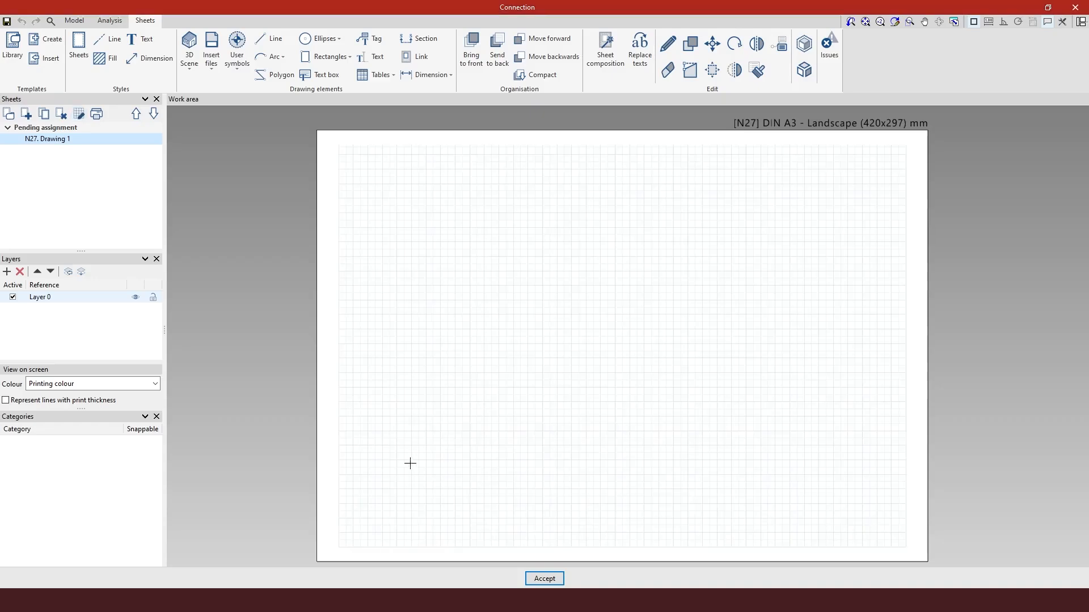
# Draw a continuous thin line along the sheet's left grid margin, from the bottom corner to the top corner
pyautogui.click(275, 40)
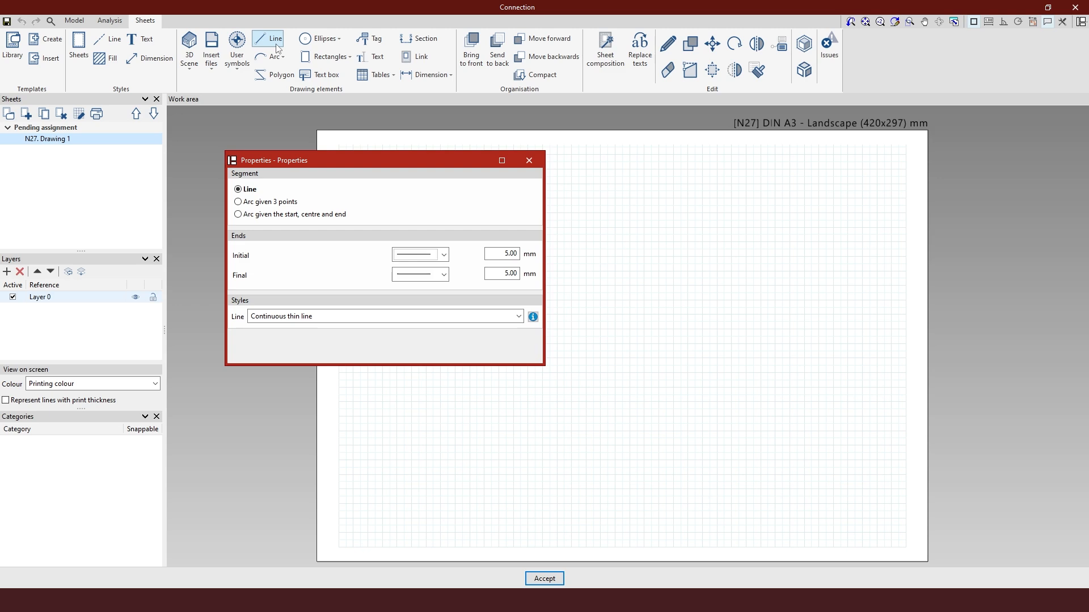
pyautogui.click(339, 547)
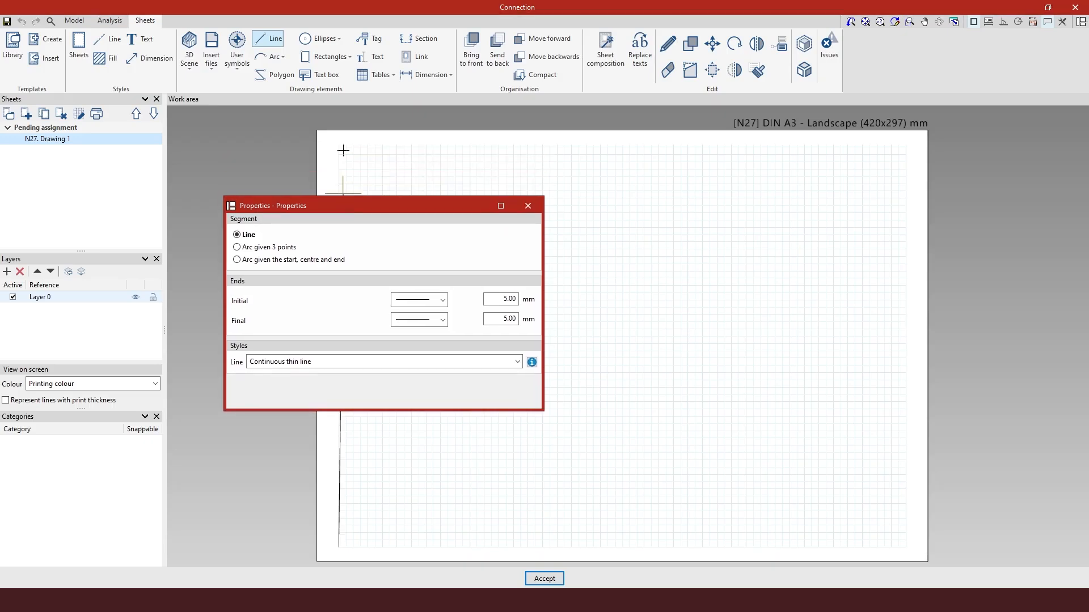
pyautogui.scroll(3, 343, 154)
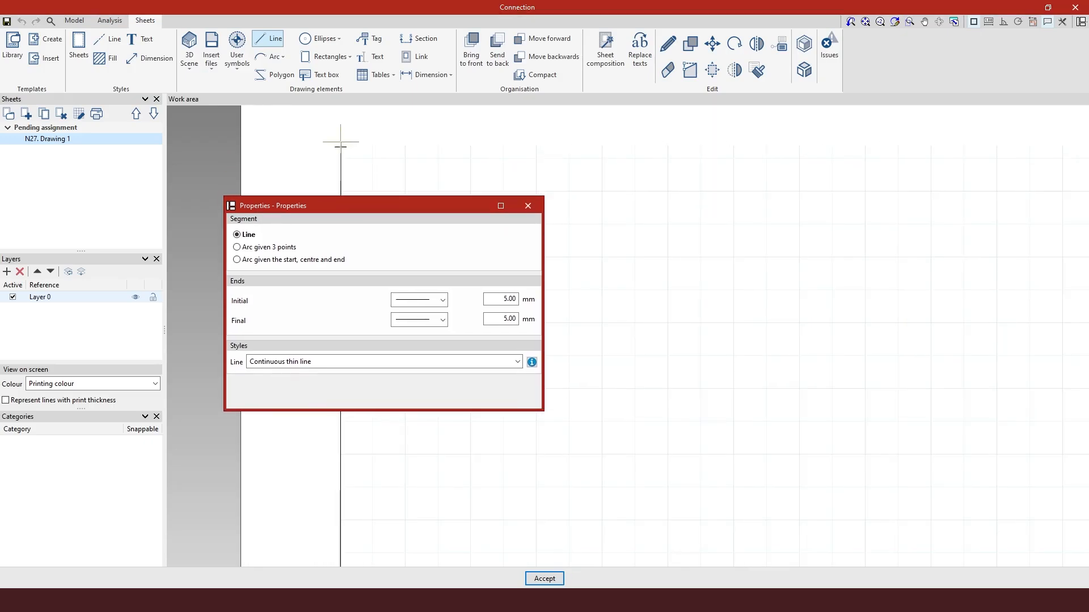
pyautogui.click(340, 146)
# Turn on orthogonal mode and draw lines along the top, right and bottom grid margins to close the sheet frame
pyautogui.scroll(-4, 332, 125)
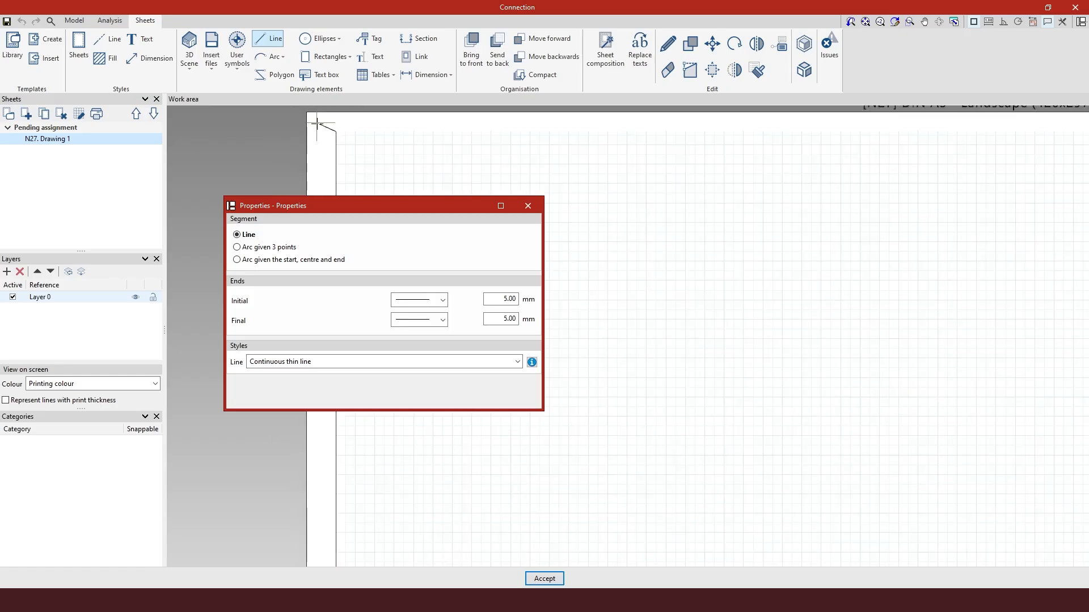
pyautogui.scroll(-3, 317, 122)
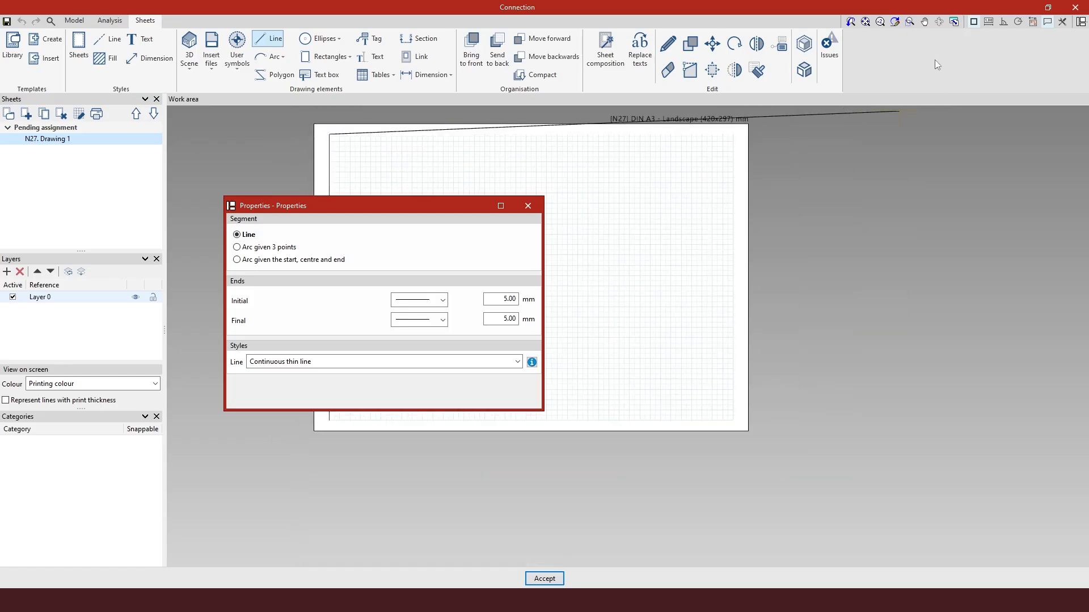
pyautogui.click(1004, 26)
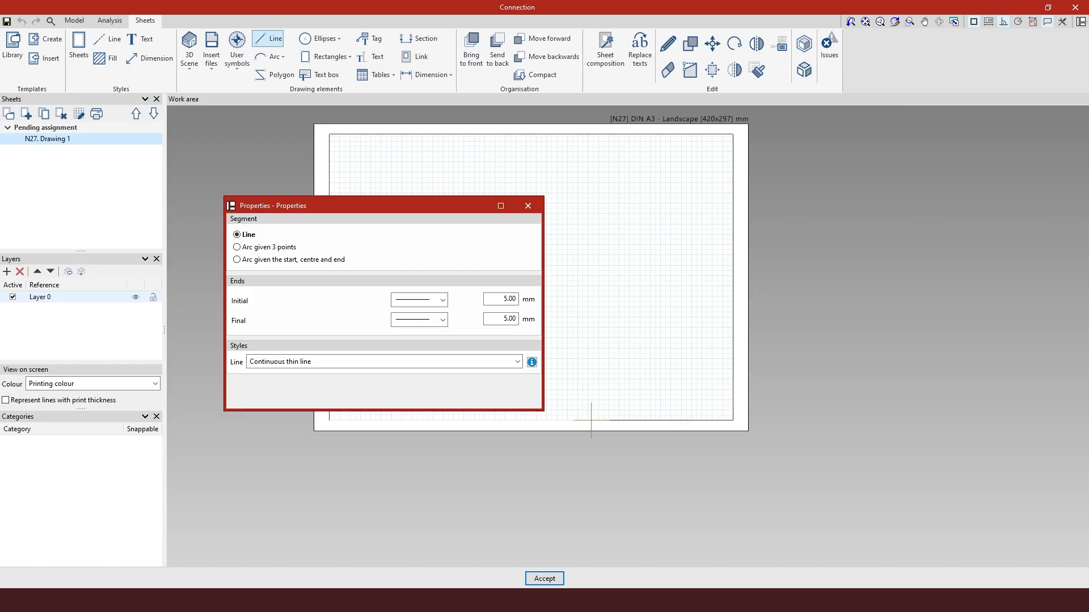
pyautogui.scroll(-1, 552, 440)
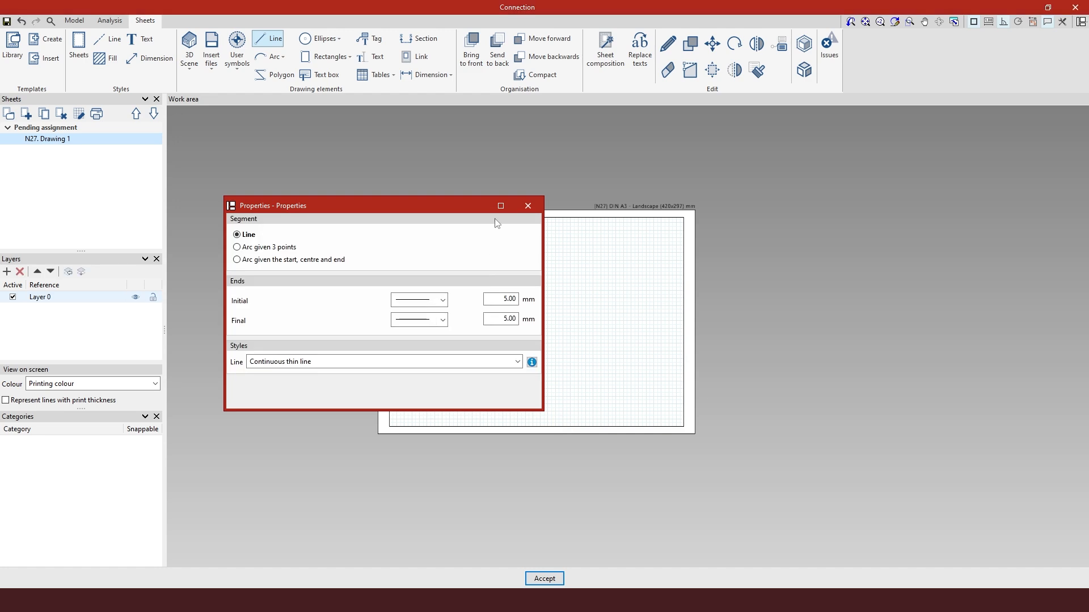
# Draw a title block outline about 120 by 40 mm with lines in the frame's bottom right corner
pyautogui.moveTo(379, 206); pyautogui.dragTo(329, 124)
pyautogui.scroll(1, 468, 385)
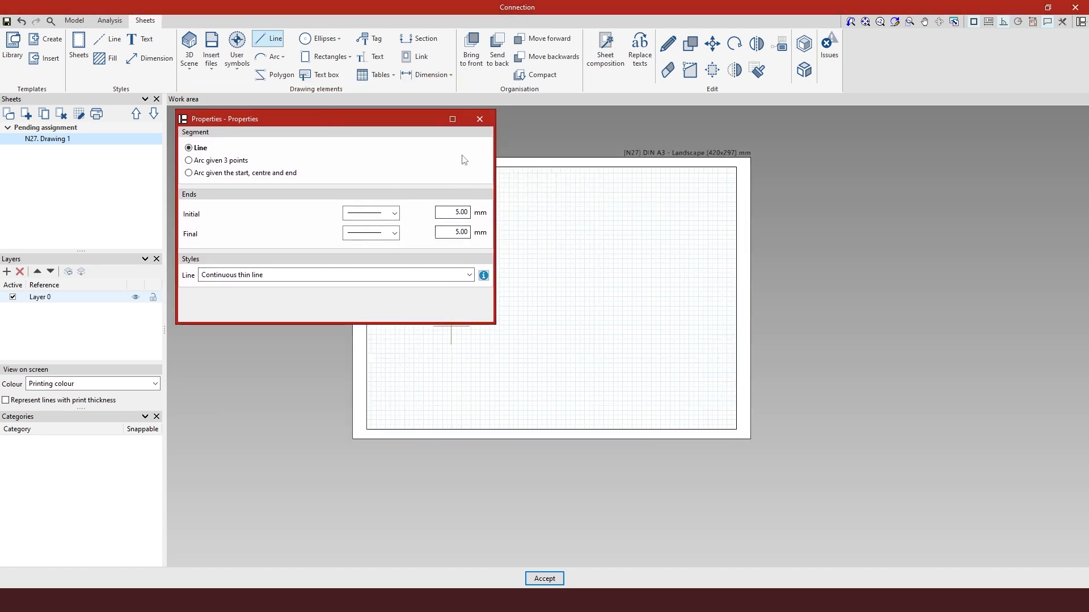
pyautogui.scroll(1, 557, 137)
pyautogui.scroll(1, 556, 137)
pyautogui.scroll(1, 401, 544)
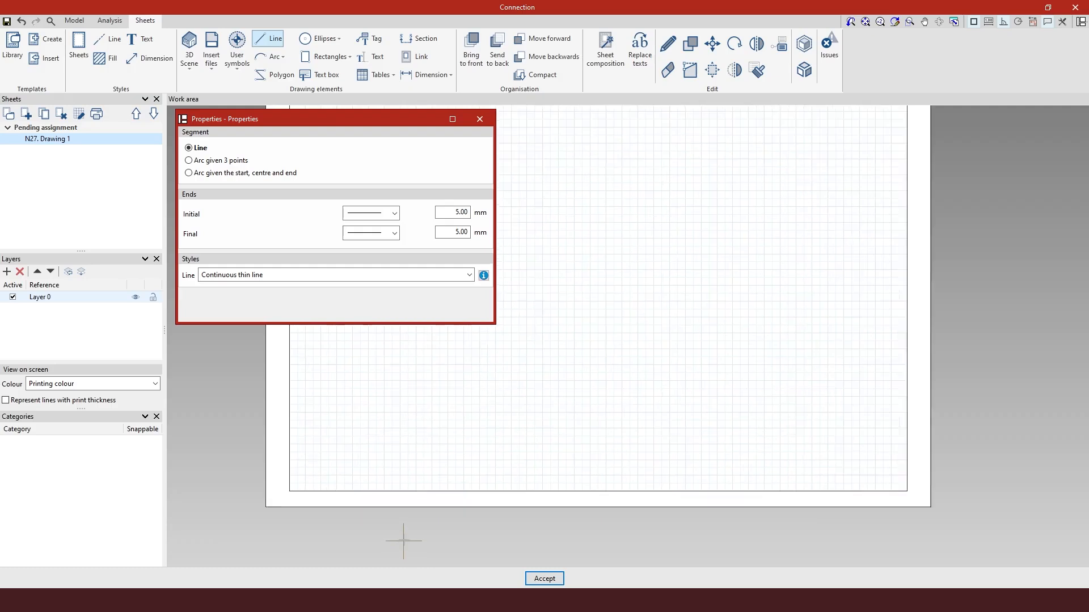
pyautogui.scroll(-1, 405, 538)
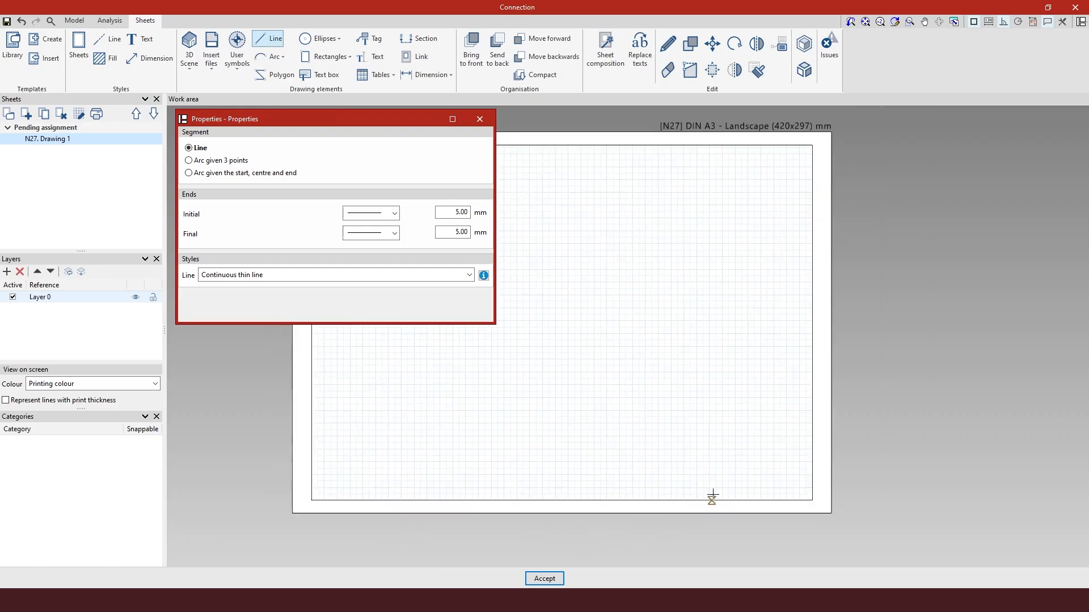
pyautogui.click(658, 499)
pyautogui.click(658, 448)
pyautogui.rightClick(797, 500)
# Draw a vertical dividing line through the title block's full height, about 70 mm from its left side
pyautogui.click(747, 495)
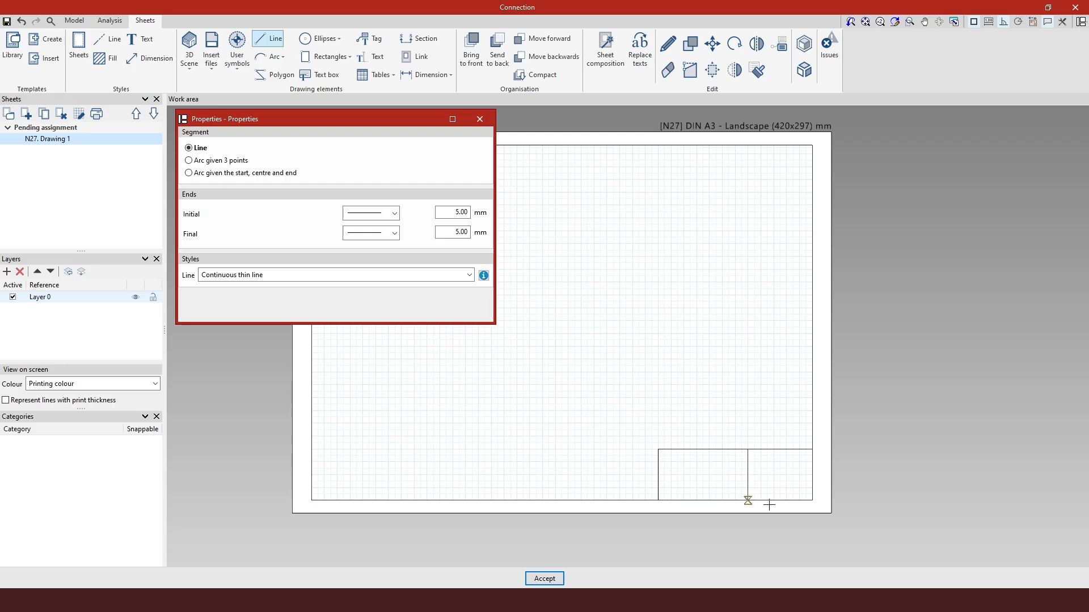
pyautogui.scroll(2, 763, 501)
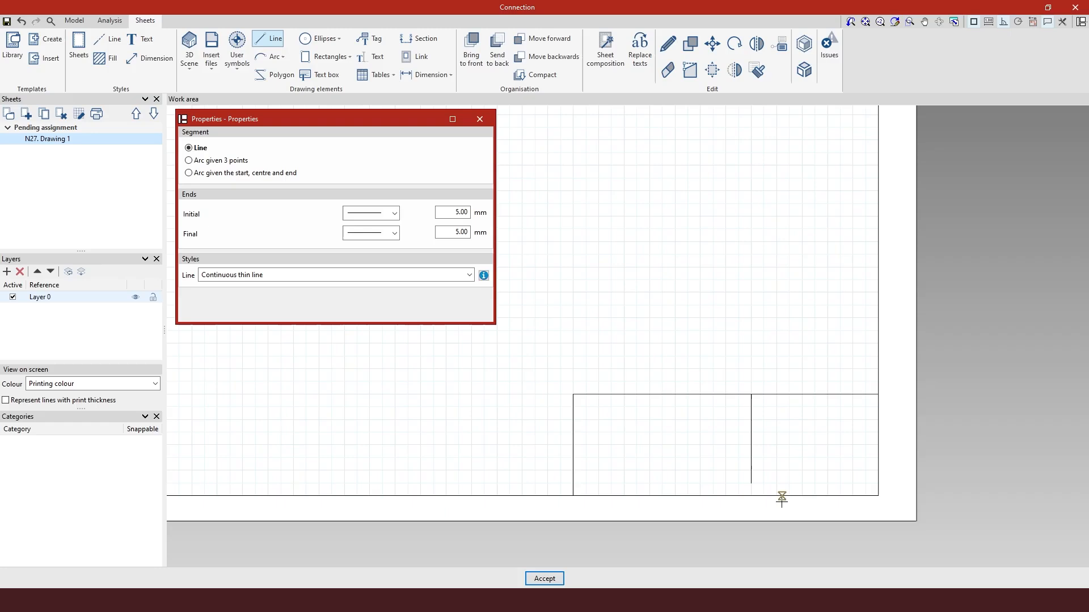
pyautogui.scroll(2, 781, 499)
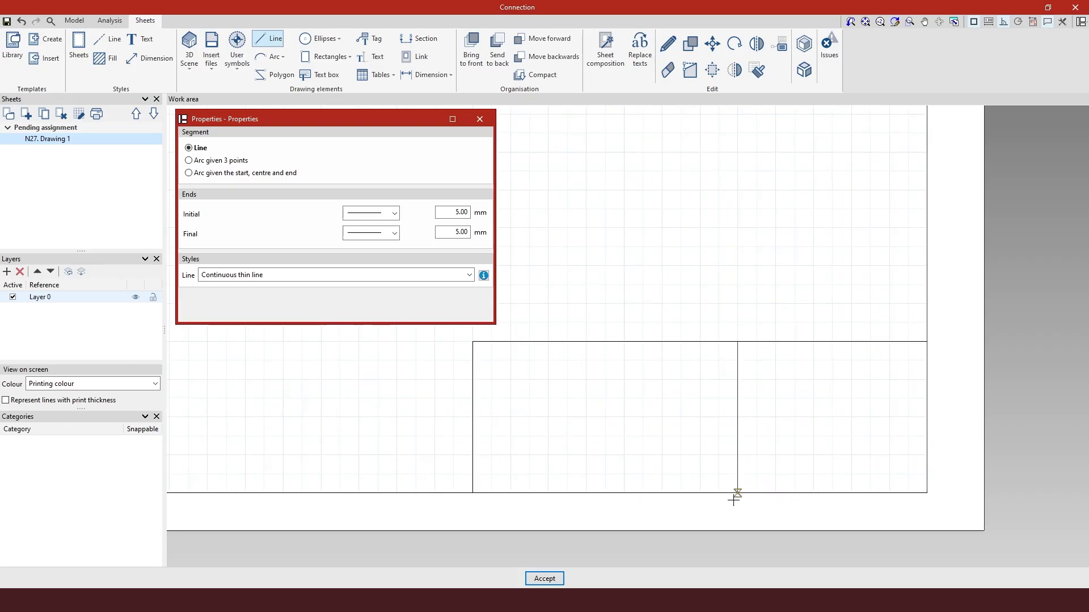
pyautogui.click(733, 500)
pyautogui.scroll(-2, 735, 498)
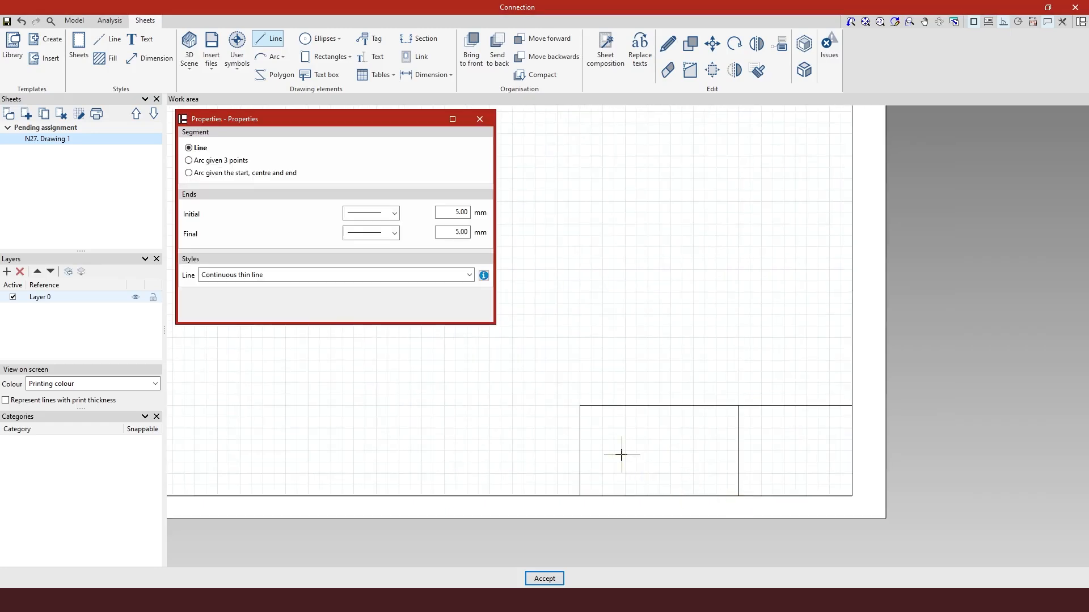
# Draw a horizontal line at mid-height across the title block's left compartment, from its left side to the vertical divider
pyautogui.click(580, 451)
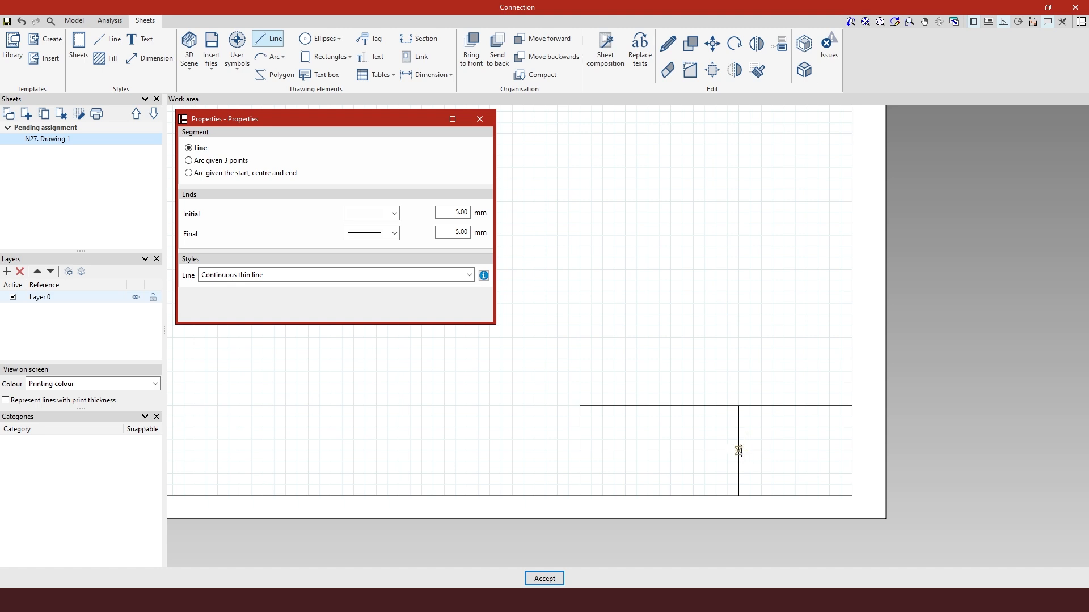
pyautogui.click(739, 450)
pyautogui.scroll(-2, 859, 479)
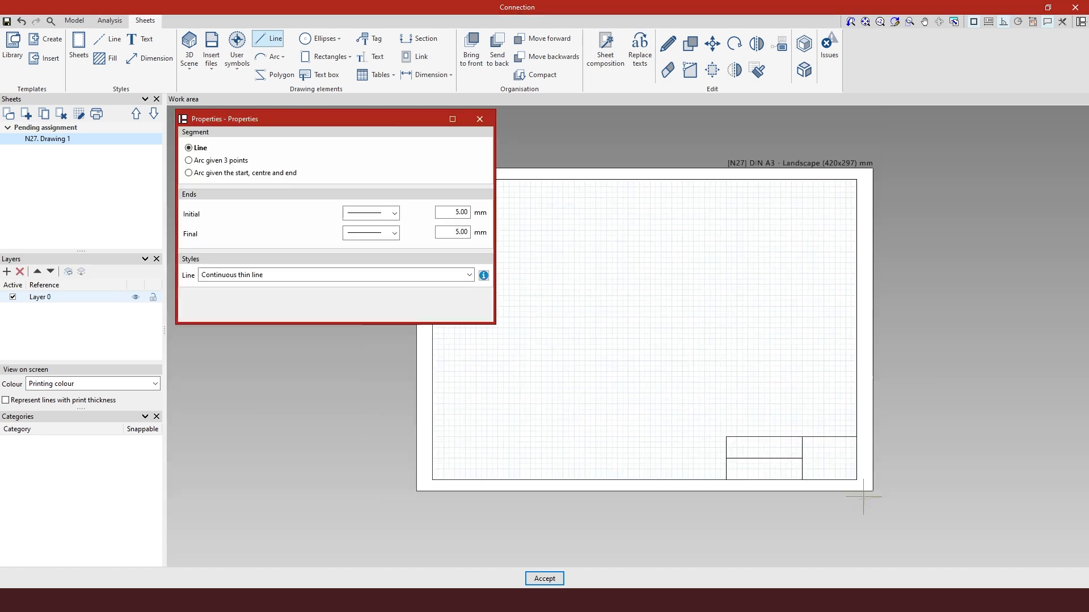
pyautogui.scroll(1, 1071, 396)
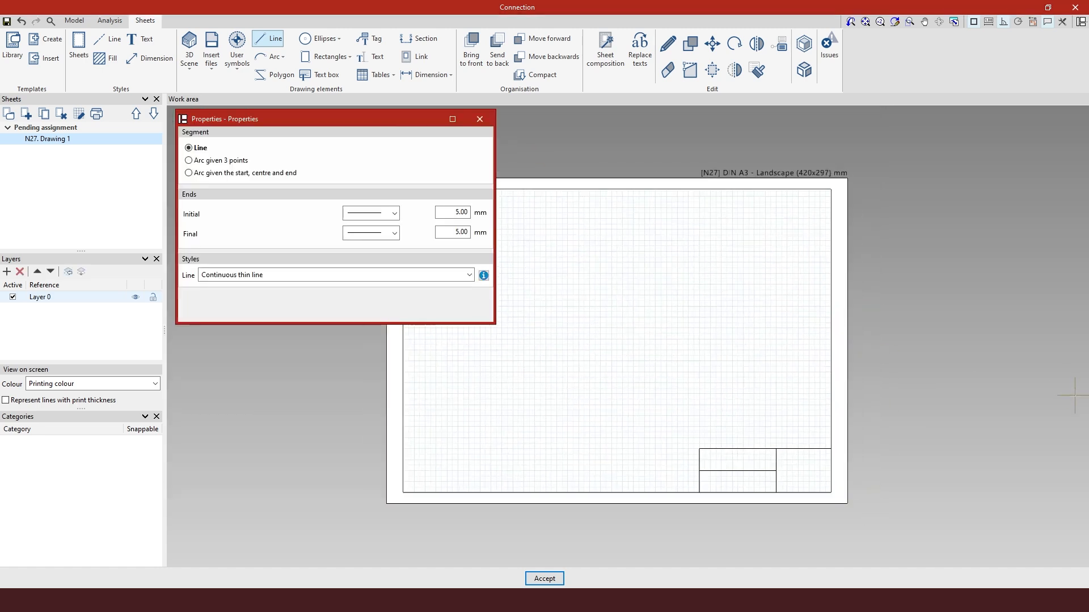
# Finish line drawing and import the image CYA1622.png from the Escritorio folder into the imported files library
pyautogui.click(479, 119)
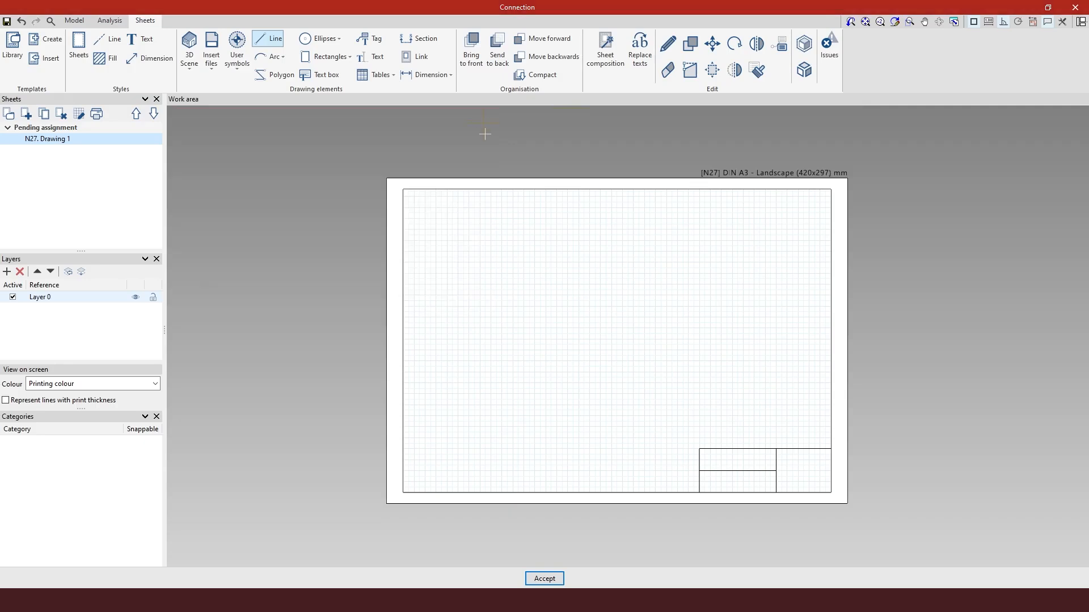
pyautogui.scroll(1, 761, 424)
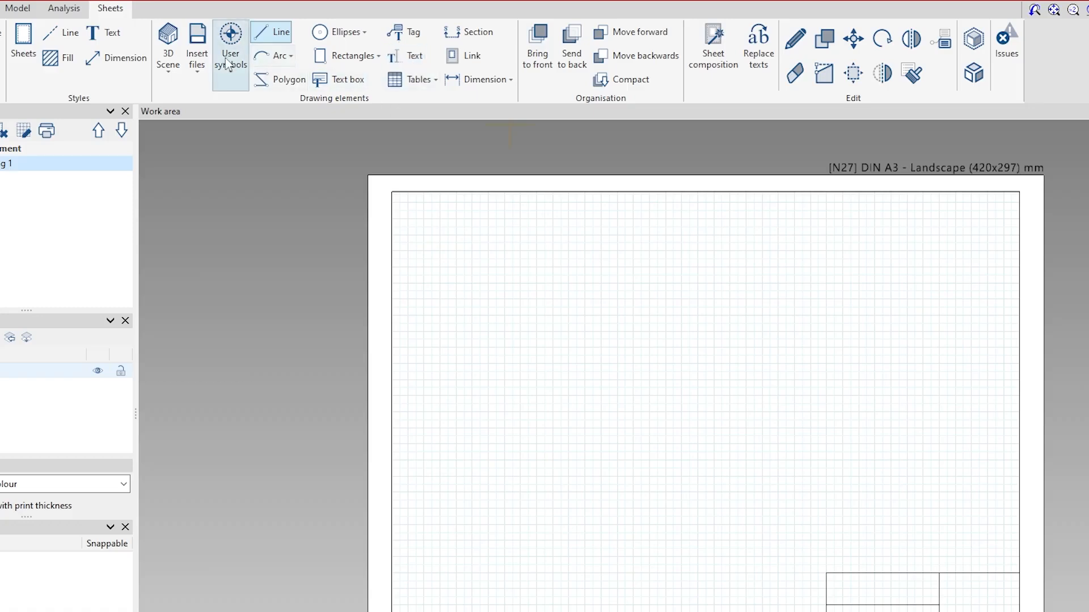
pyautogui.click(197, 83)
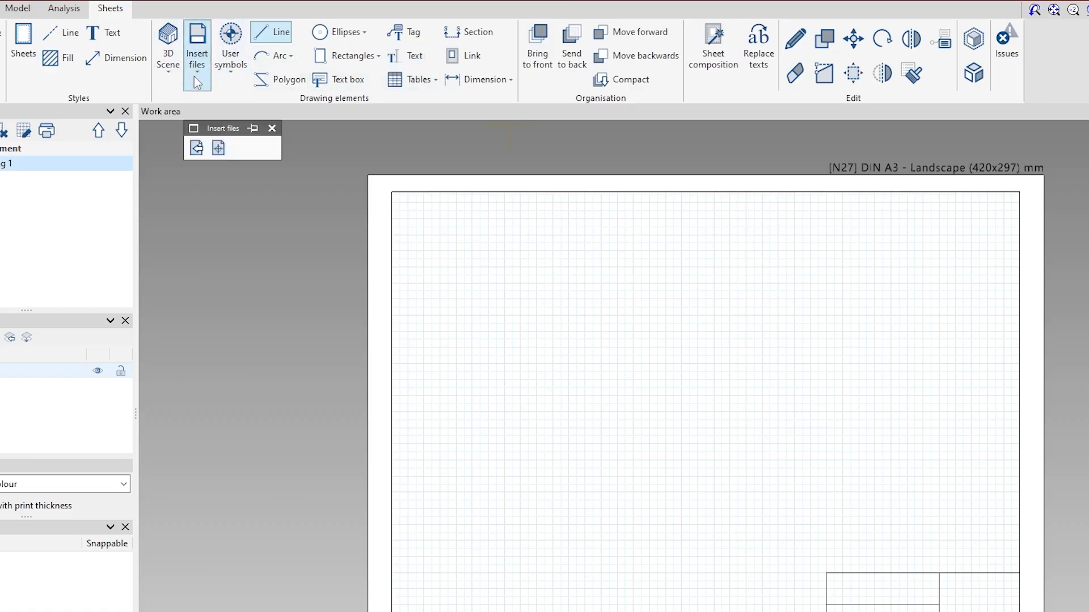
pyautogui.click(195, 148)
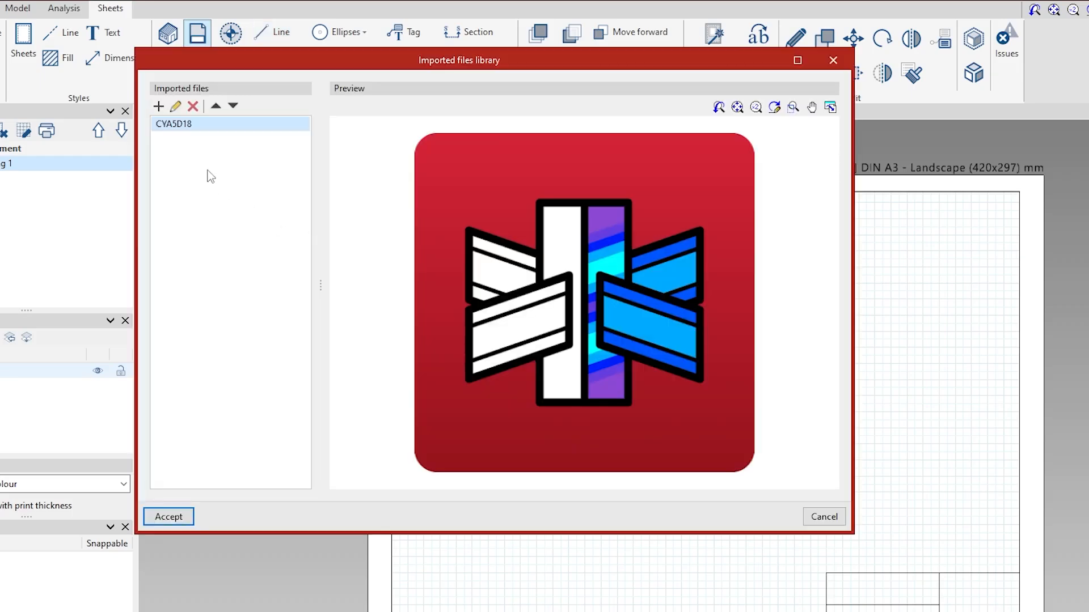
pyautogui.click(159, 106)
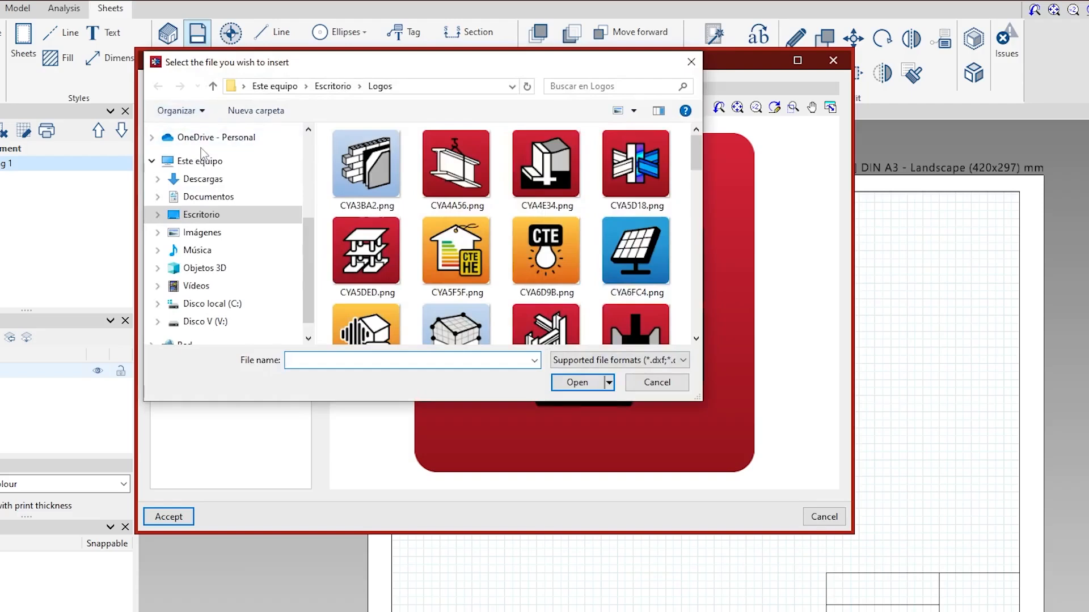
pyautogui.click(248, 162)
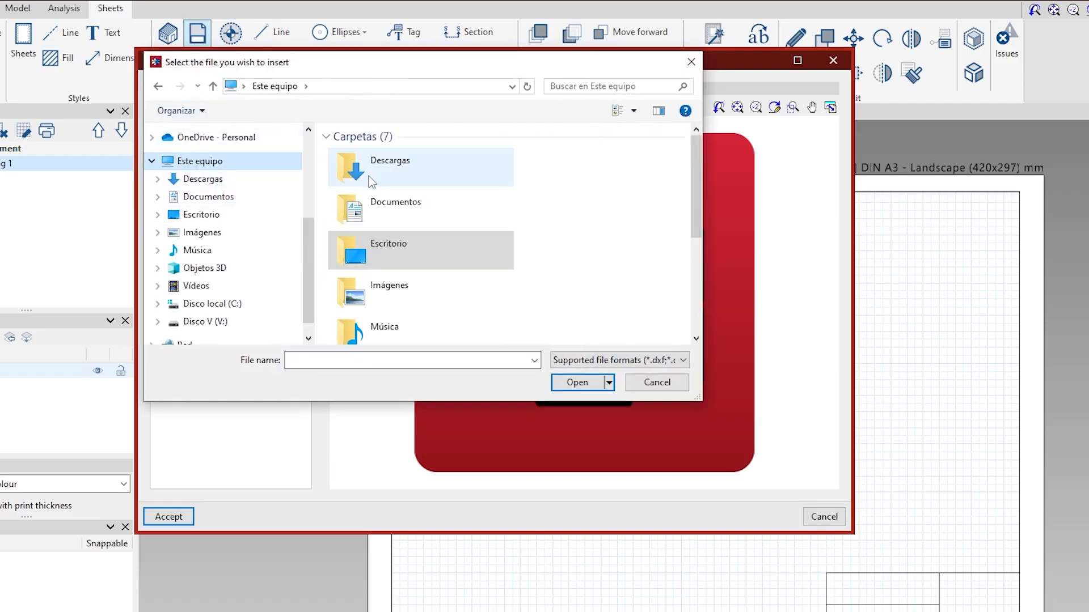
pyautogui.click(235, 216)
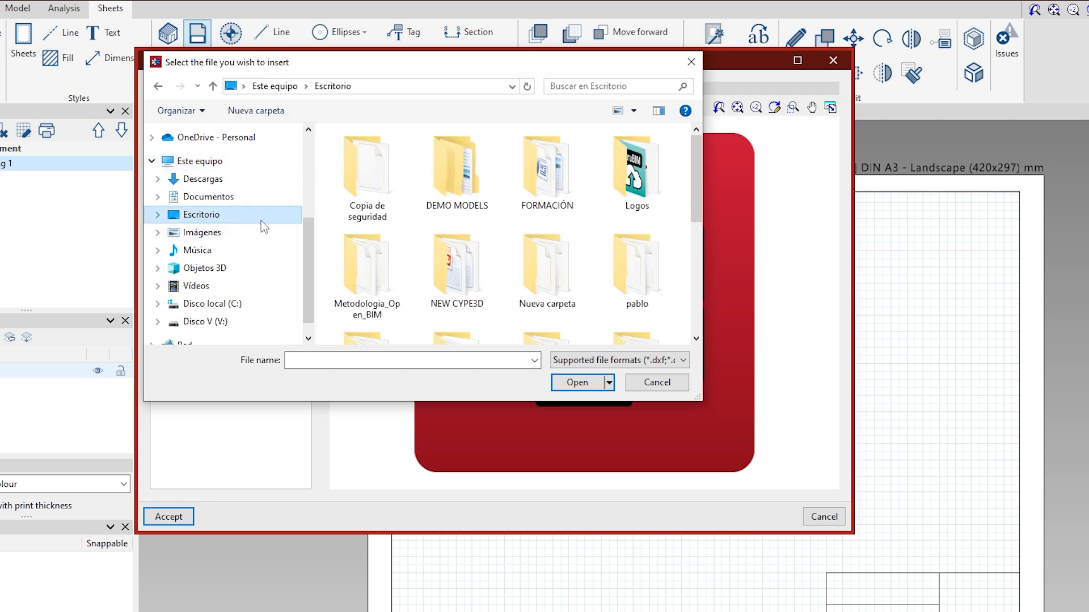
pyautogui.scroll(-5, 372, 240)
pyautogui.click(493, 311)
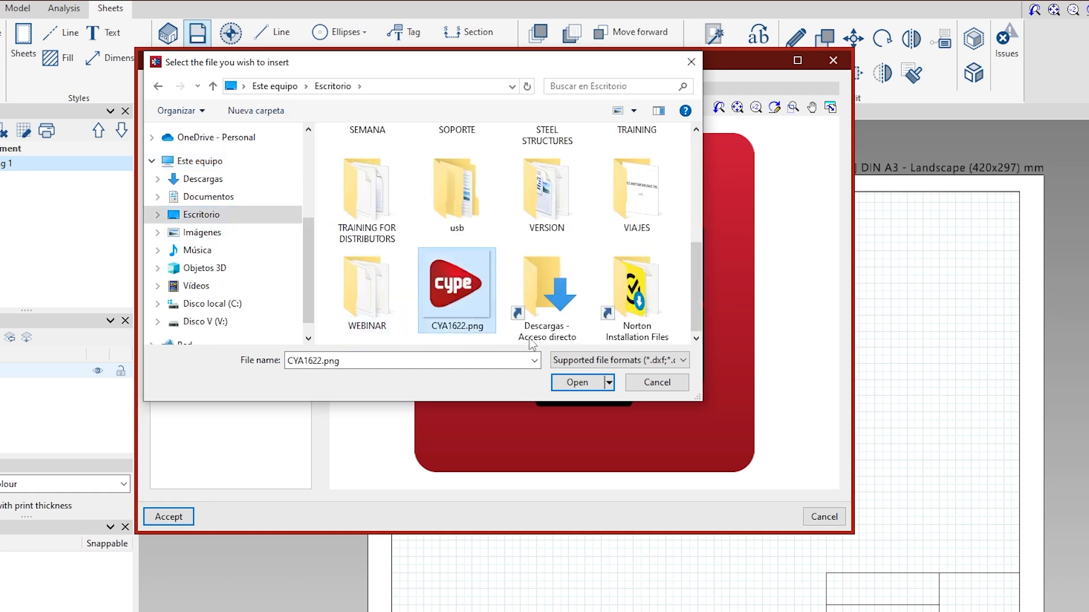
pyautogui.click(577, 382)
pyautogui.click(188, 513)
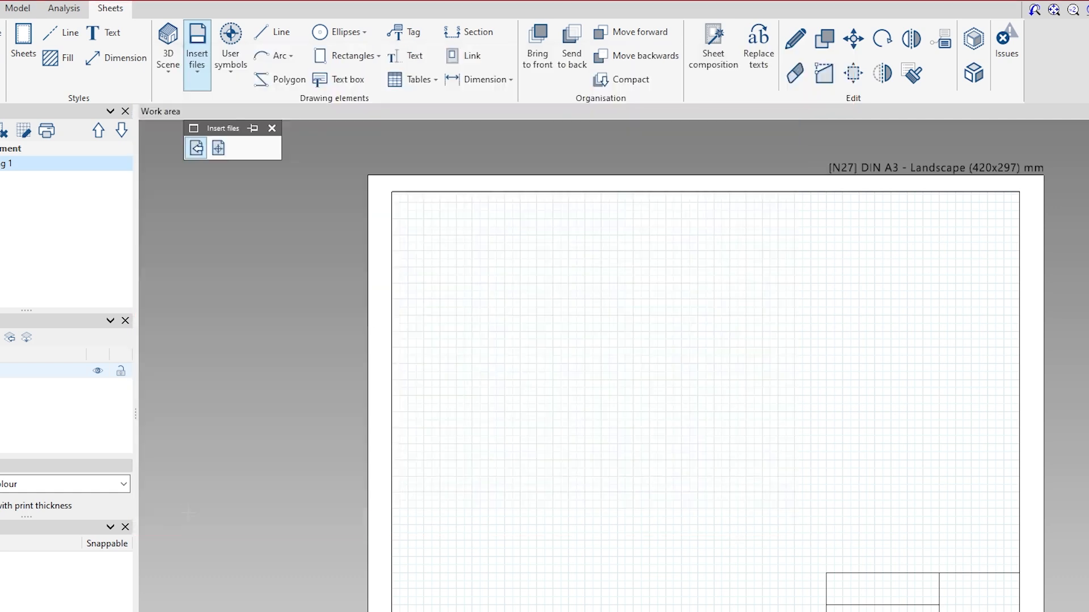
# Start placing an imported file on the sheet and choose CYA1622 as the file to insert
pyautogui.click(219, 148)
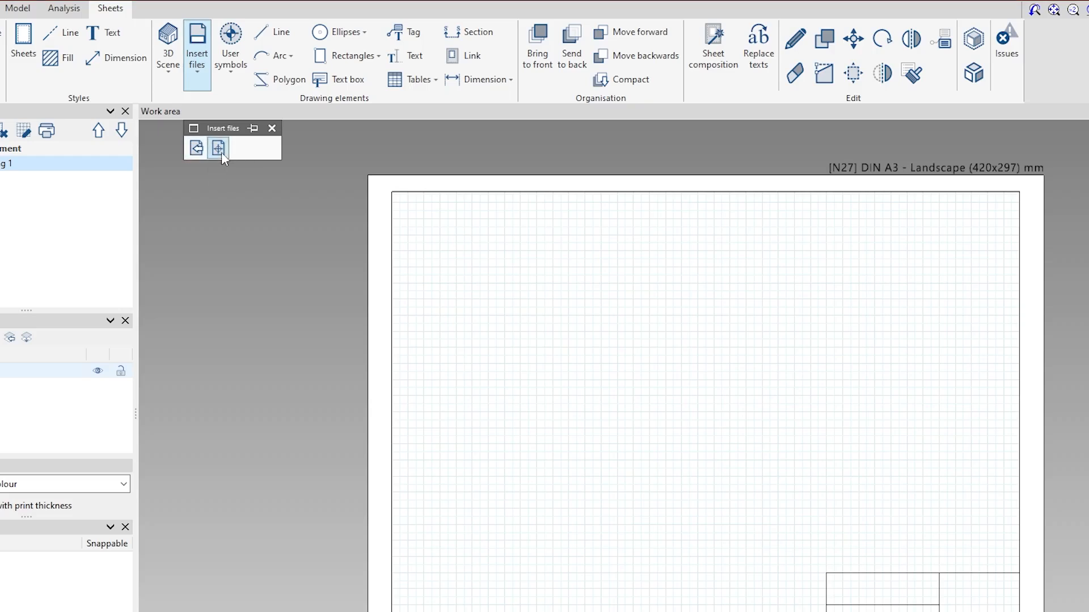
pyautogui.click(550, 180)
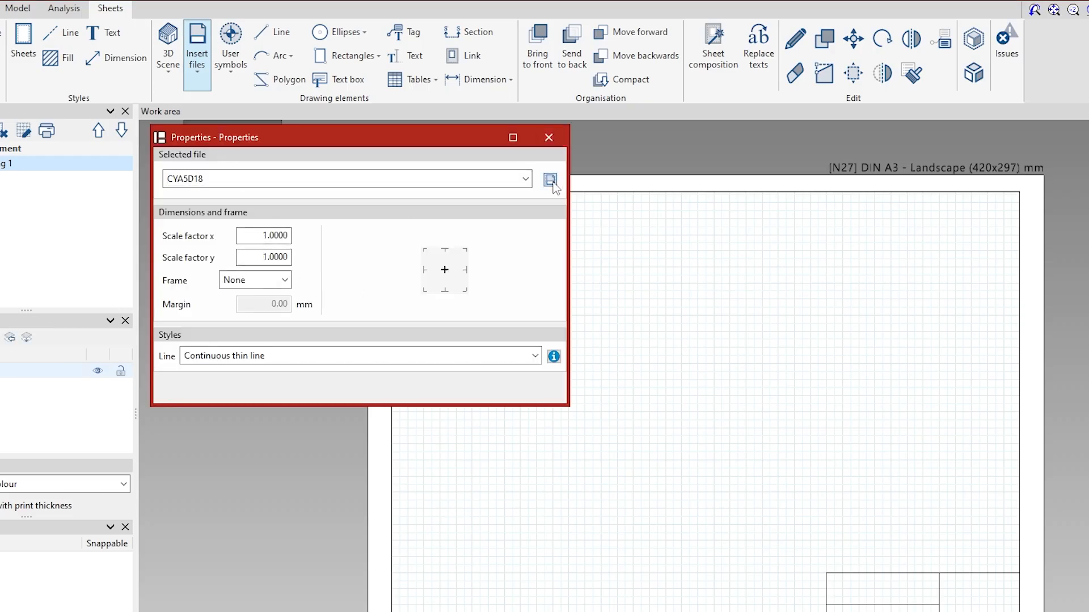
pyautogui.click(88, 453)
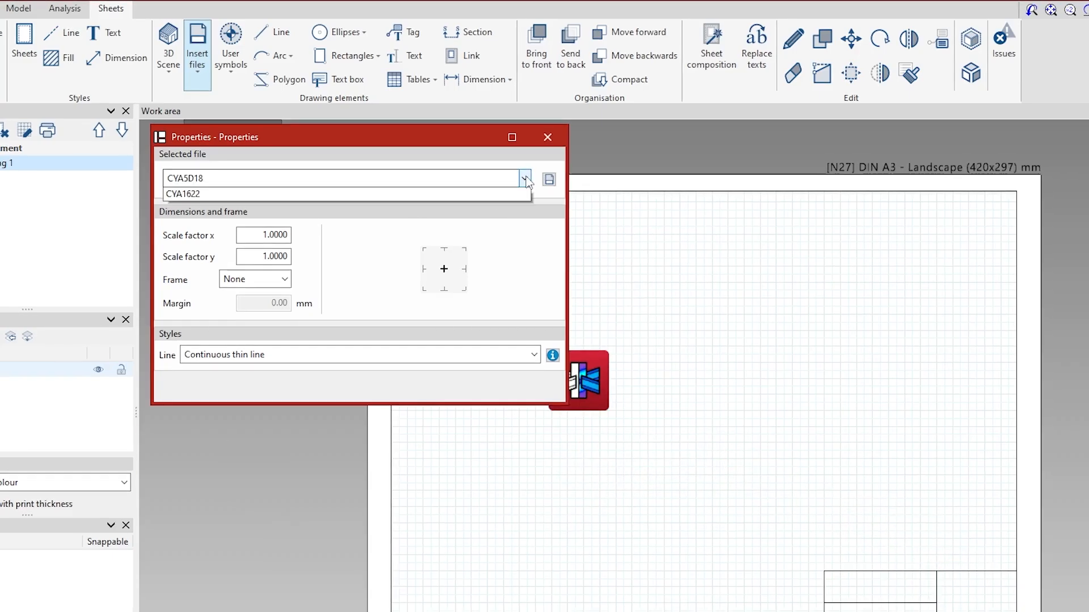
pyautogui.click(498, 179)
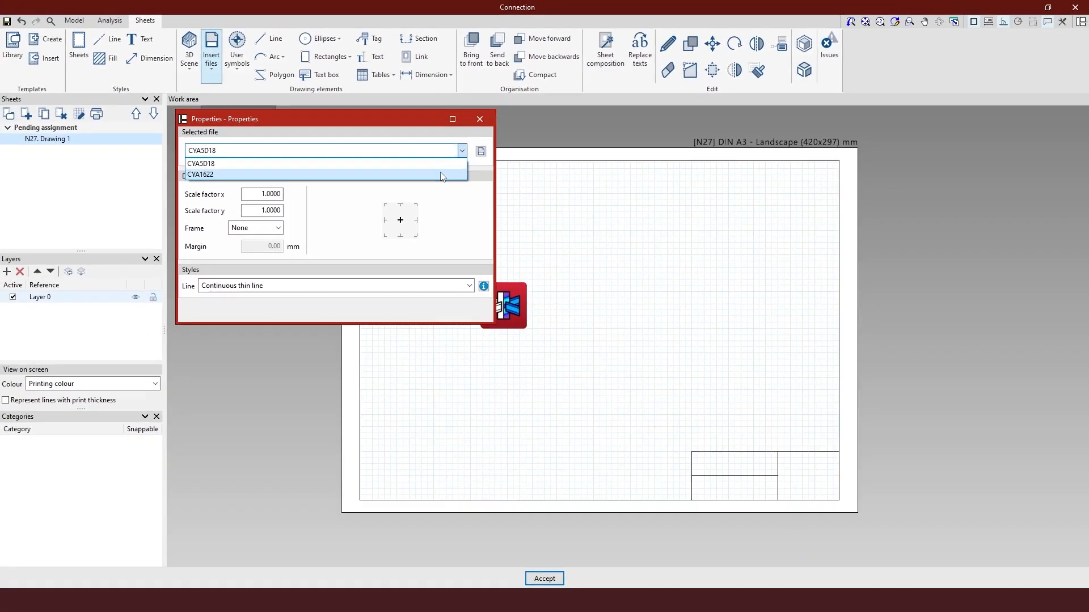
pyautogui.click(443, 175)
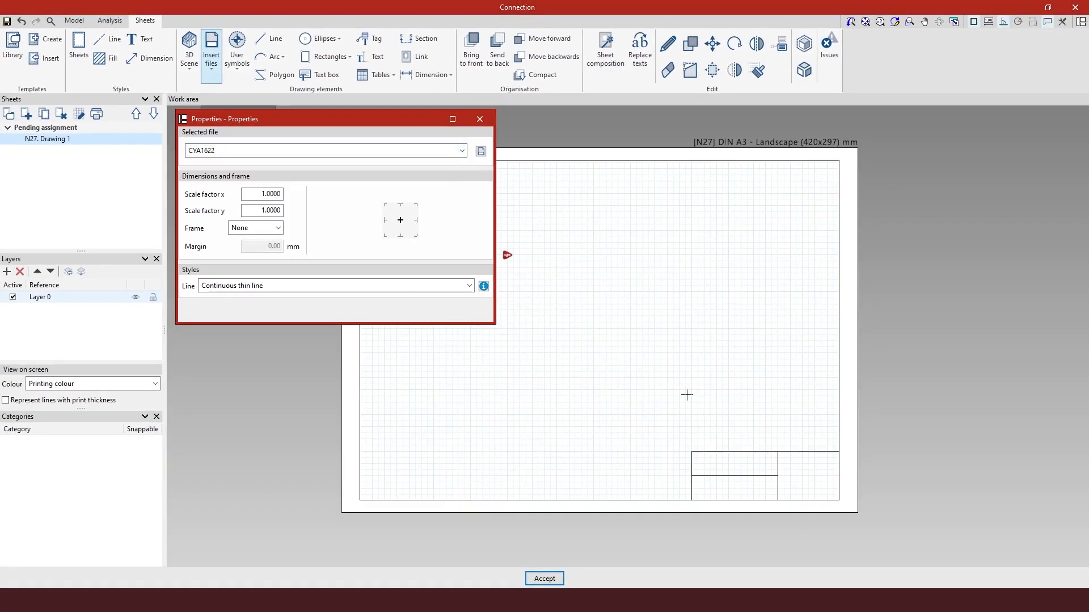
# Set both the x and y scale factors of the CYA1622 logo to 5
pyautogui.scroll(1, 838, 482)
pyautogui.scroll(3, 834, 487)
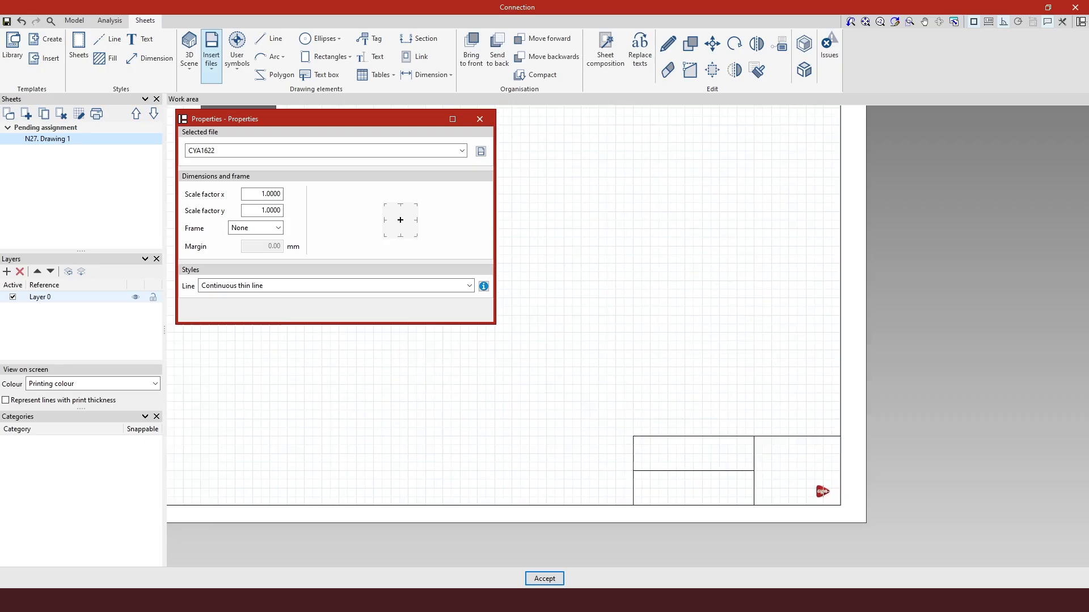
pyautogui.doubleClick(262, 194)
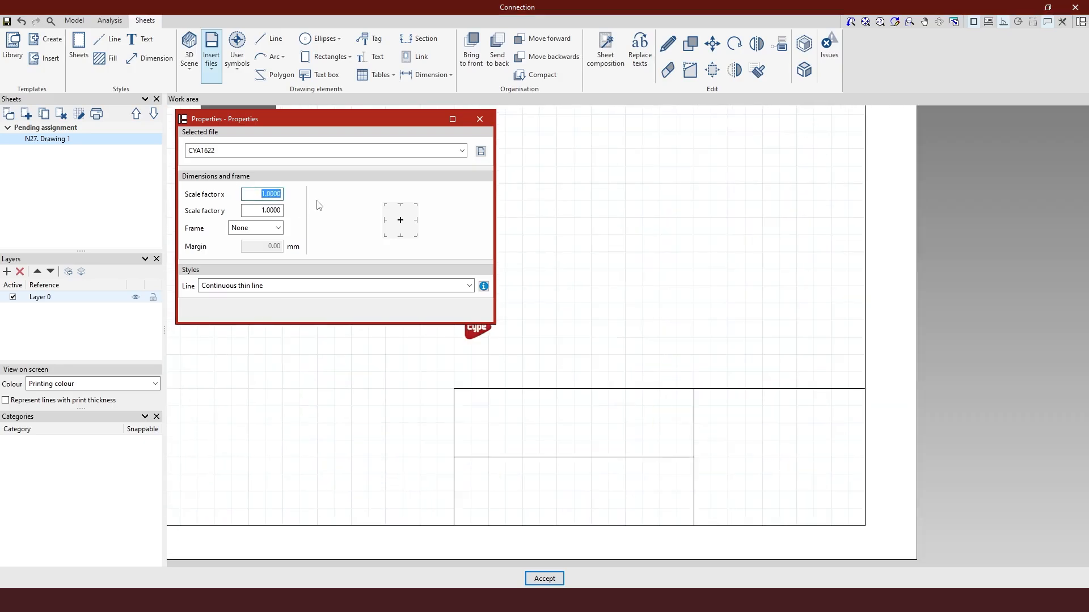
pyautogui.write('10')
pyautogui.doubleClick(275, 194)
pyautogui.write('5')
pyautogui.press('Tab')
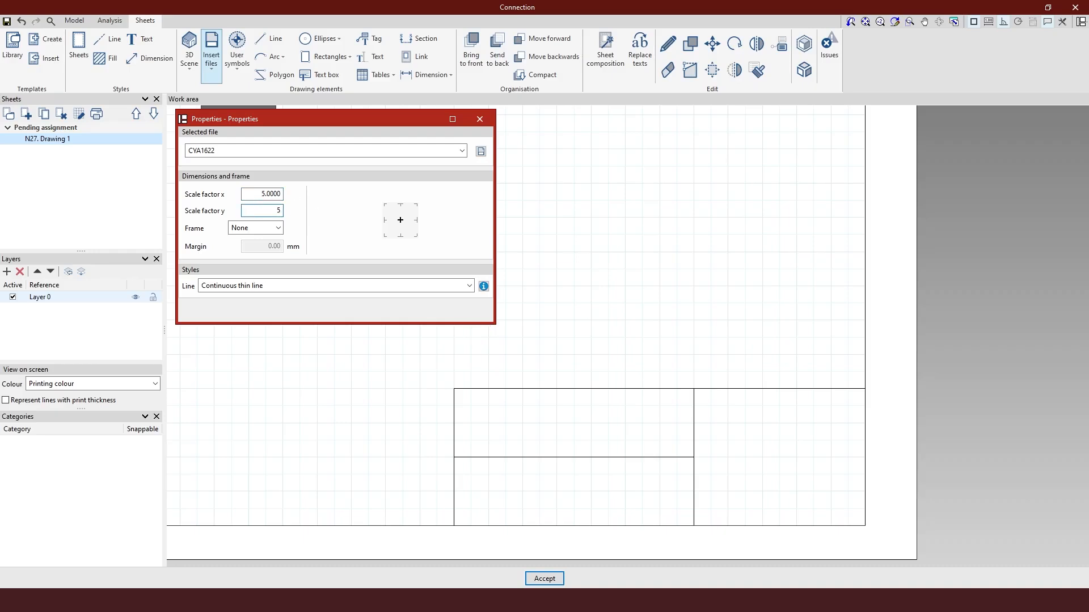
pyautogui.write('5')
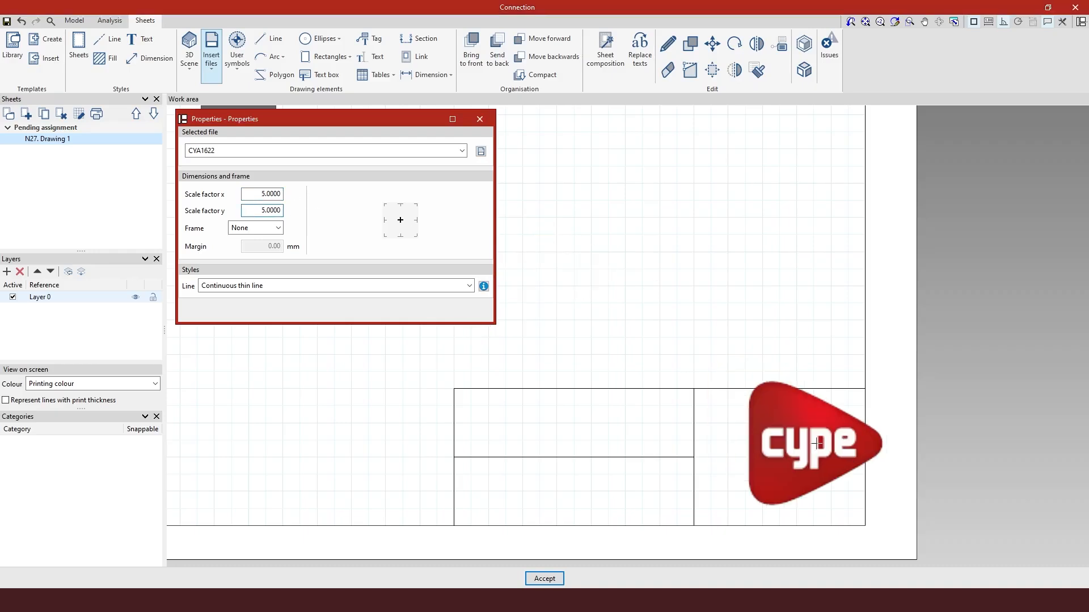
# Place the scaled logo in the title block's right compartment and end the insertion
pyautogui.click(787, 456)
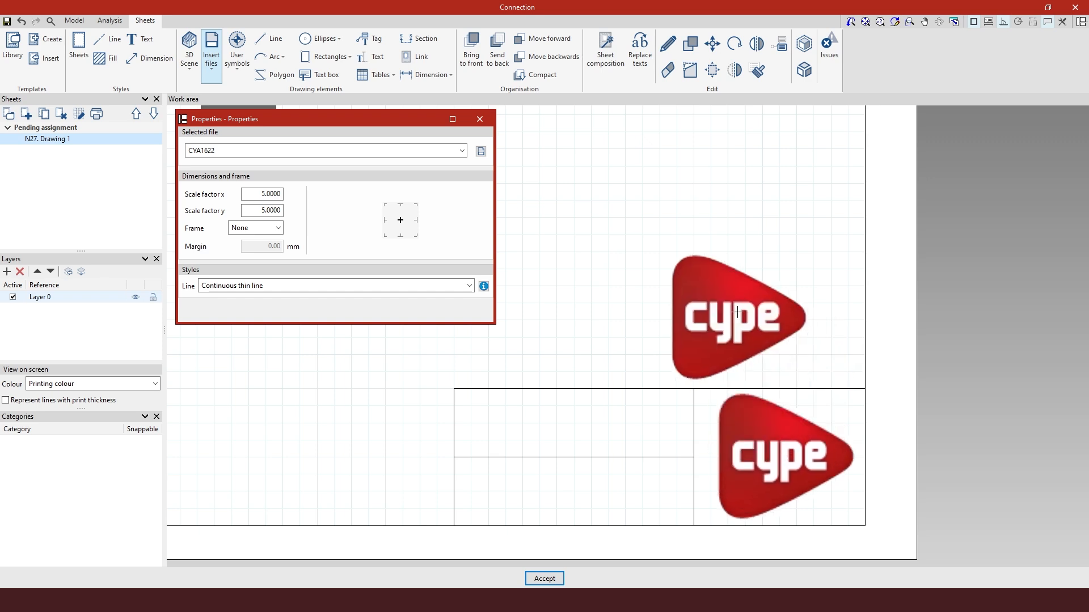
pyautogui.press('Escape')
pyautogui.scroll(-3, 753, 335)
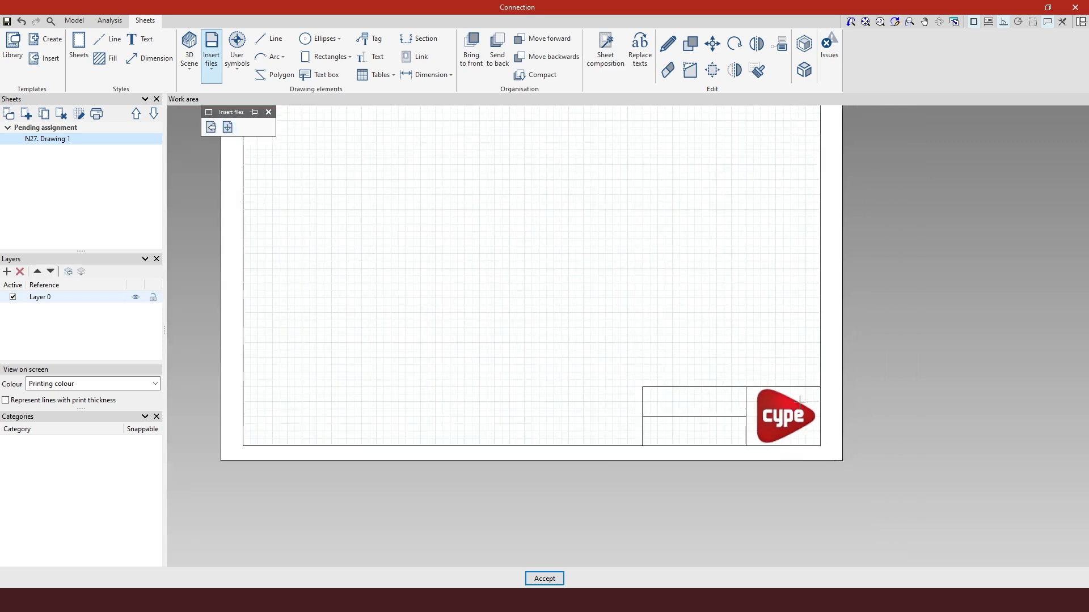
# Add the text "Project" near the upper left corner of the title block's upper left compartment
pyautogui.click(372, 57)
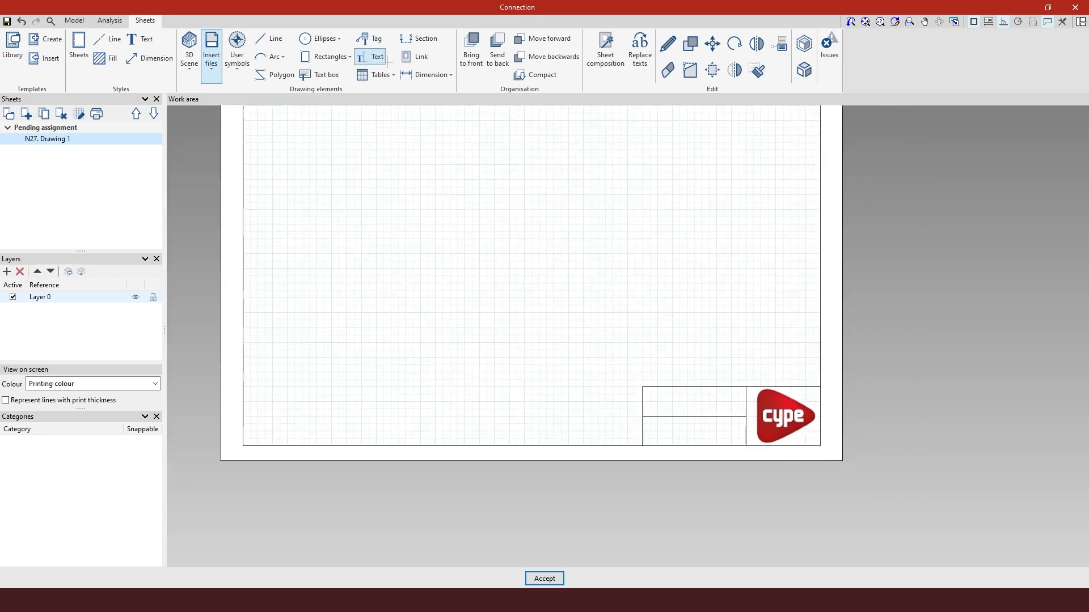
pyautogui.click(656, 403)
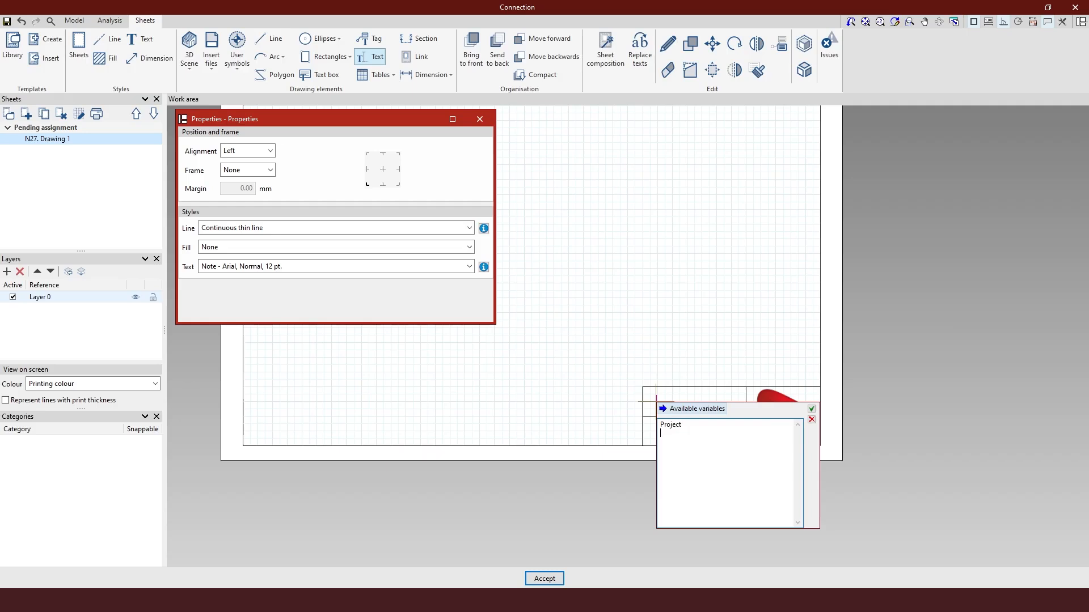
pyautogui.click(812, 409)
pyautogui.scroll(2, 689, 394)
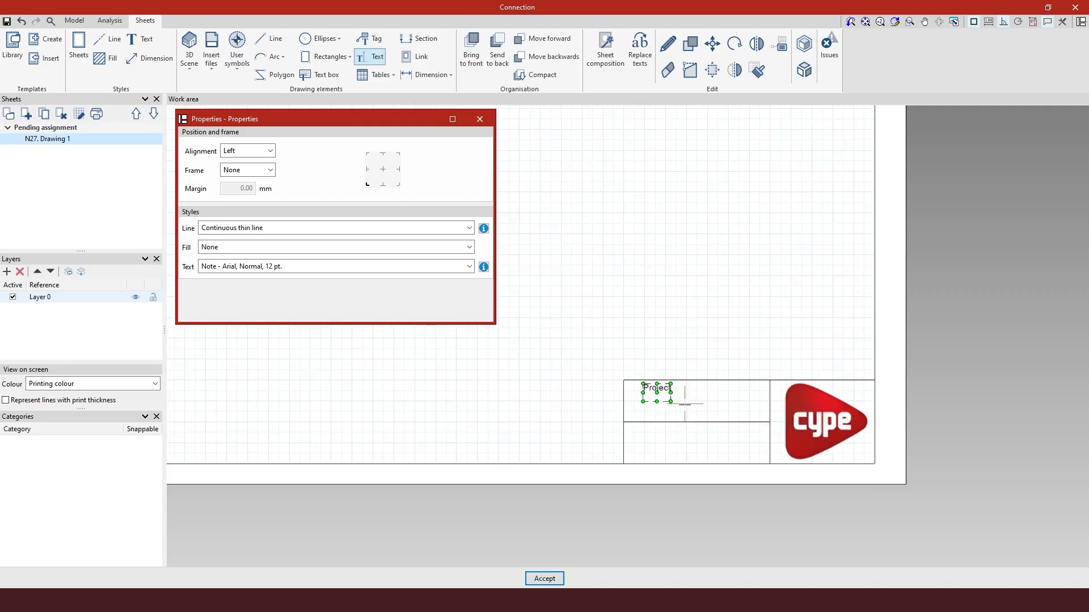
pyautogui.rightClick(699, 388)
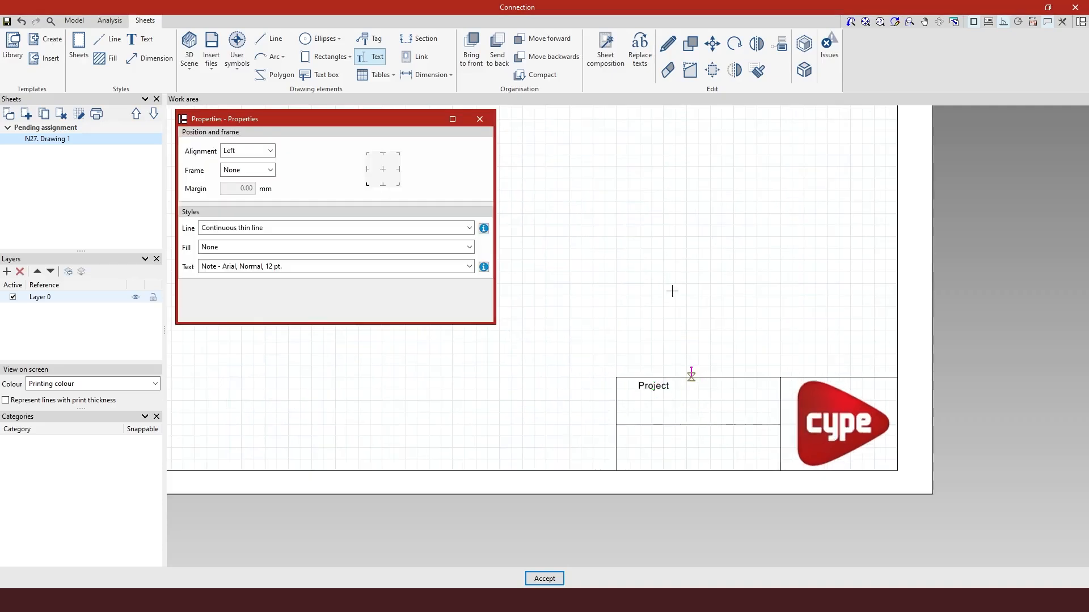
pyautogui.click(483, 124)
pyautogui.scroll(-1, 709, 423)
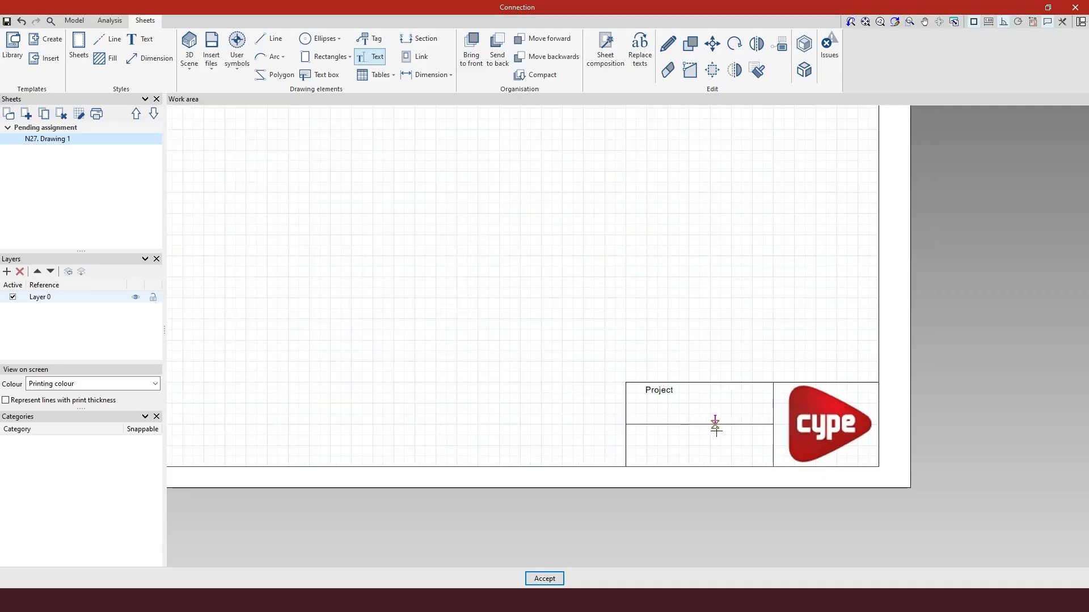
pyautogui.scroll(-4, 802, 547)
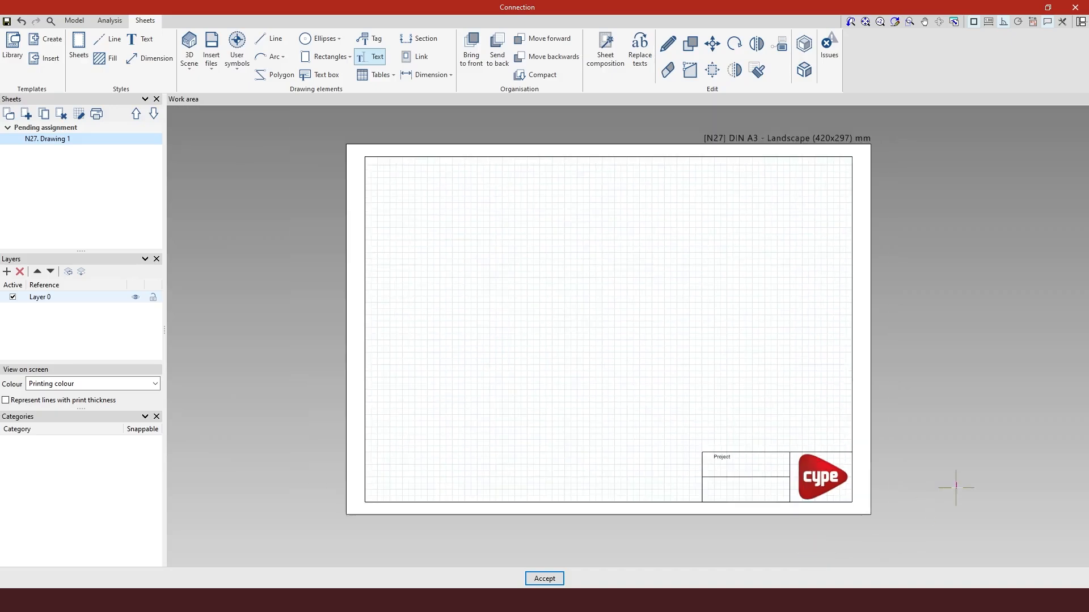
# Add a user variable named "project" to the text replacement list
pyautogui.scroll(1, 1058, 165)
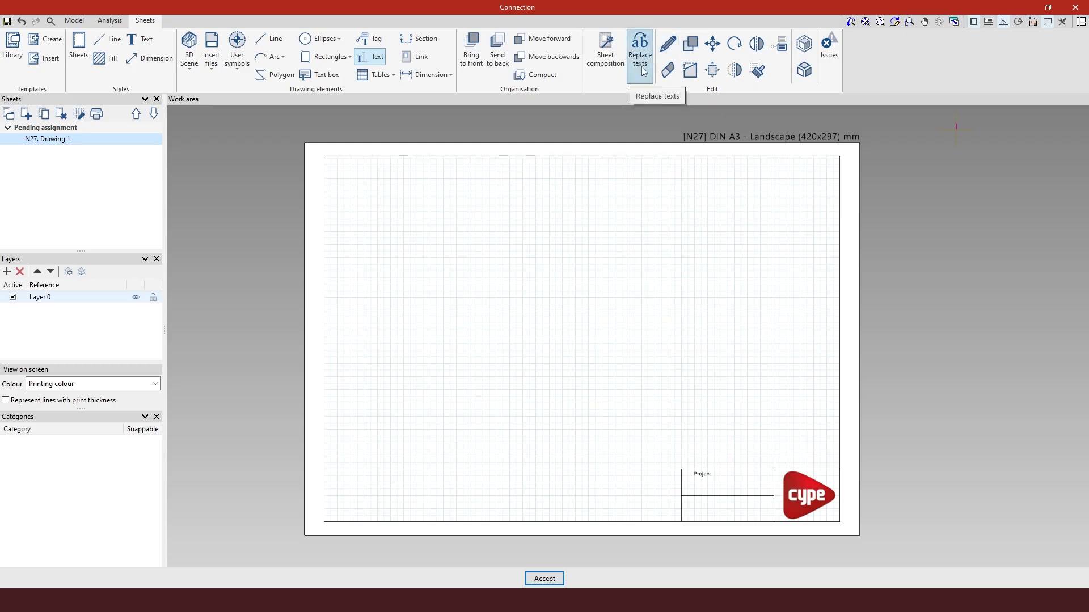
pyautogui.click(643, 62)
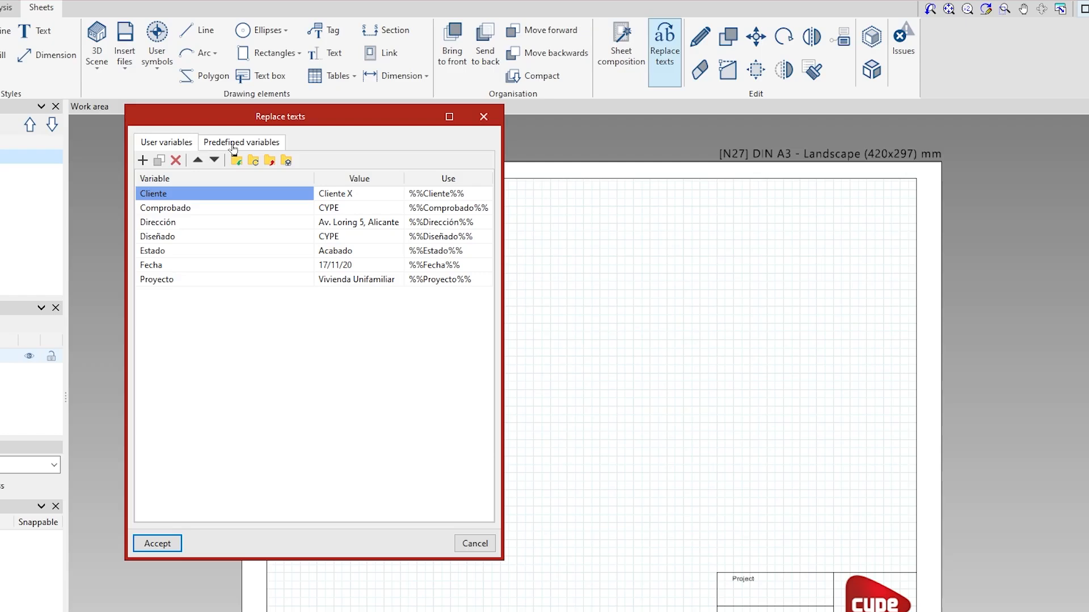
pyautogui.click(143, 161)
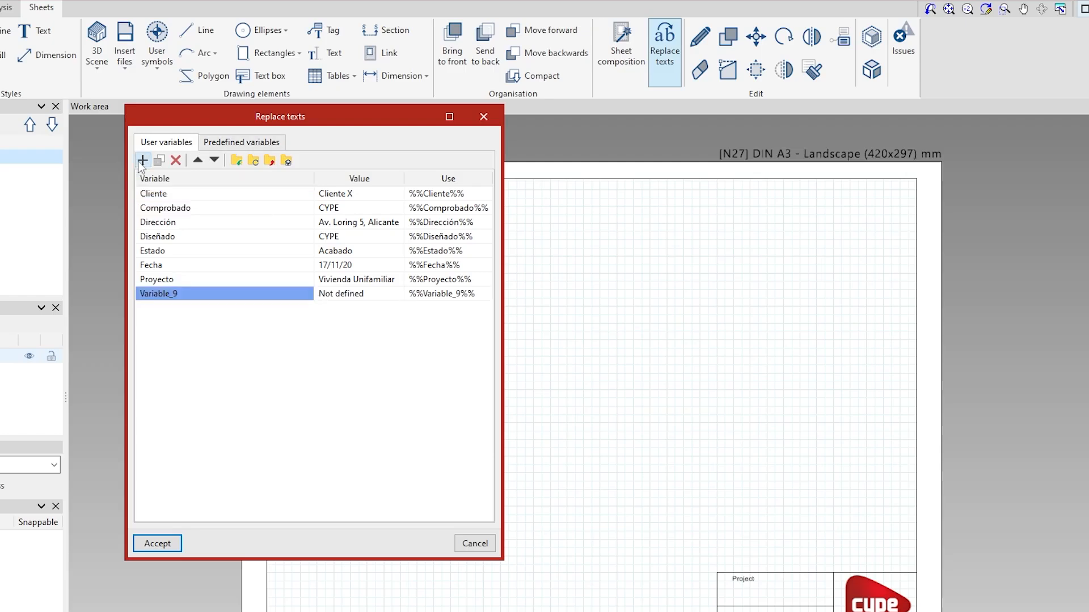
pyautogui.click(184, 295)
pyautogui.write('name pro')
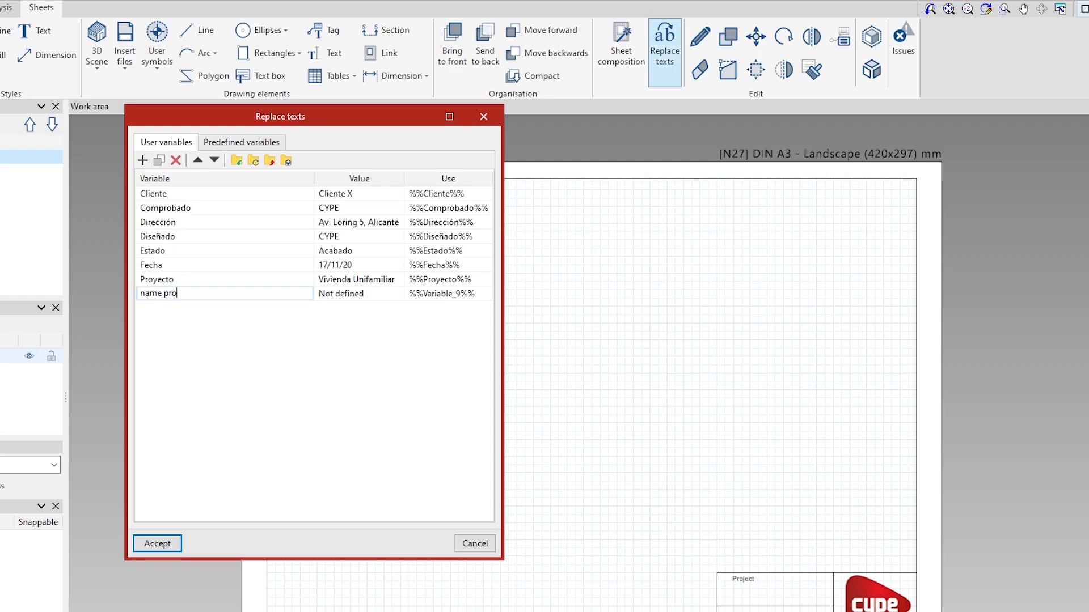
pyautogui.press('BackSpace')
pyautogui.press('BackSpace')
pyautogui.press('BackSpace')
pyautogui.press('Return')
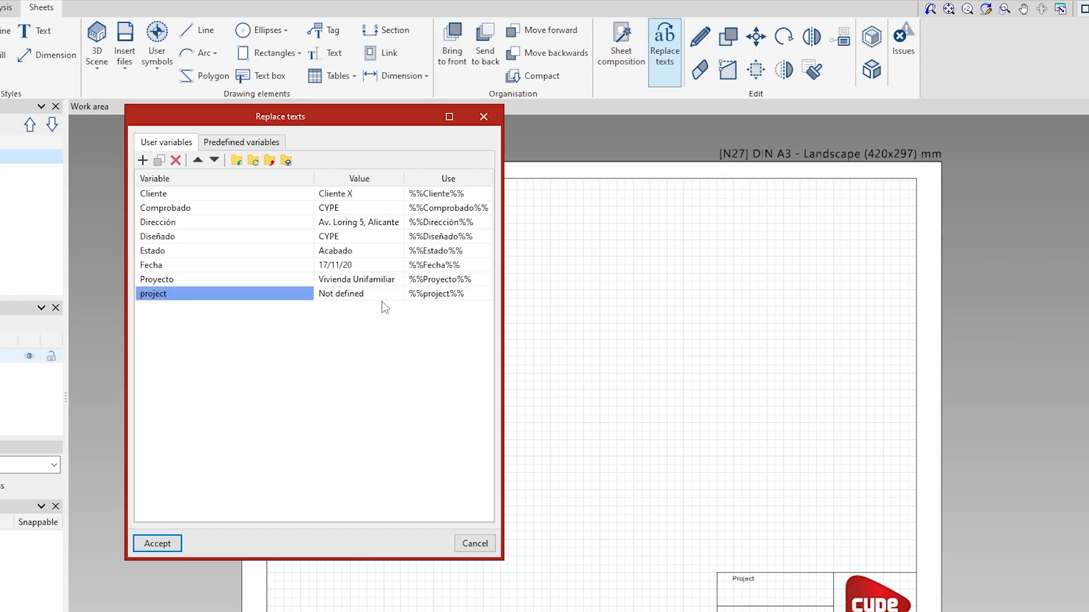
# Set the value of the "project" variable to TRAINING and accept the text replacement list
pyautogui.click(352, 300)
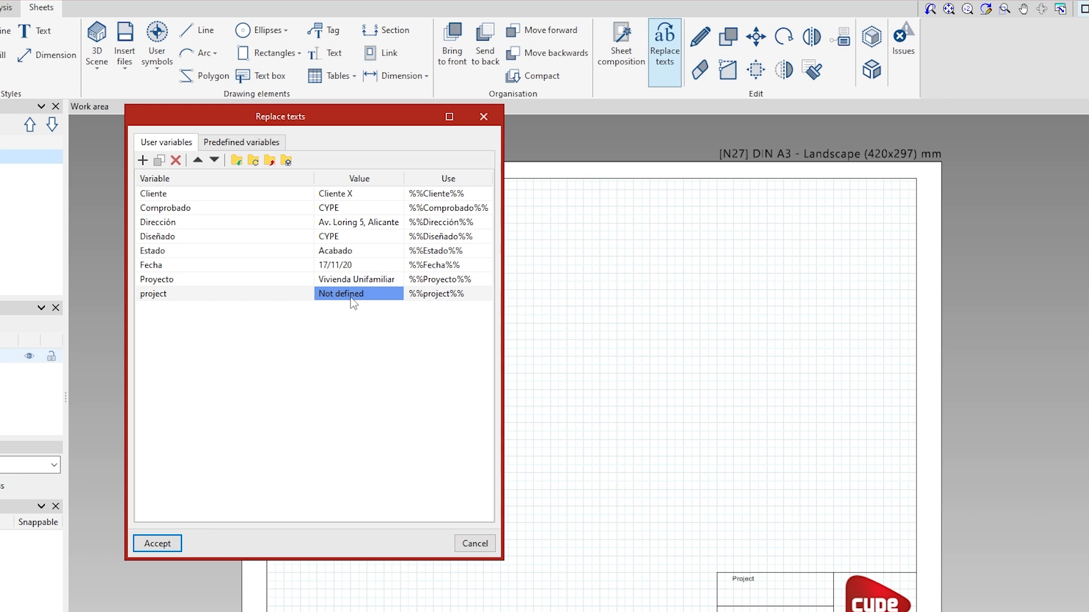
pyautogui.write('TRAINING')
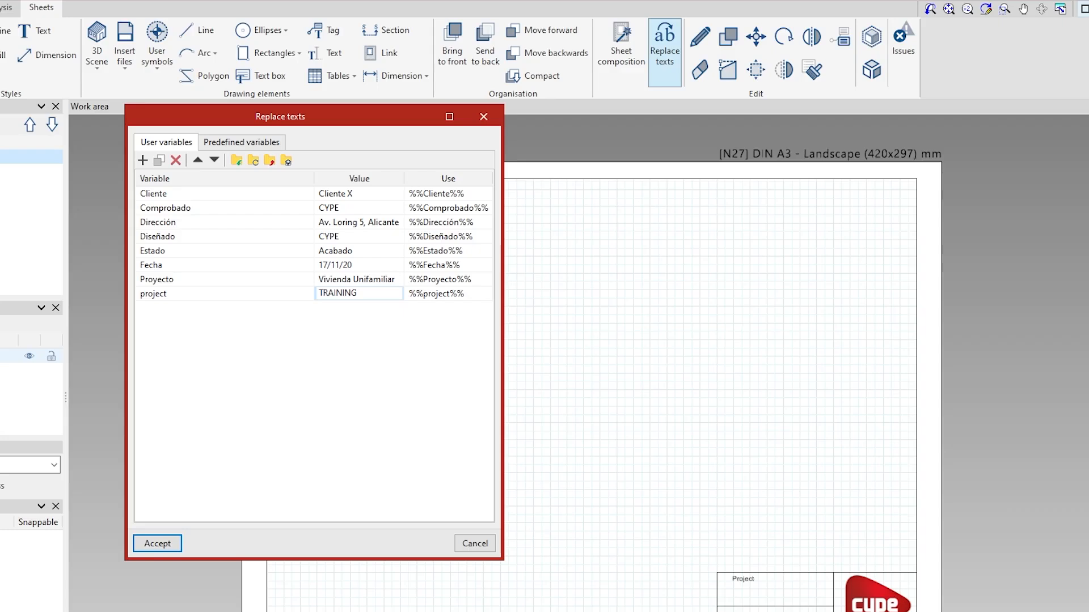
pyautogui.press('Return')
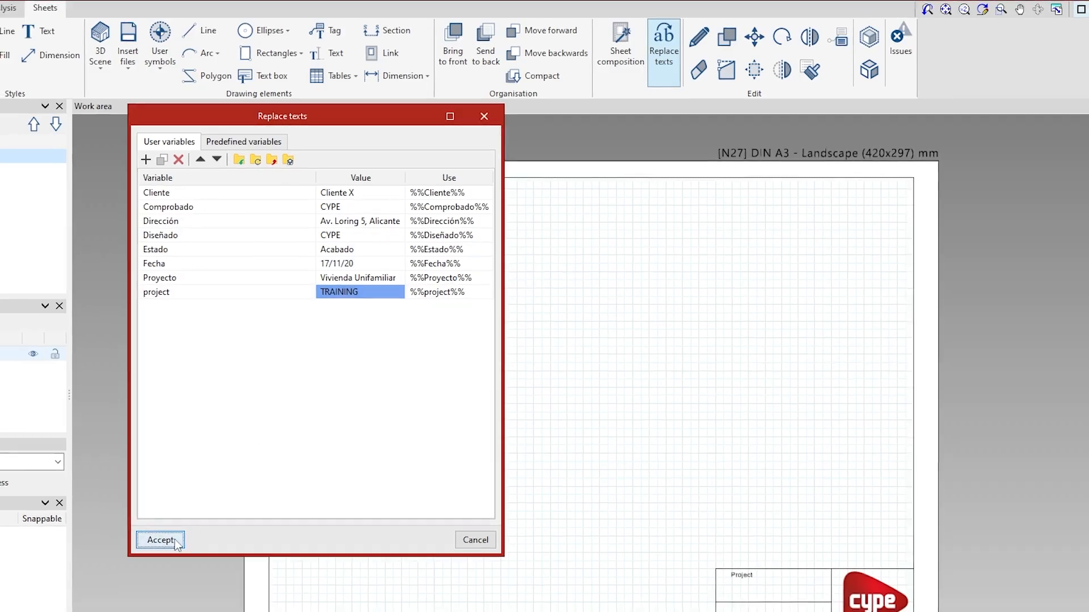
pyautogui.click(175, 542)
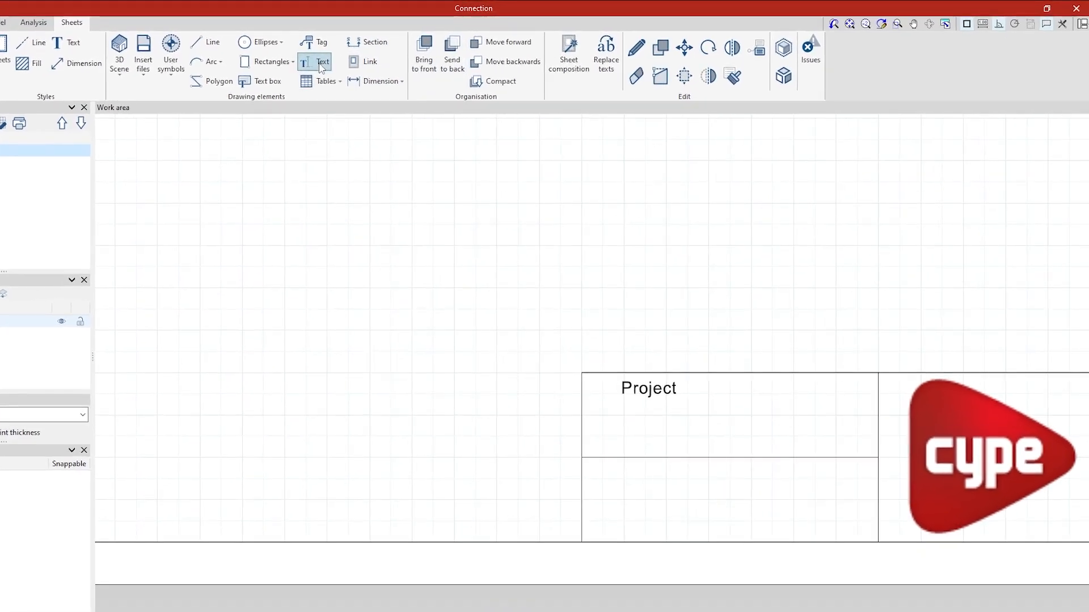
# Add a text reading "Project:" with the "project" variable on its second line in the title block's upper left compartment
pyautogui.click(321, 64)
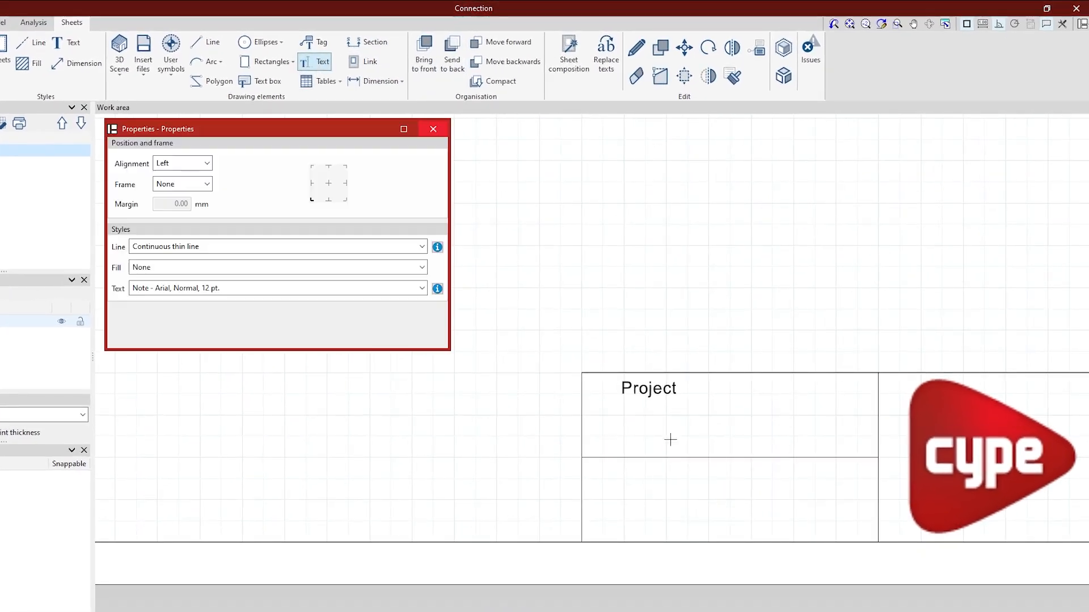
pyautogui.click(626, 432)
pyautogui.click(671, 464)
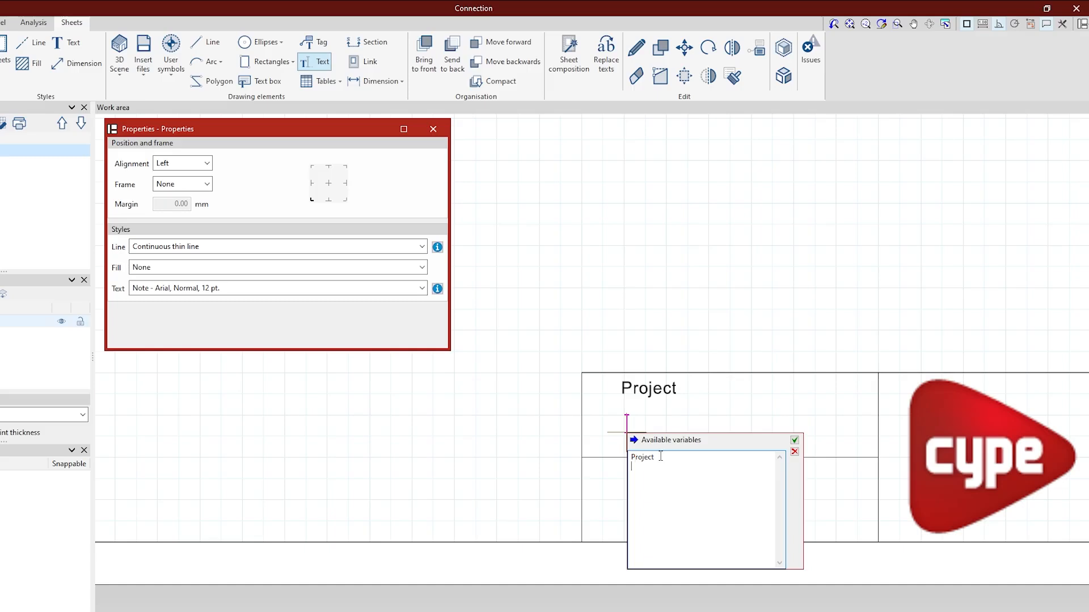
pyautogui.write(':')
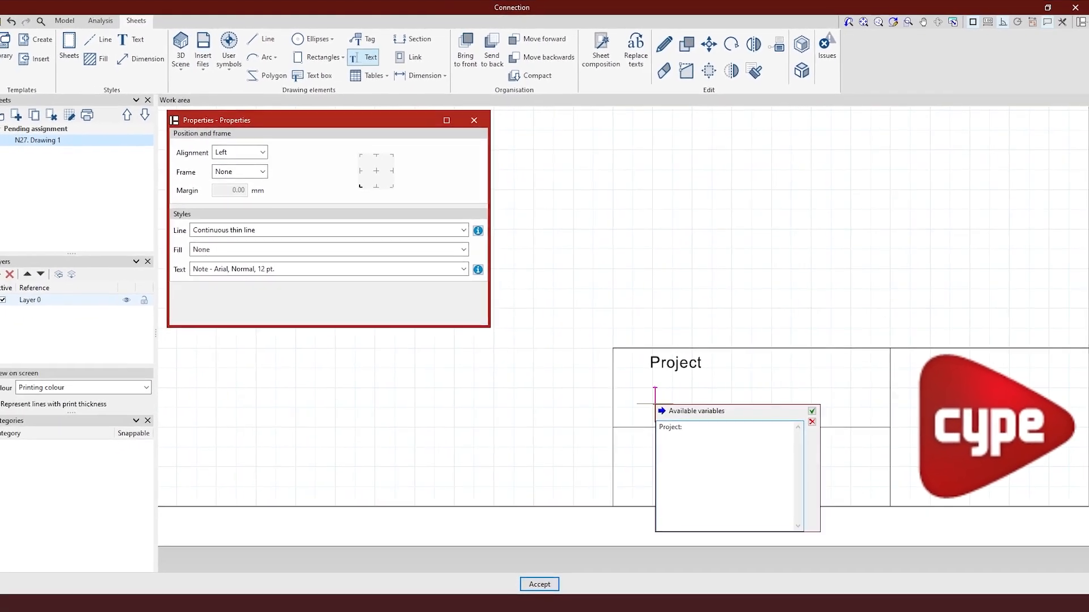
pyautogui.click(692, 411)
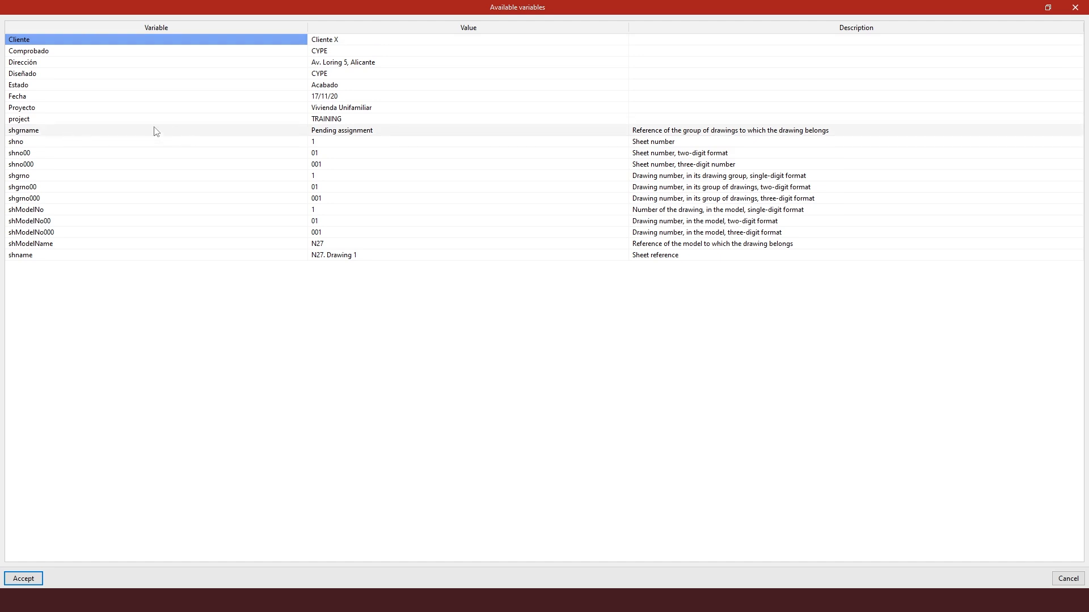
pyautogui.click(85, 121)
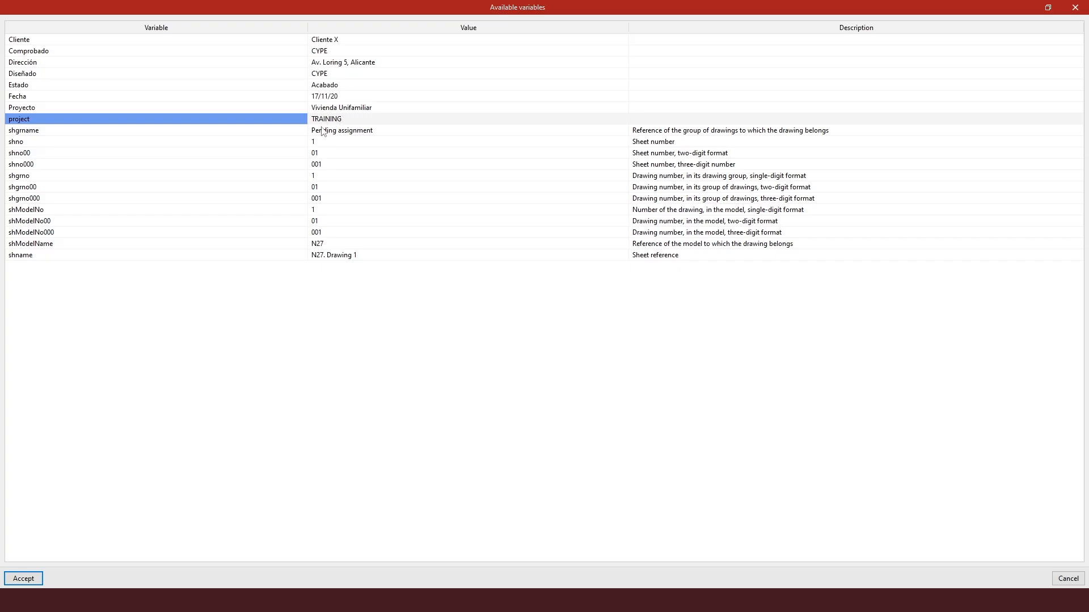
pyautogui.click(42, 579)
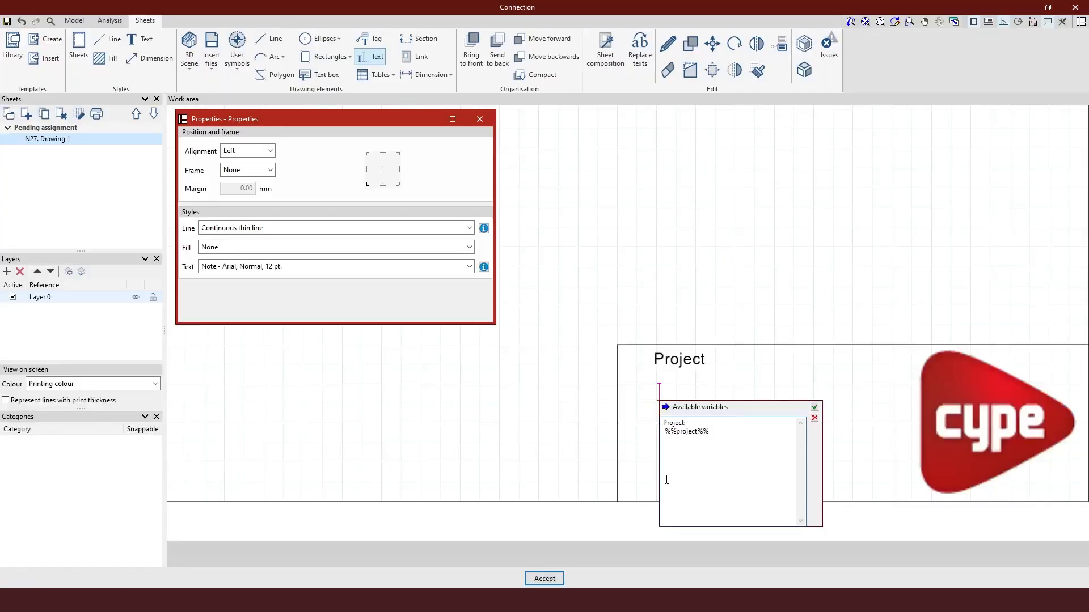
pyautogui.click(815, 408)
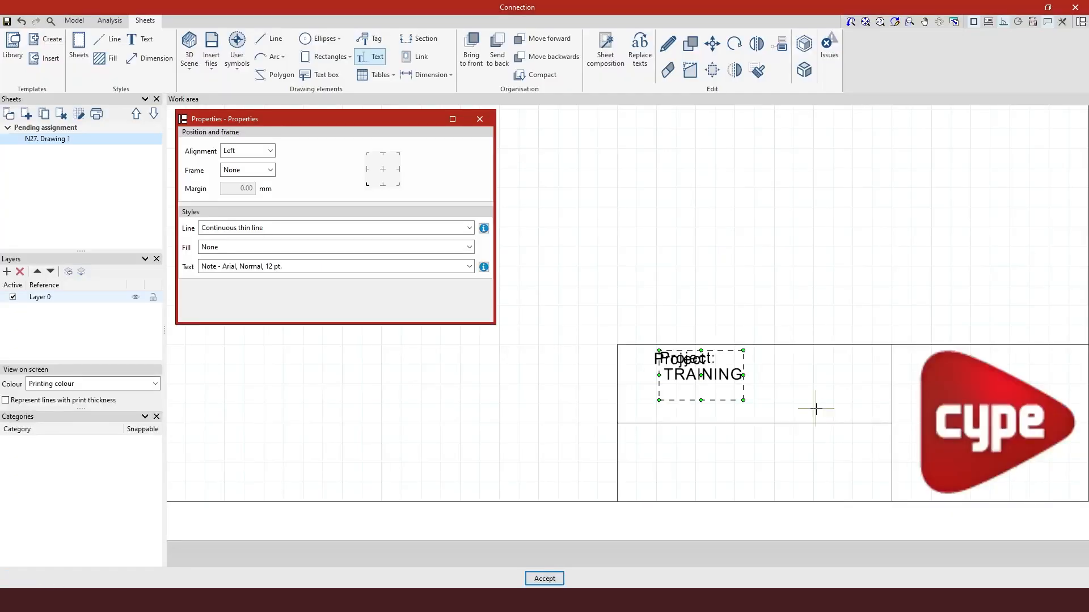
# Move the two-line project text lower within its compartment and delete the original standalone "Project" label
pyautogui.click(702, 400)
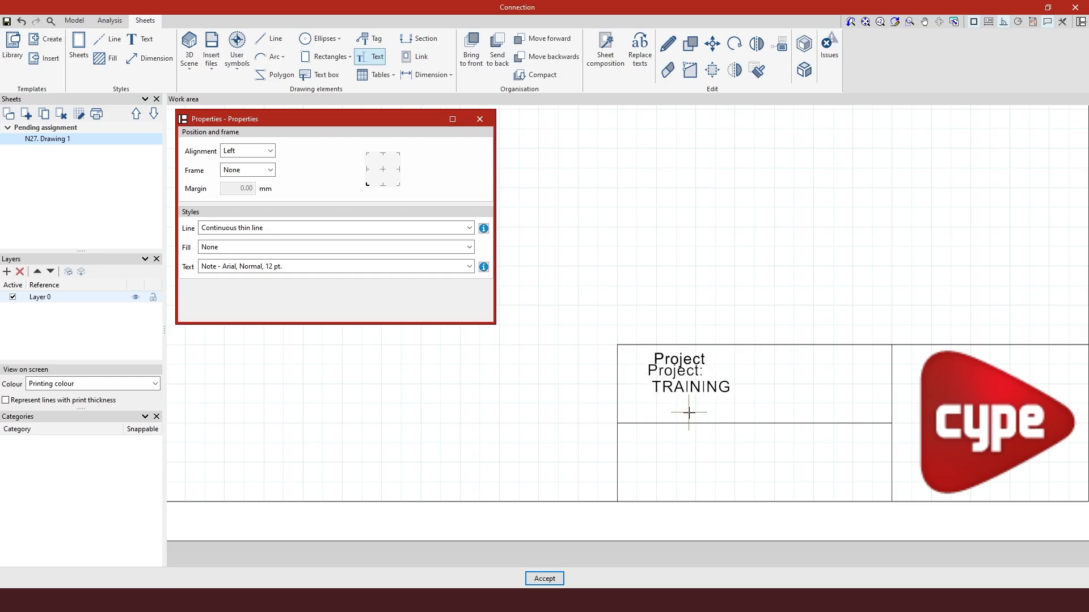
pyautogui.click(695, 419)
pyautogui.click(668, 70)
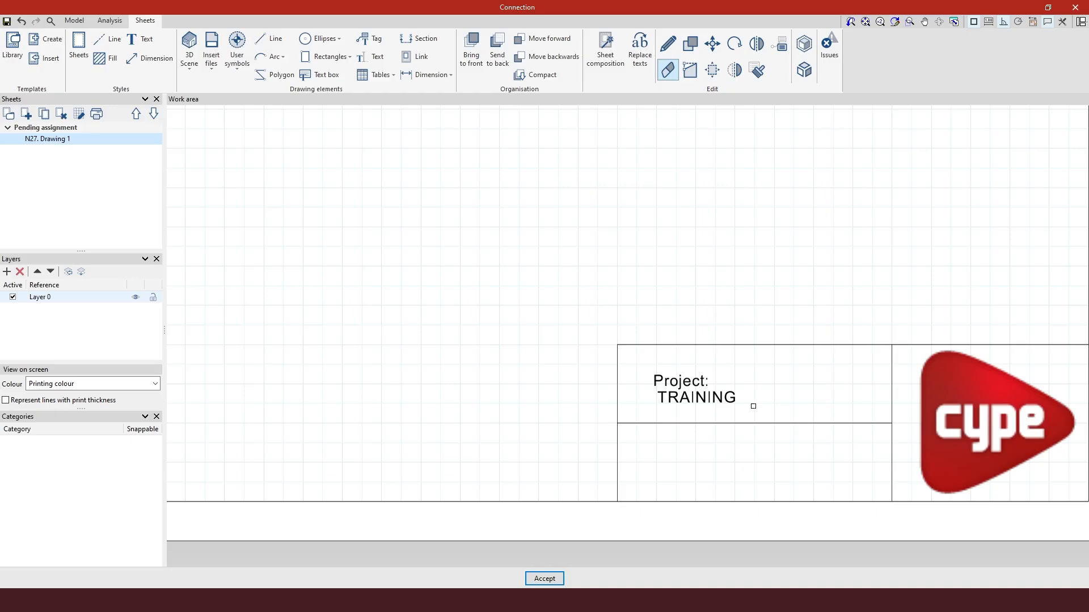
# Set the value of the "project" text replacement variable to PERGOLA and accept the list
pyautogui.click(639, 50)
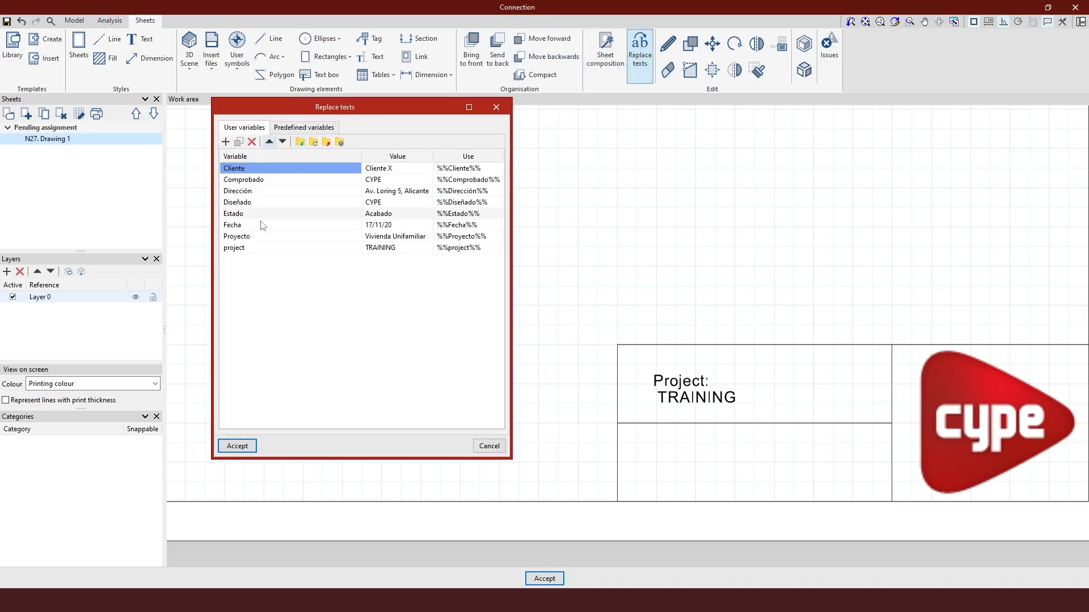
pyautogui.click(252, 248)
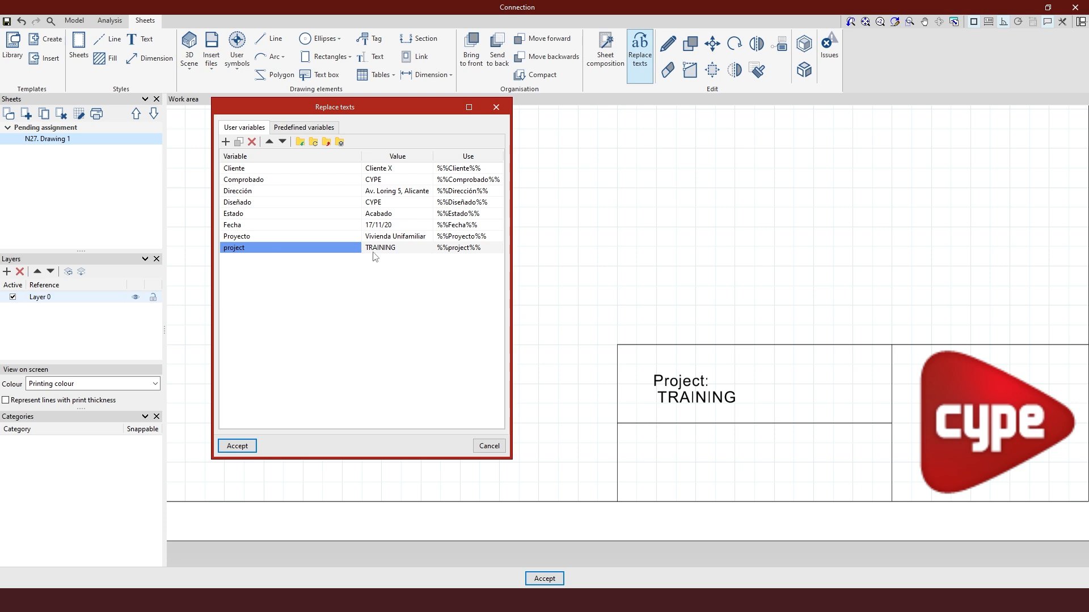
pyautogui.click(393, 248)
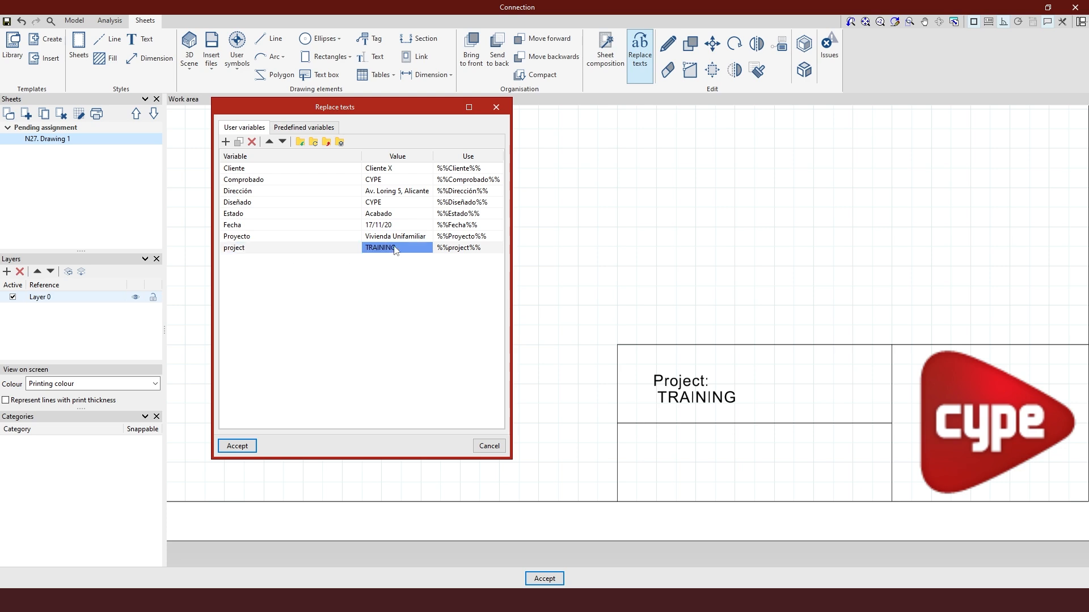
pyautogui.write('PERGOLA')
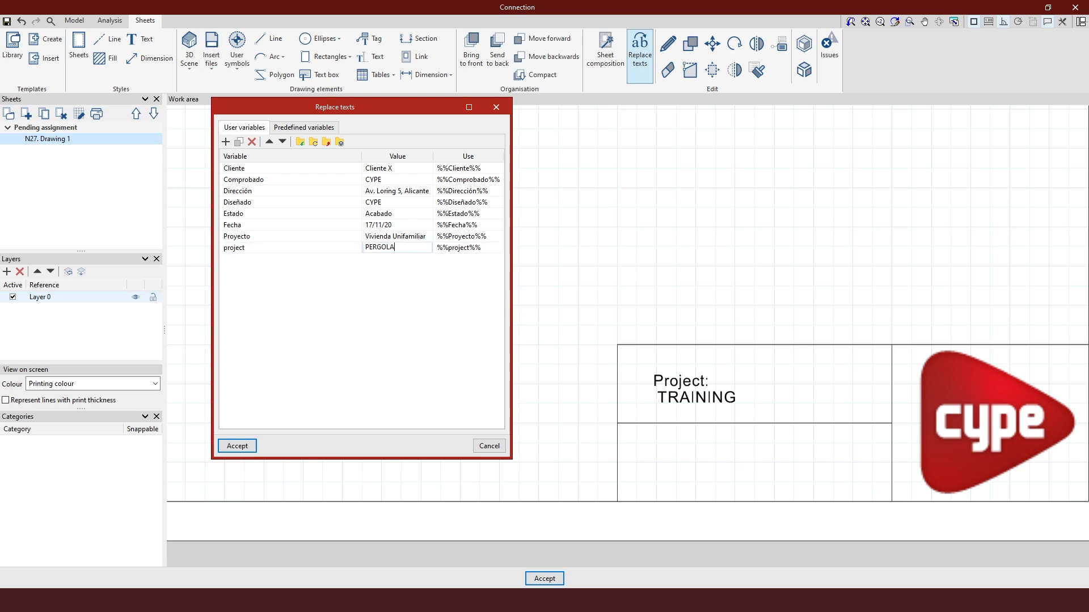
pyautogui.click(237, 446)
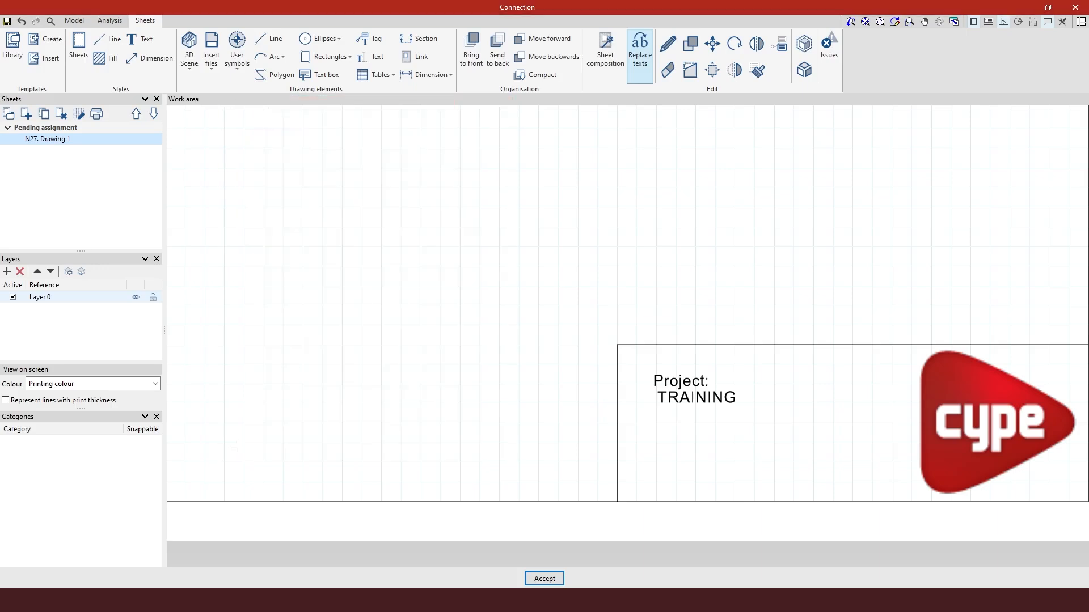
# Create a new sheet template with the reference "Template training" from the original layer Layer 0
pyautogui.scroll(-5, 835, 394)
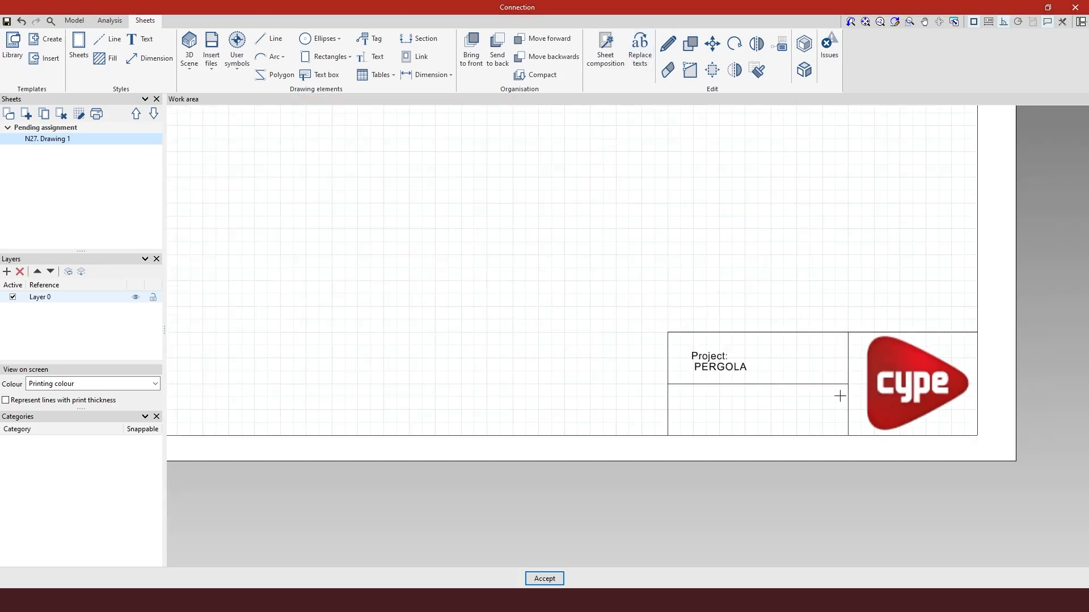
pyautogui.scroll(-1, 504, 397)
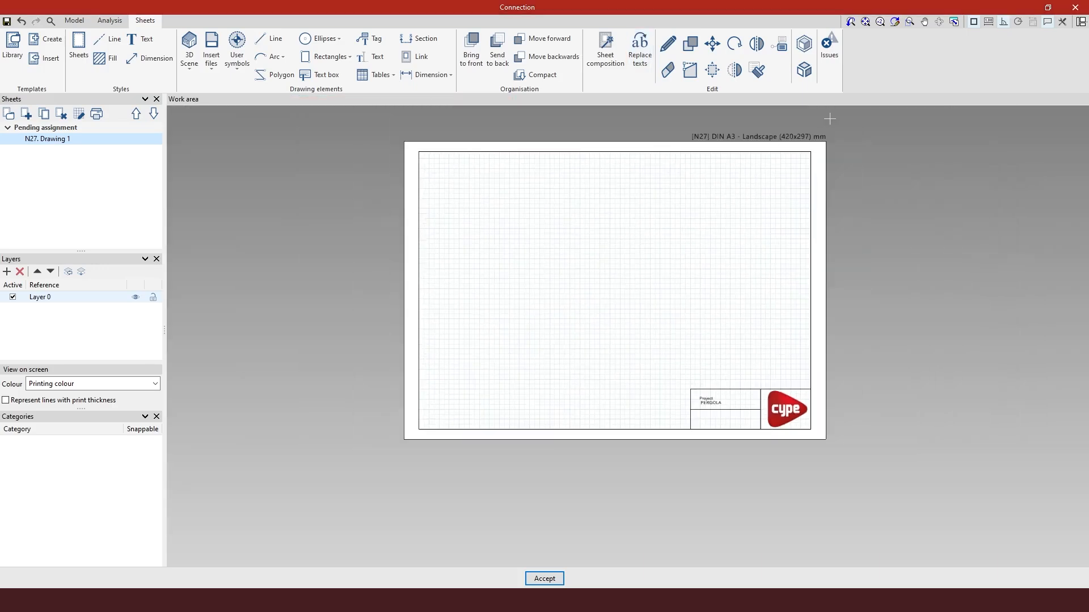
pyautogui.scroll(2, 825, 128)
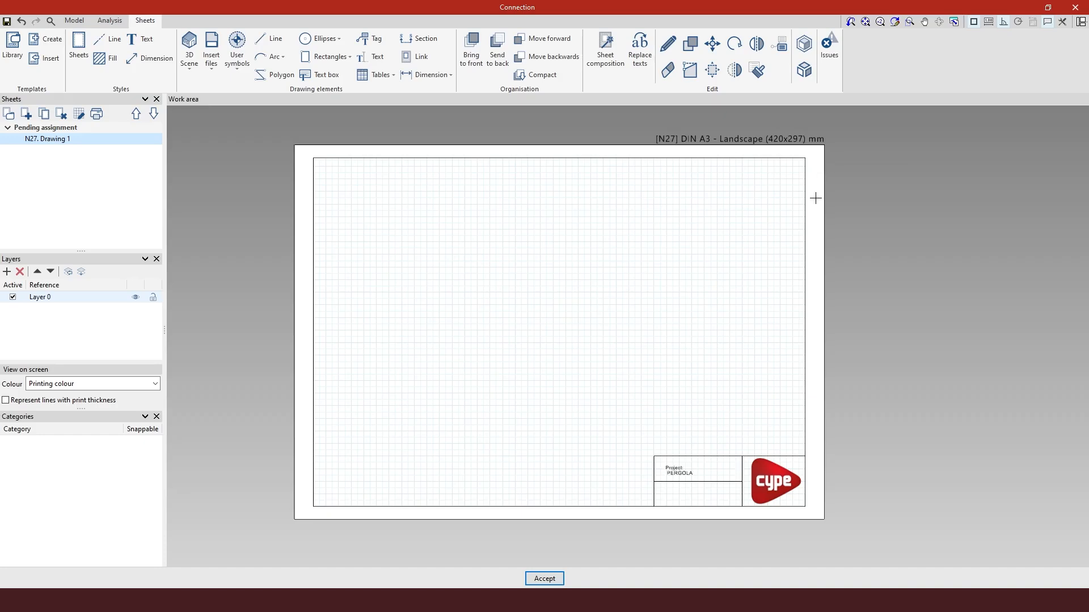
pyautogui.click(50, 46)
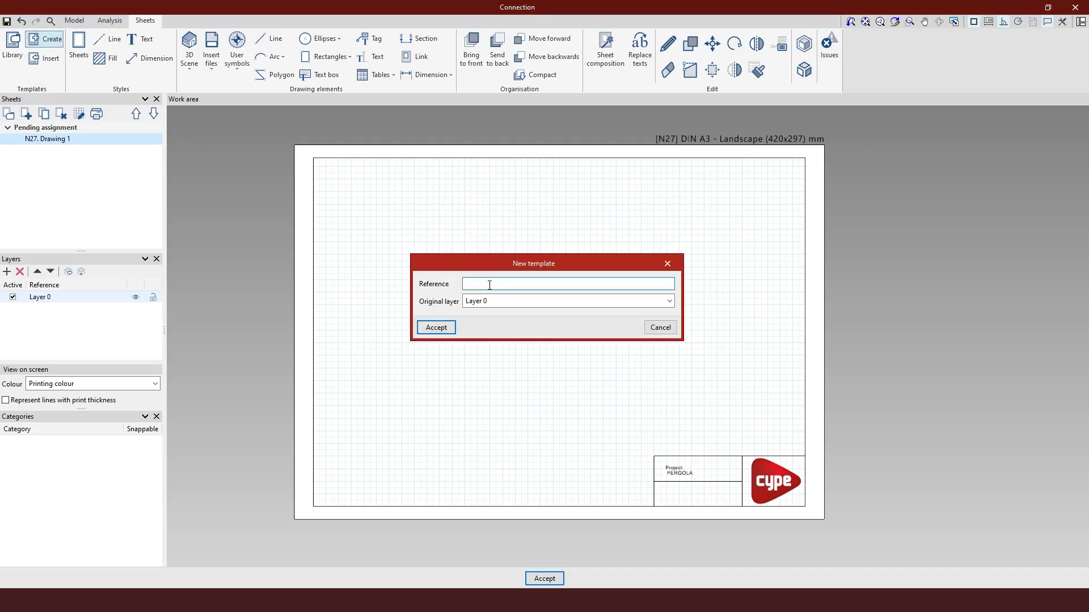
pyautogui.write('TE')
pyautogui.click(431, 333)
pyautogui.click(497, 302)
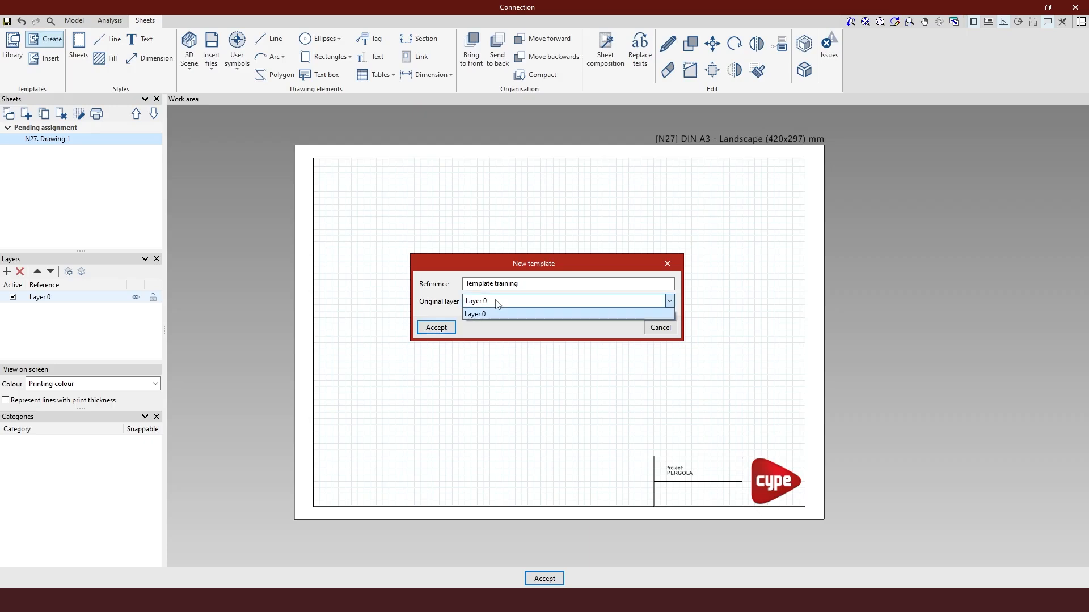
pyautogui.click(485, 314)
pyautogui.click(436, 328)
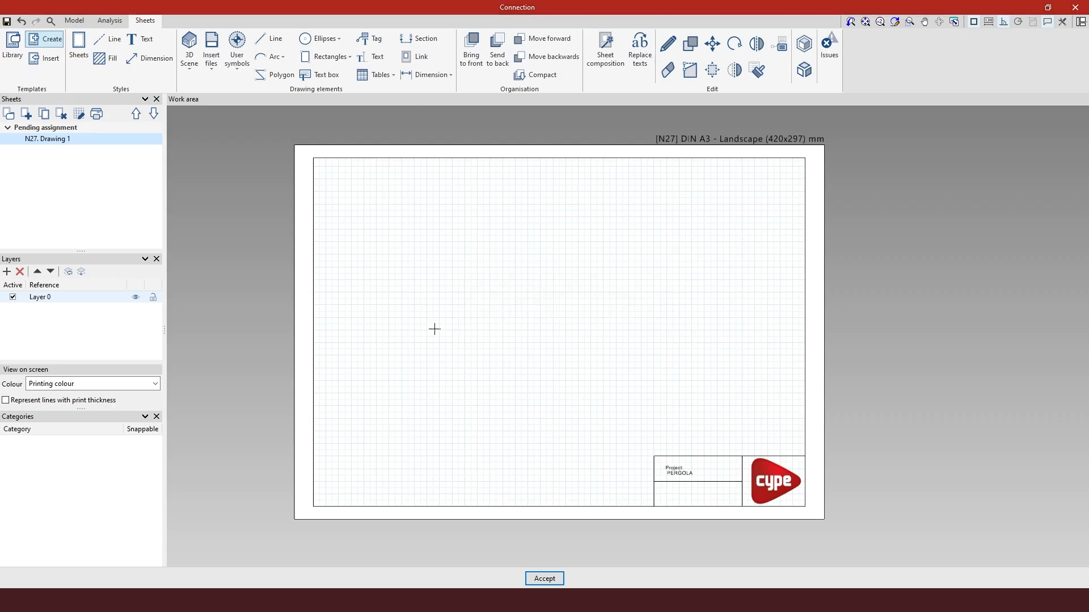
# Preview "Template training" in the template library, widening the window to read the full references, and close the library
pyautogui.click(16, 60)
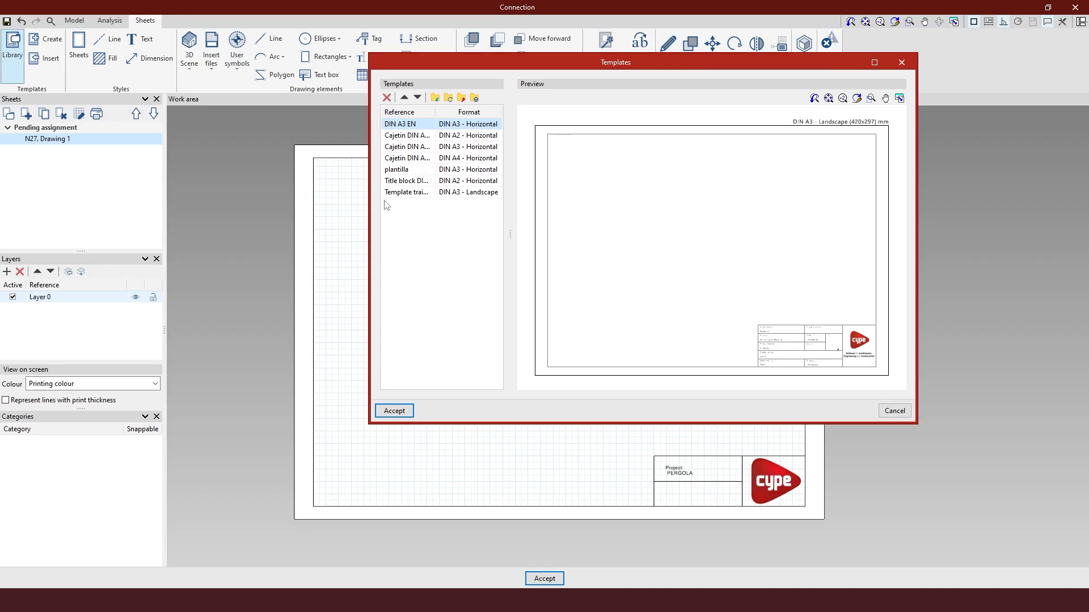
pyautogui.moveTo(369, 195); pyautogui.dragTo(236, 196)
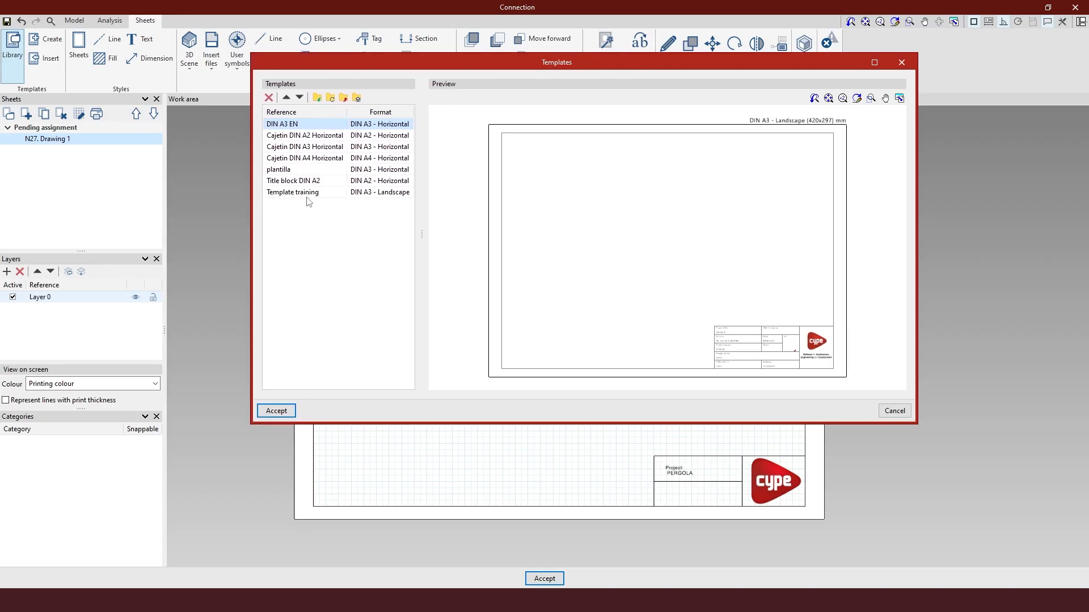
pyautogui.click(306, 192)
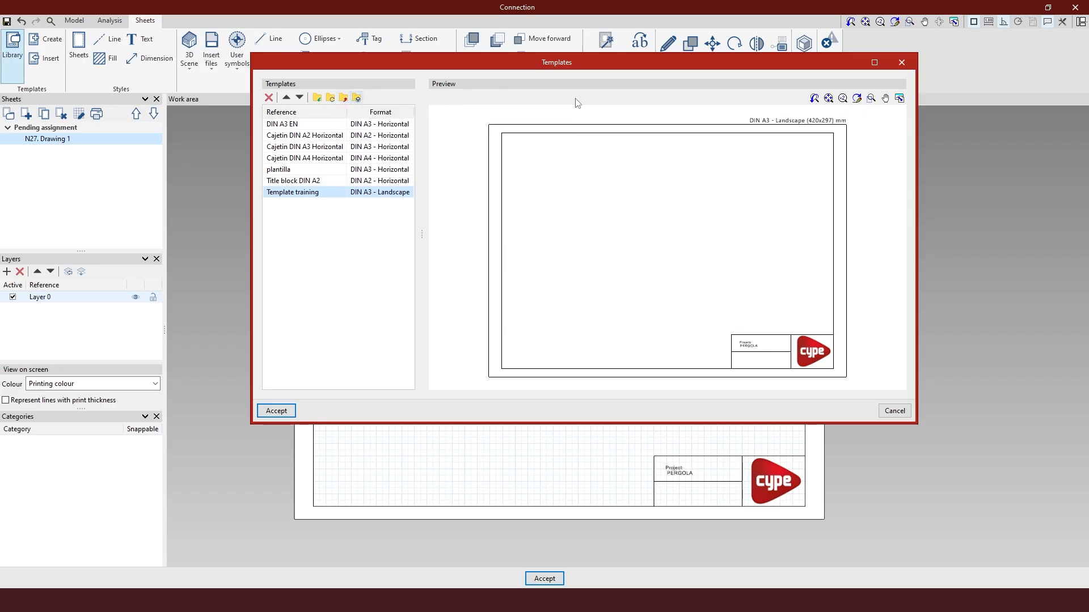
pyautogui.click(903, 62)
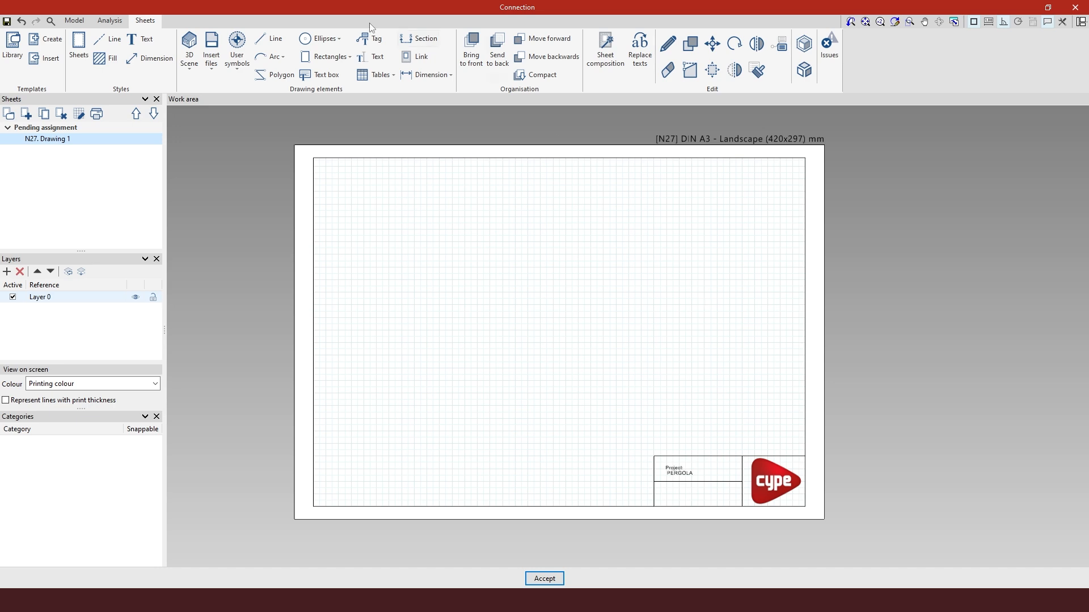
# Open the 3D scenes library and examine the "All the connection" scene in its front elevation, plan, side elevation and 3D views
pyautogui.click(190, 79)
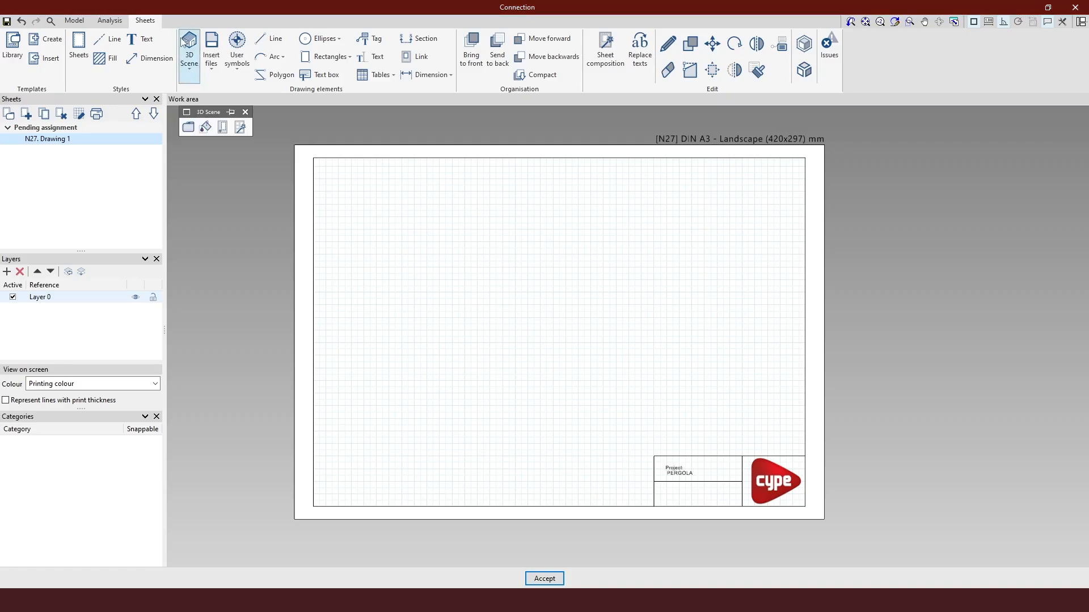
pyautogui.click(189, 128)
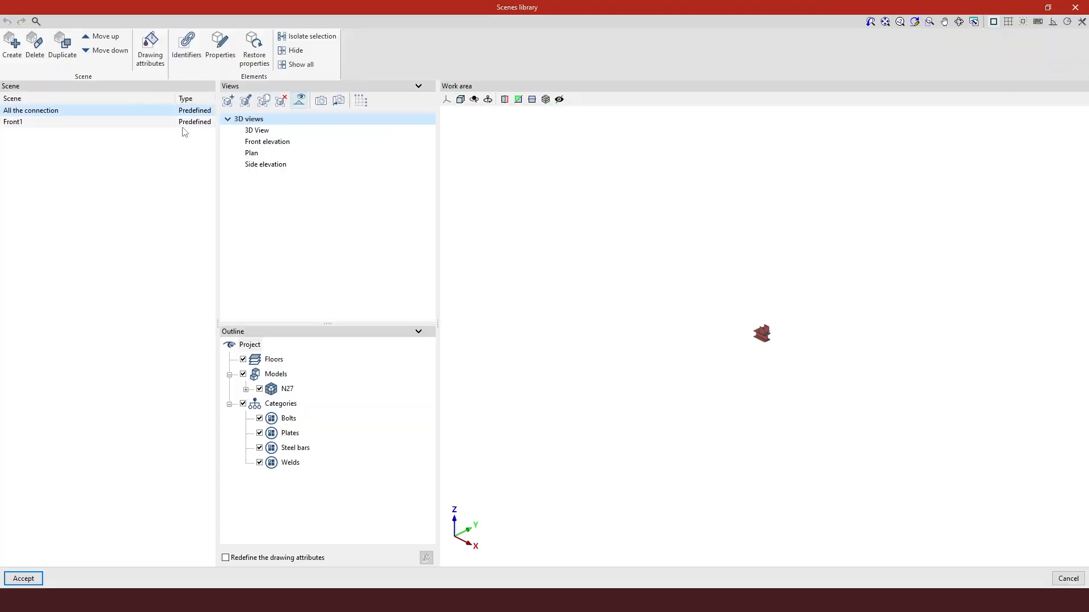
pyautogui.scroll(2, 772, 352)
pyautogui.scroll(5, 753, 317)
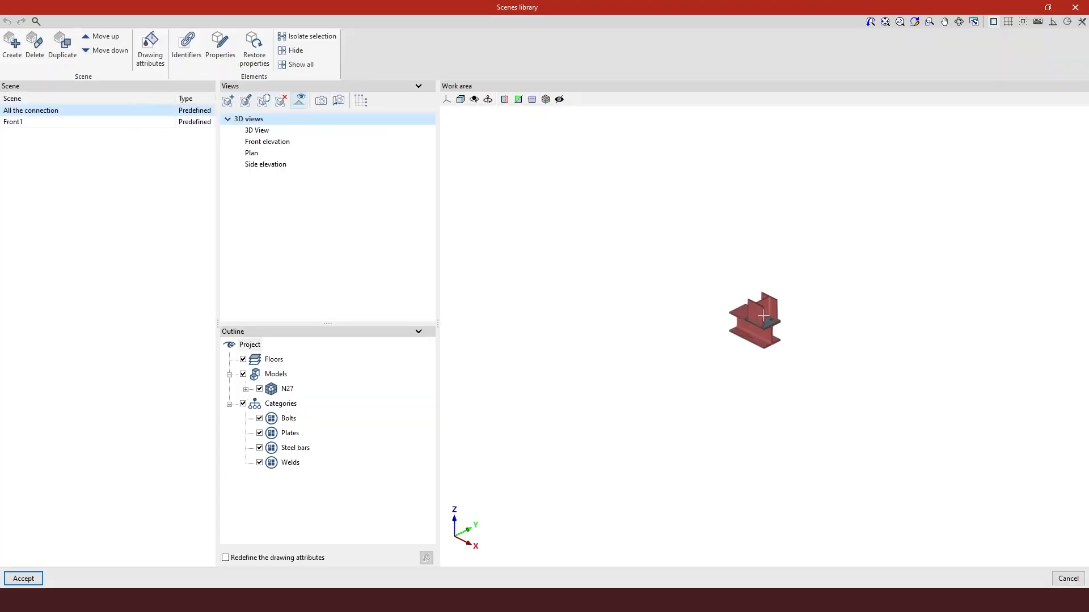
pyautogui.scroll(2, 741, 320)
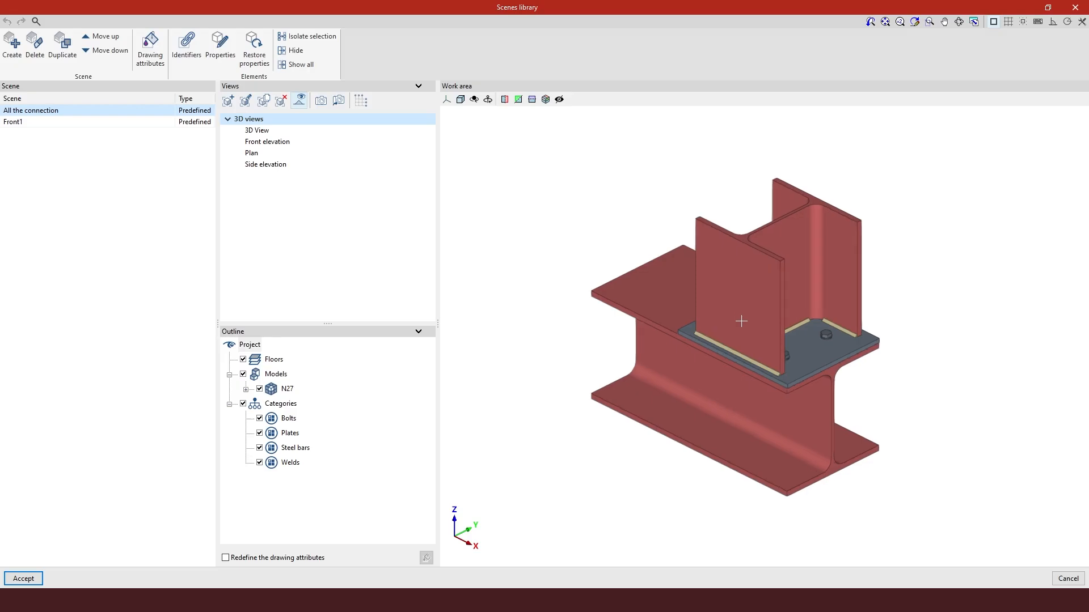
pyautogui.moveTo(918, 346); pyautogui.dragTo(778, 365, button='middle')
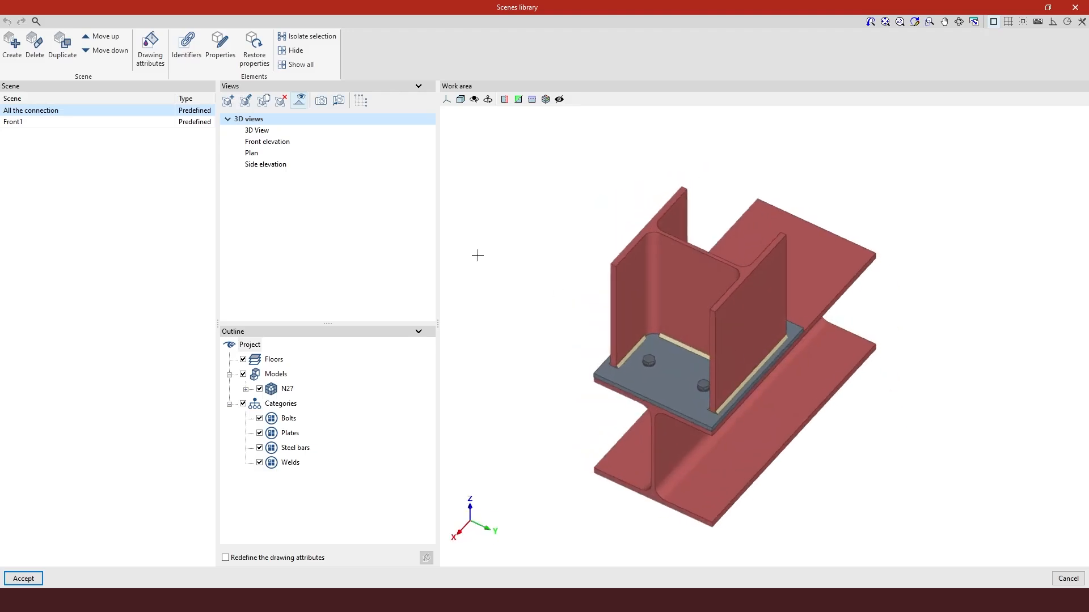
pyautogui.click(329, 143)
pyautogui.click(330, 152)
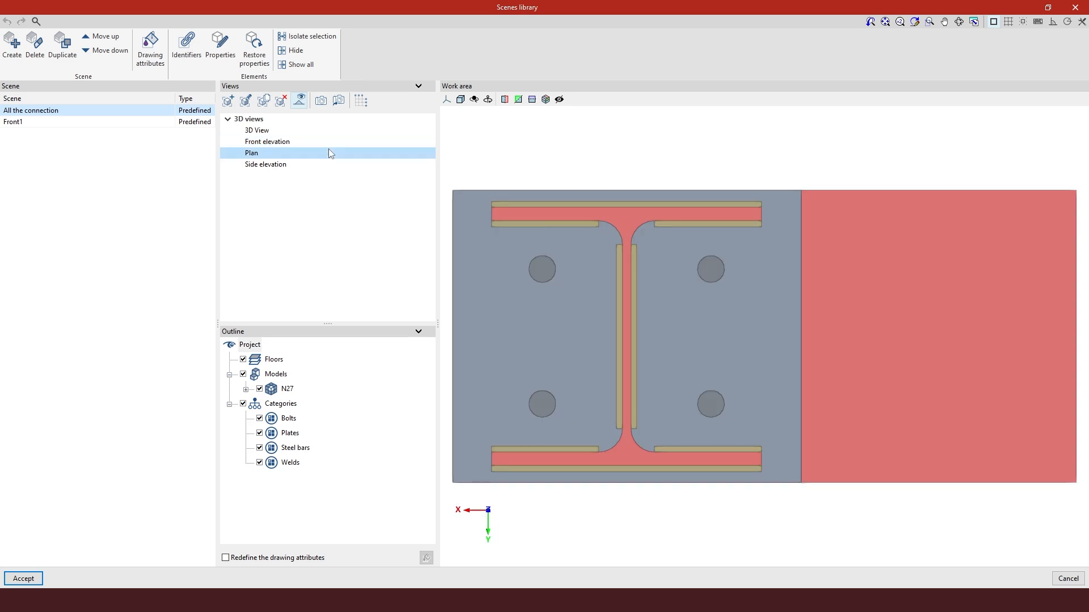
pyautogui.click(330, 164)
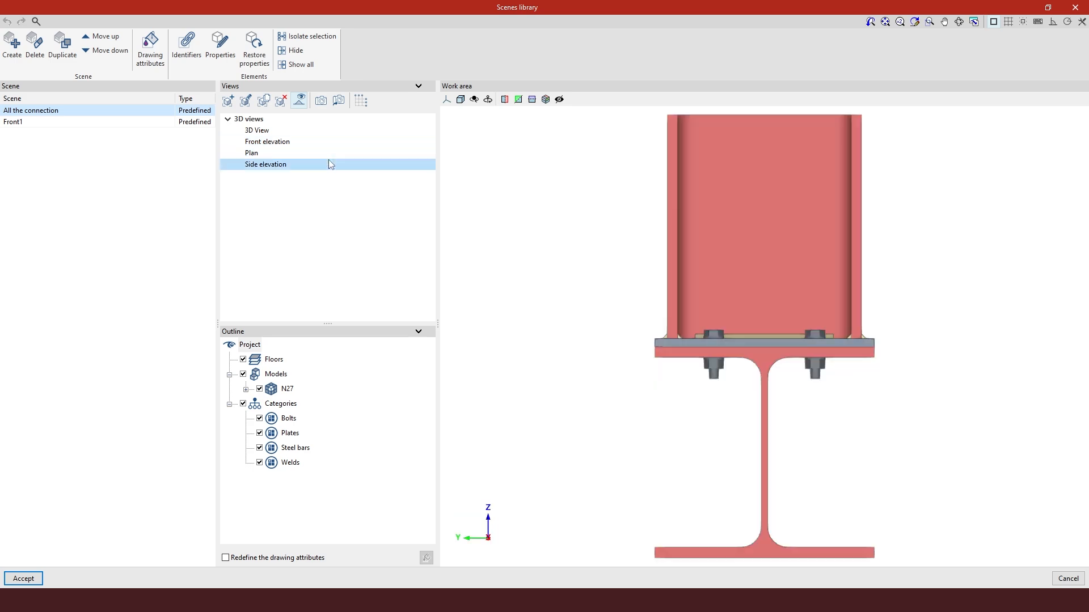
pyautogui.click(324, 132)
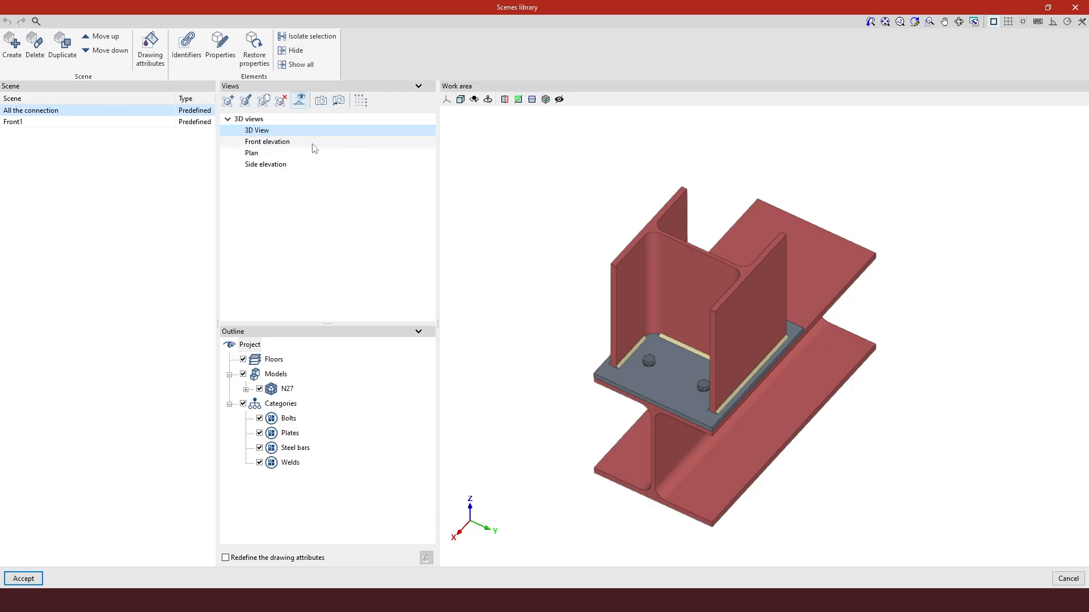
# Compare the "Front1" scene with the "All the connection" scene and return to the latter
pyautogui.click(61, 124)
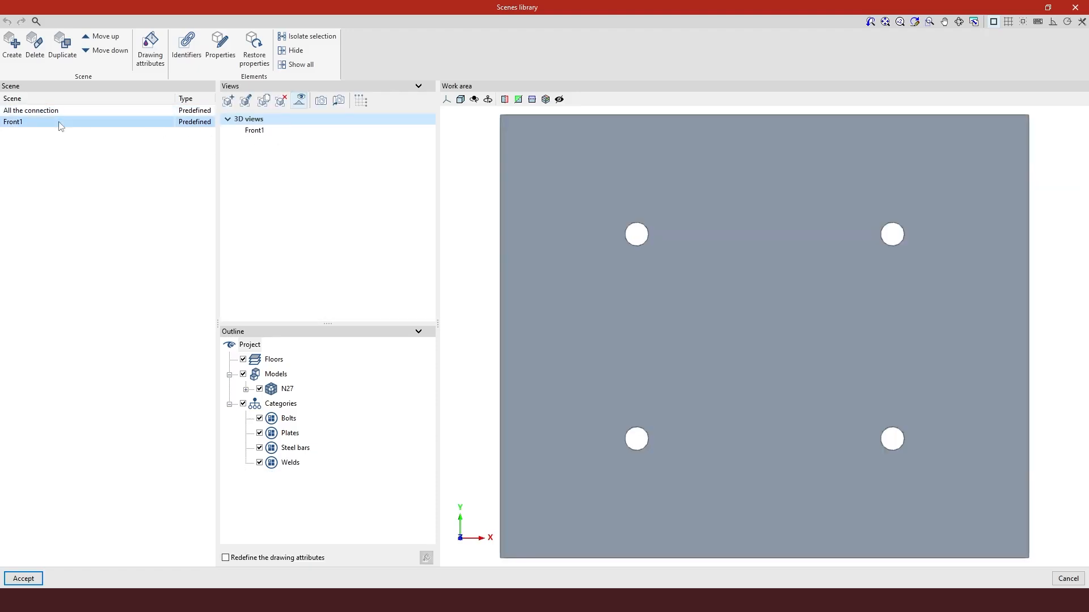
pyautogui.click(57, 111)
pyautogui.click(56, 123)
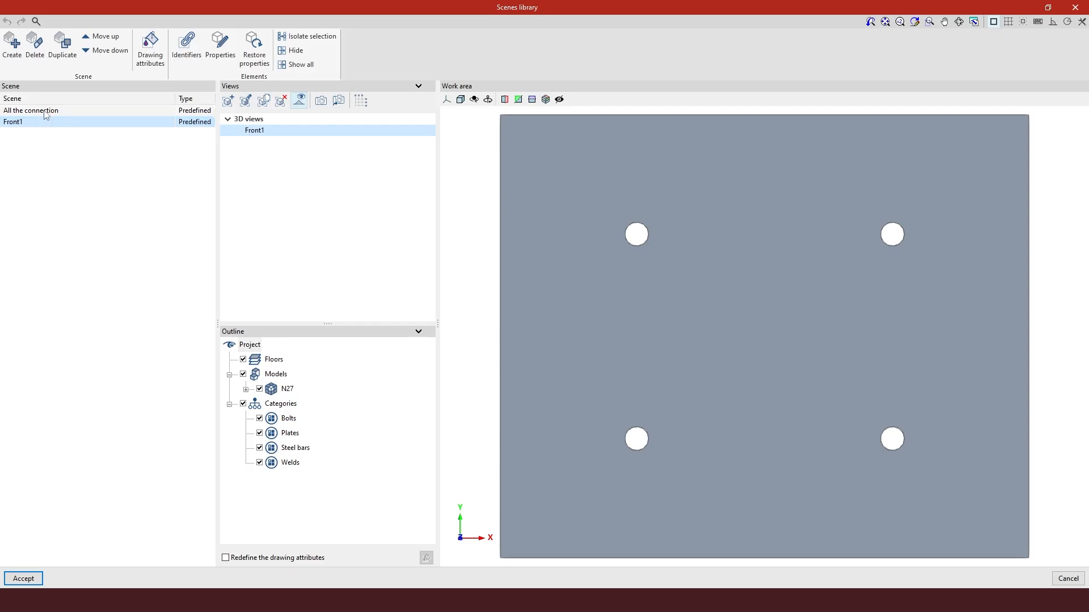
pyautogui.click(45, 112)
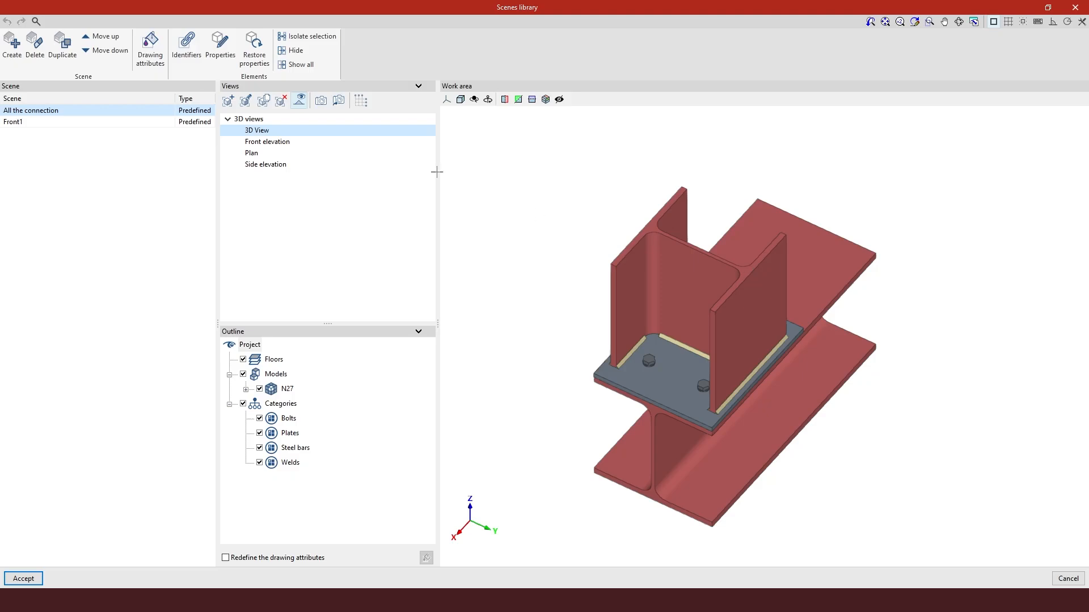
# Create a new user-defined scene in the scenes library and select it
pyautogui.click(12, 46)
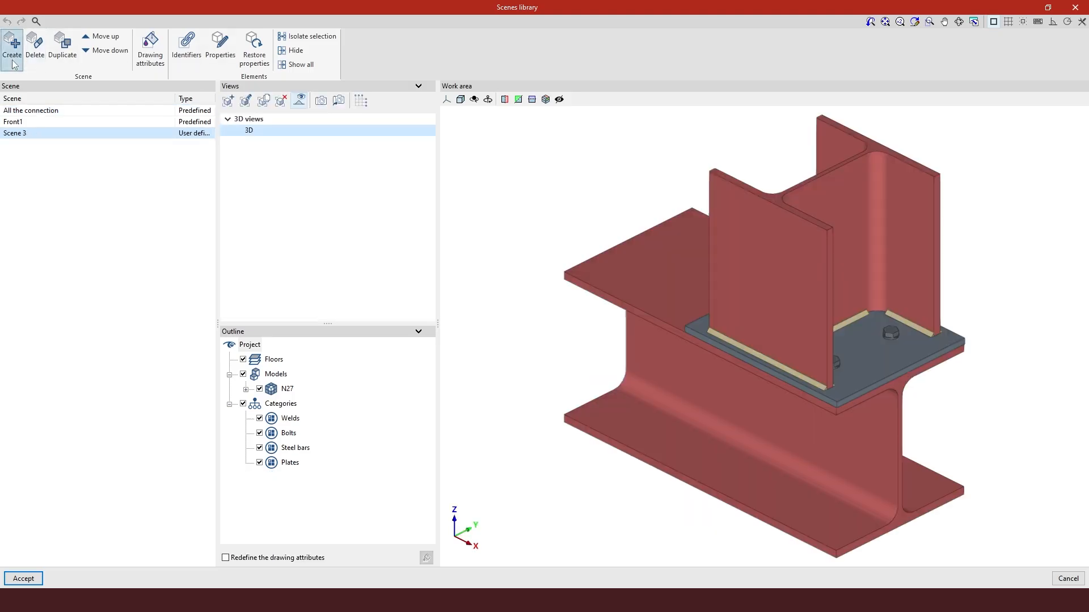
pyautogui.click(135, 131)
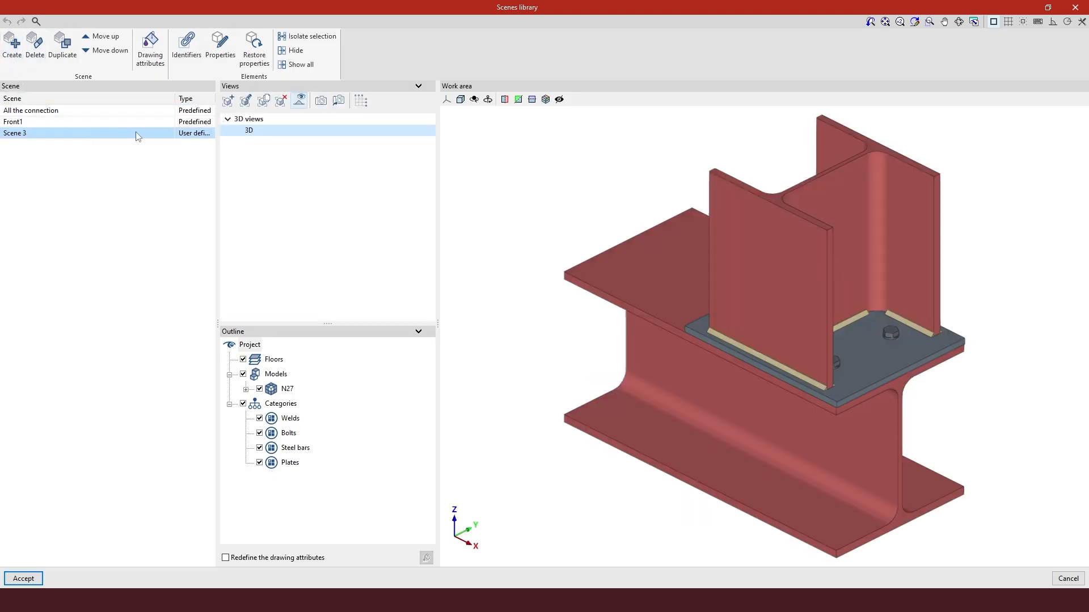
pyautogui.click(202, 135)
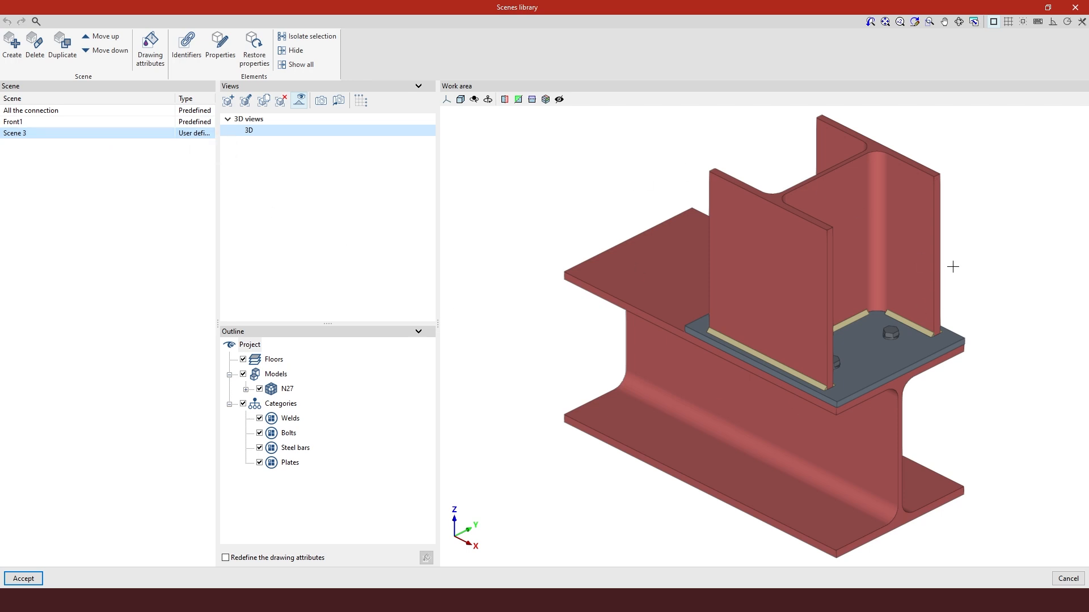
# Hide the upper column and the Welds category in the new scene, and accept the scenes library
pyautogui.keyDown('shift'); pyautogui.moveTo(945, 318); pyautogui.dragTo(810, 319, button='middle'); pyautogui.keyUp('shift')
pyautogui.scroll(-1, 539, 258)
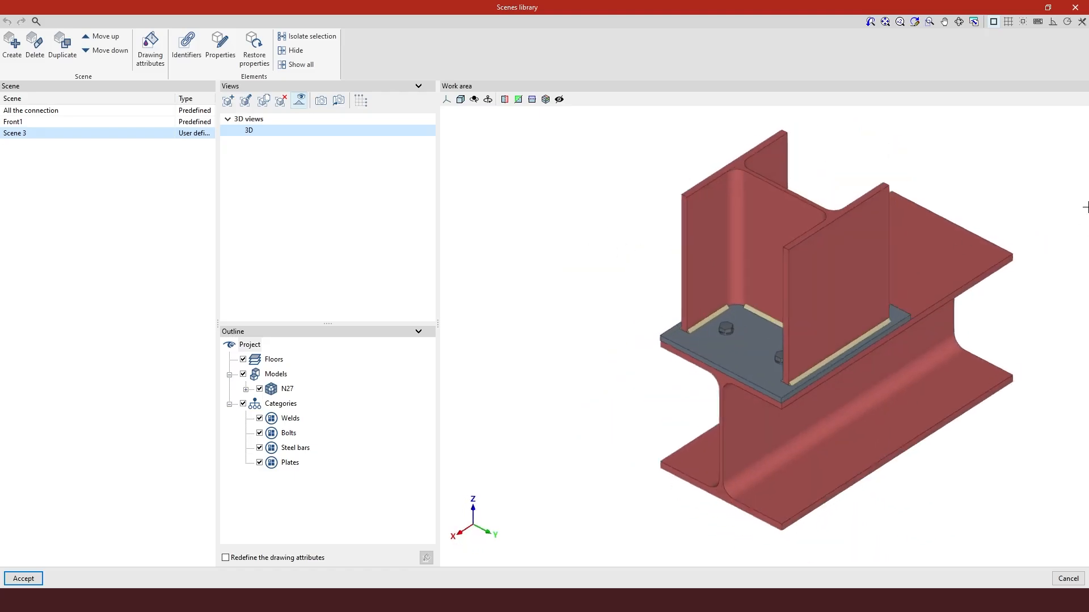
pyautogui.scroll(1, 1080, 210)
pyautogui.click(299, 51)
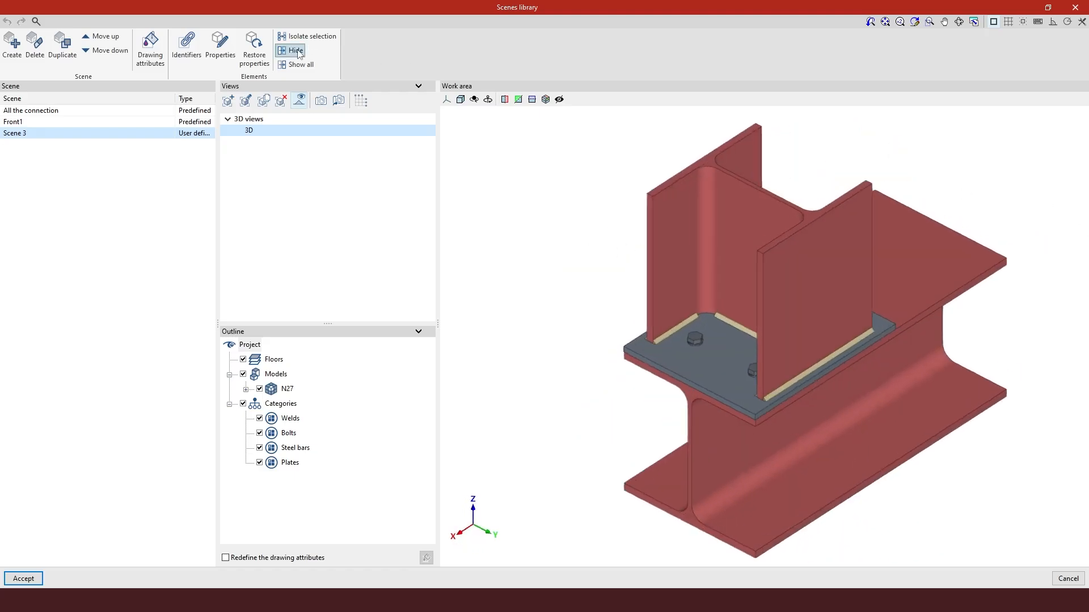
pyautogui.click(773, 275)
pyautogui.rightClick(773, 272)
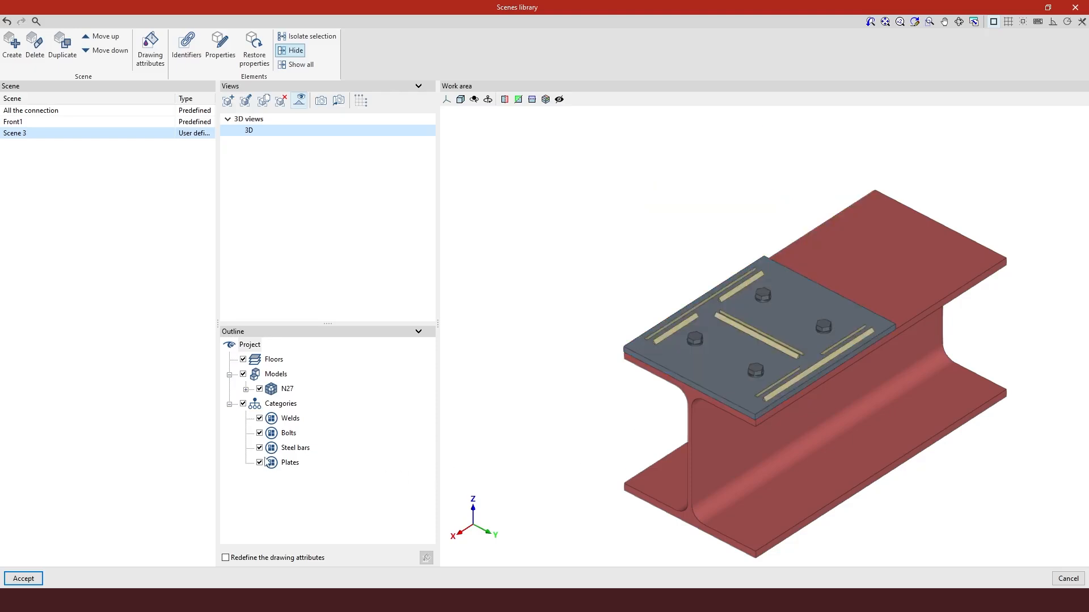
pyautogui.click(259, 419)
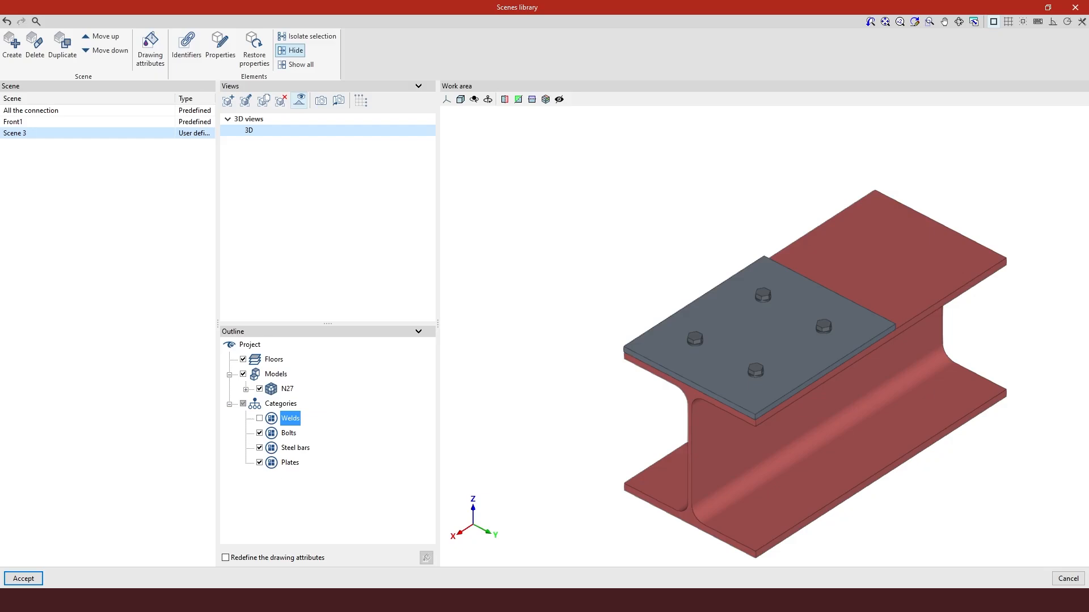
pyautogui.click(295, 50)
pyautogui.click(23, 578)
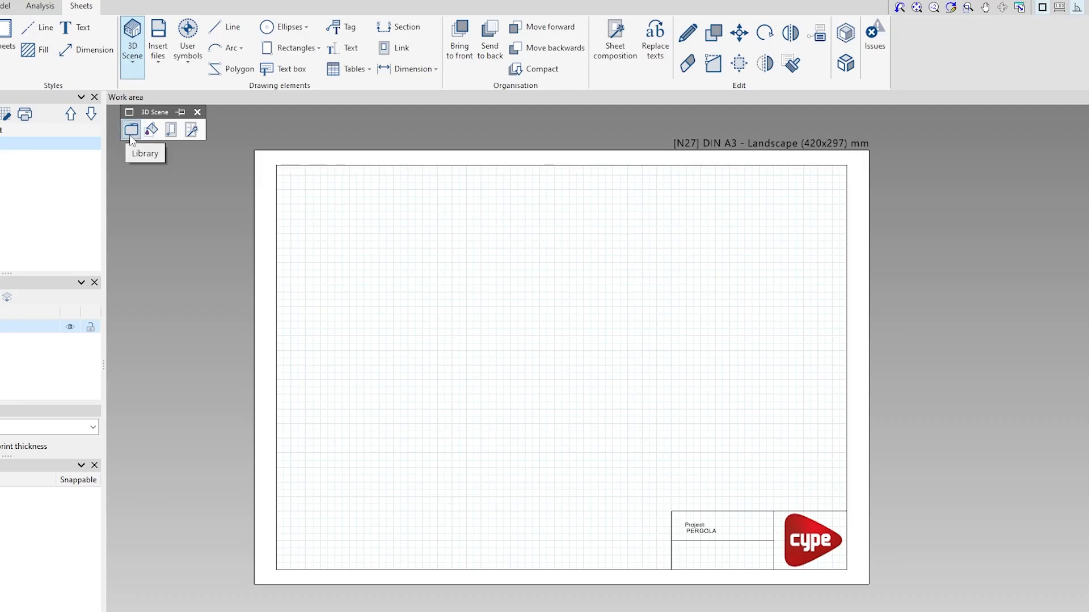
# Insert all five predefined views as monochrome images, with scale divider 5 for Front1 and 10 for the other views
pyautogui.click(194, 131)
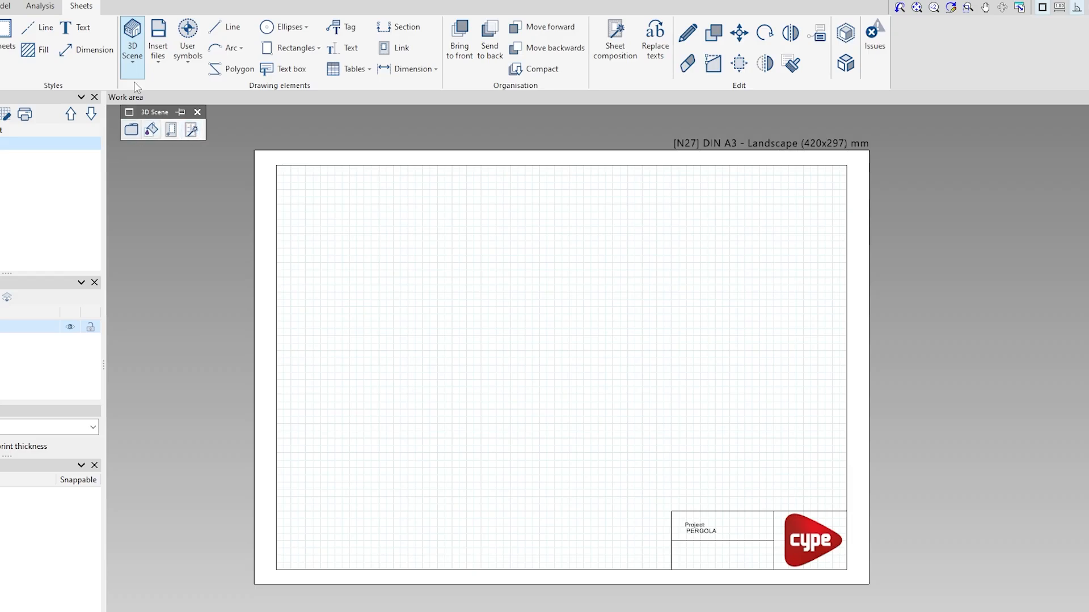
pyautogui.click(194, 131)
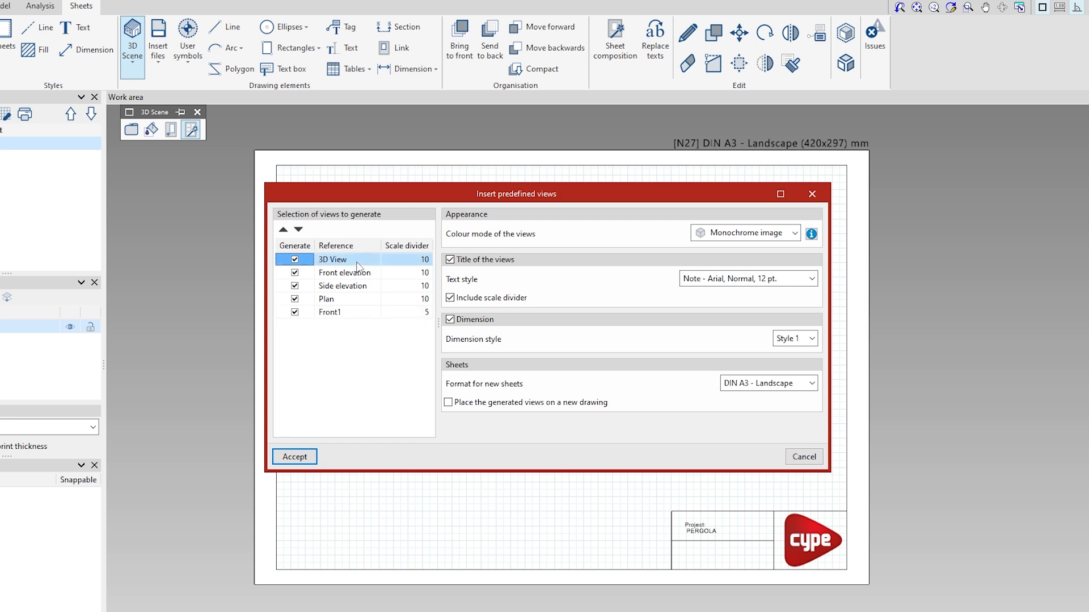
pyautogui.click(295, 457)
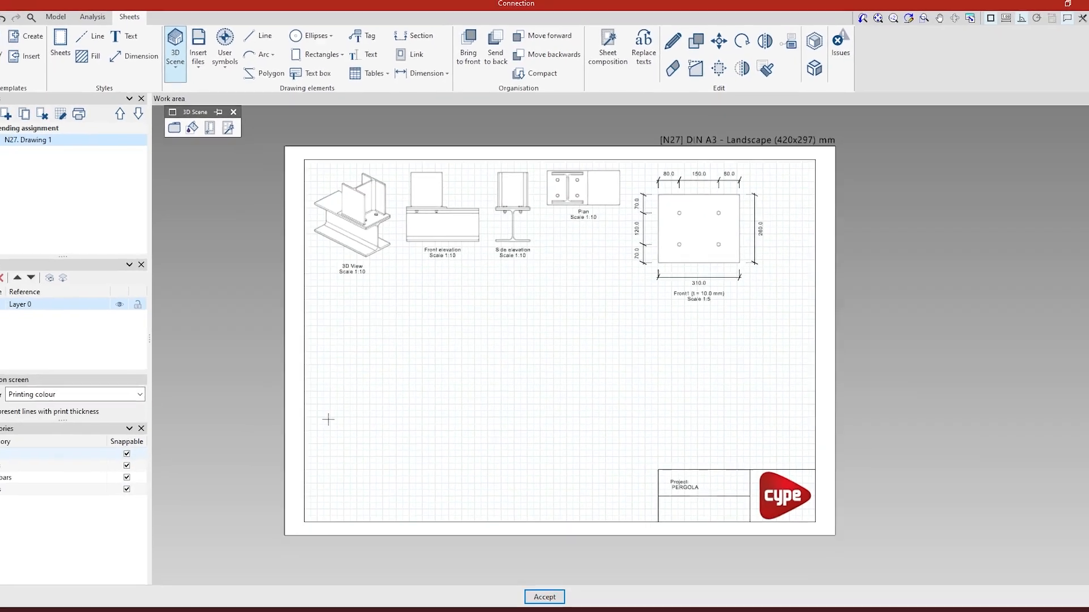
# Examine the inserted views, their titles and scales, the Front1 dimensions and their arrangement on the sheet
pyautogui.scroll(2, 331, 138)
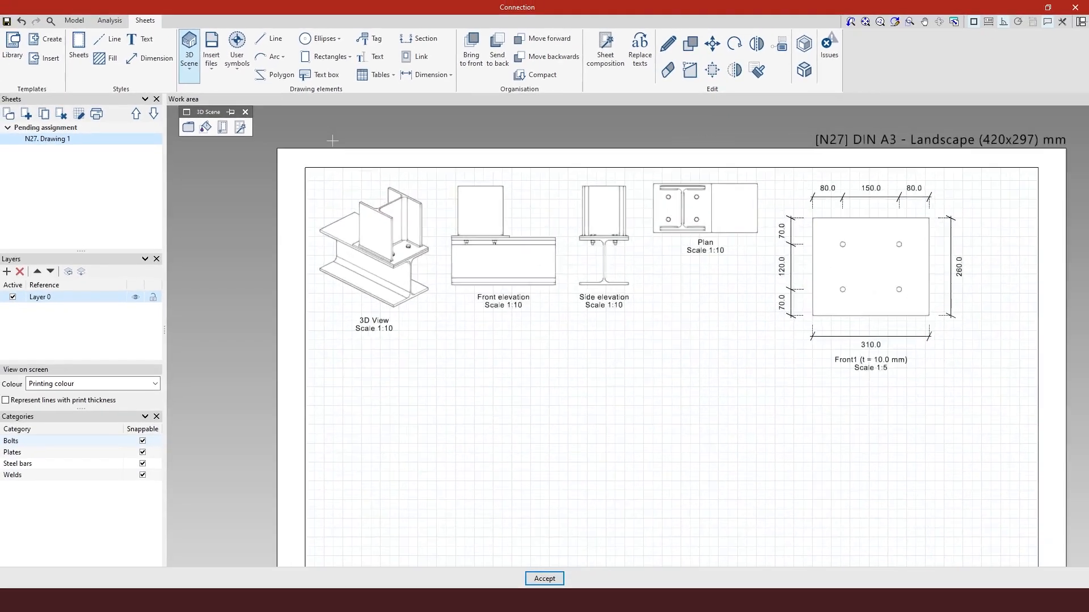
pyautogui.scroll(-2, 438, 157)
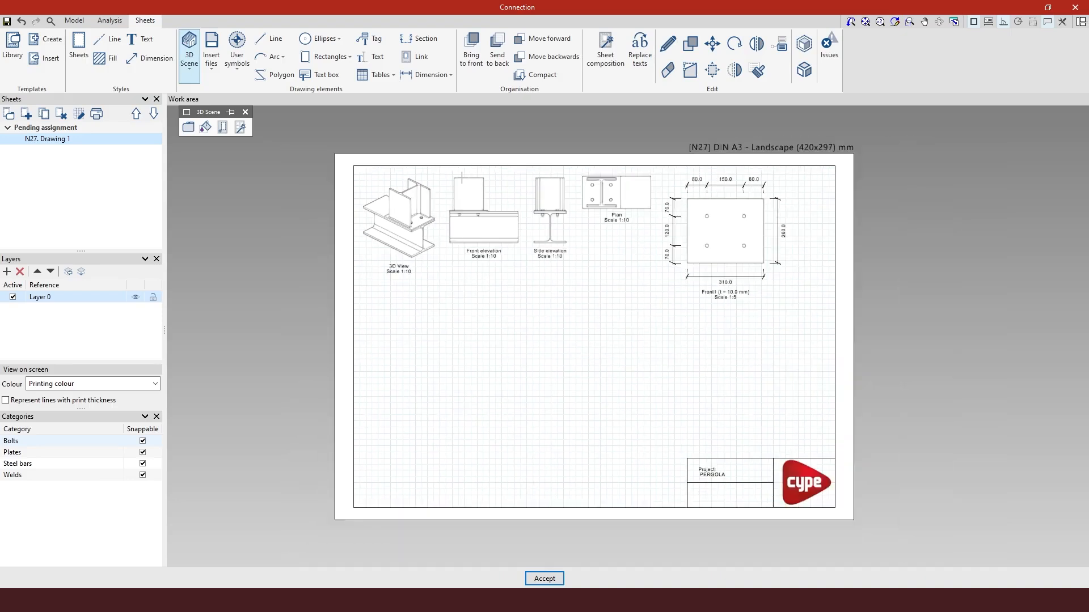
pyautogui.scroll(2, 482, 196)
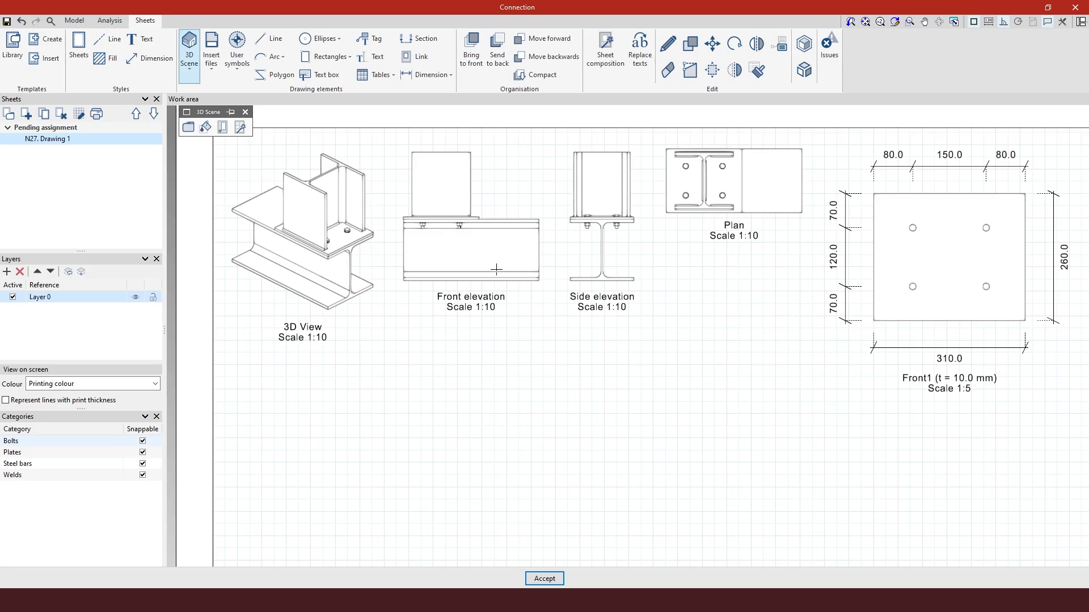
pyautogui.scroll(-1, 492, 217)
pyautogui.scroll(-1, 548, 214)
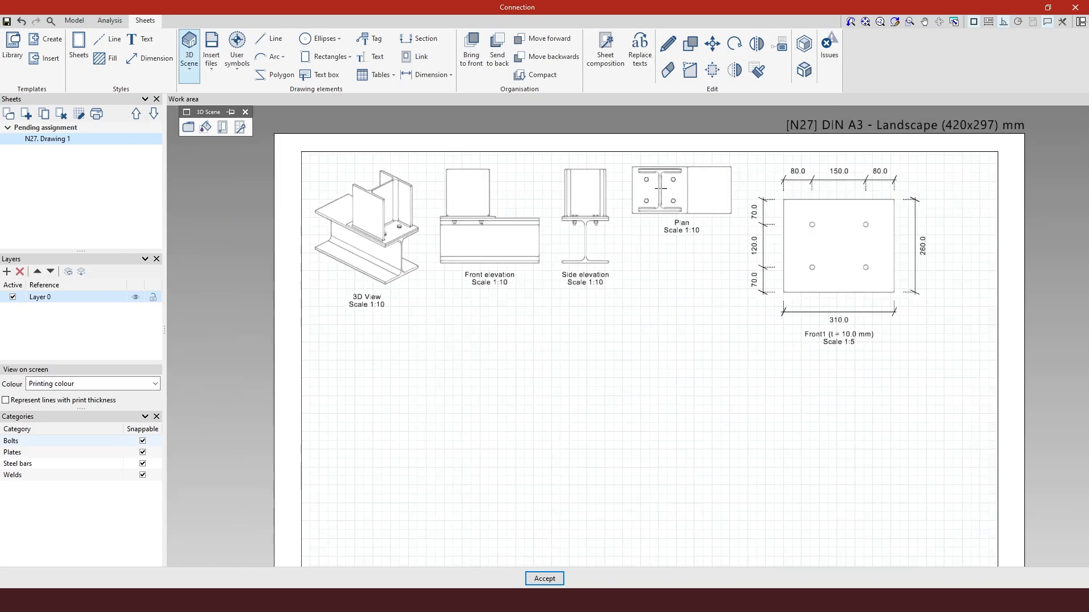
pyautogui.scroll(-2, 794, 159)
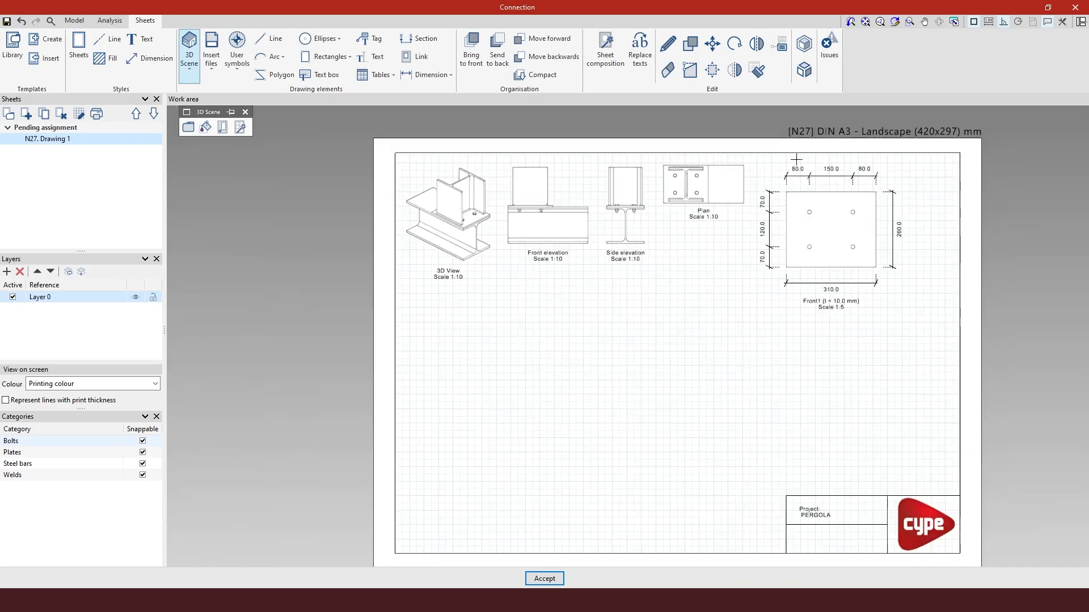
pyautogui.scroll(1, 987, 320)
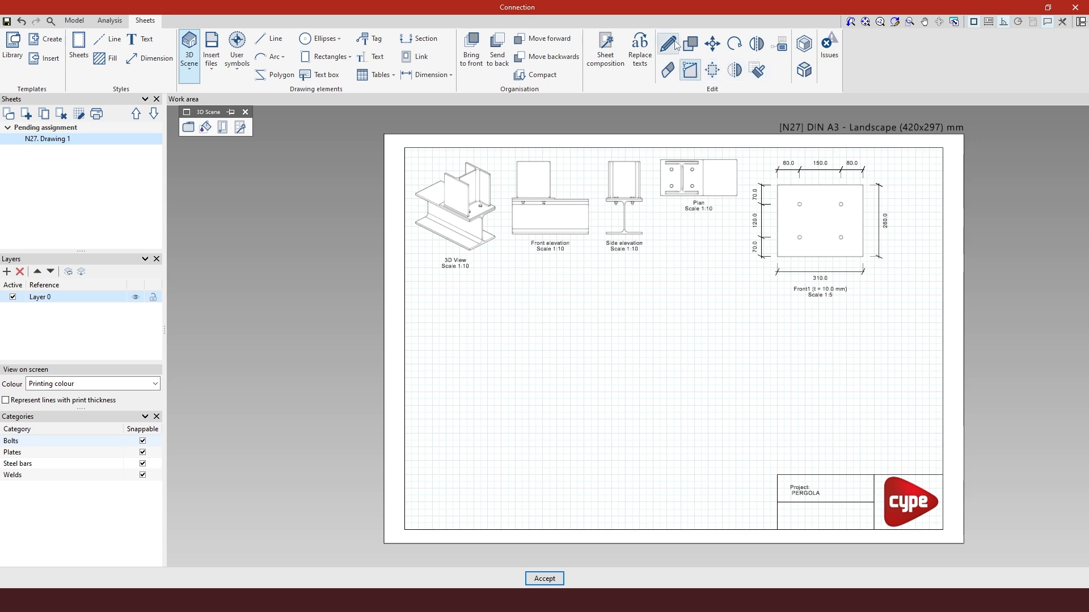
# Delete all the generated views from the sheet while keeping the title block
pyautogui.click(668, 70)
pyautogui.click(907, 376)
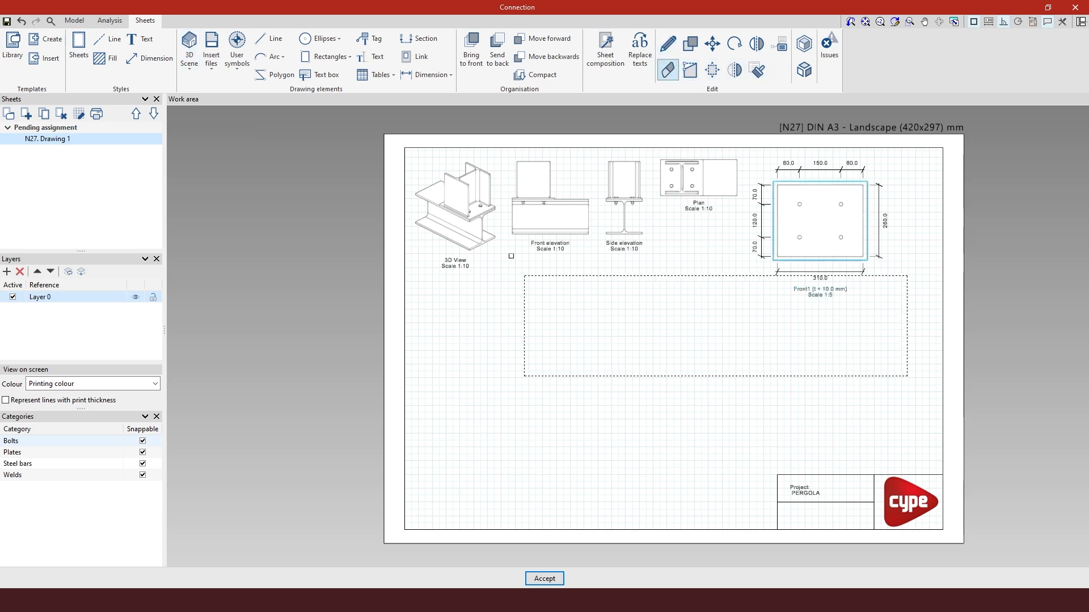
pyautogui.click(409, 158)
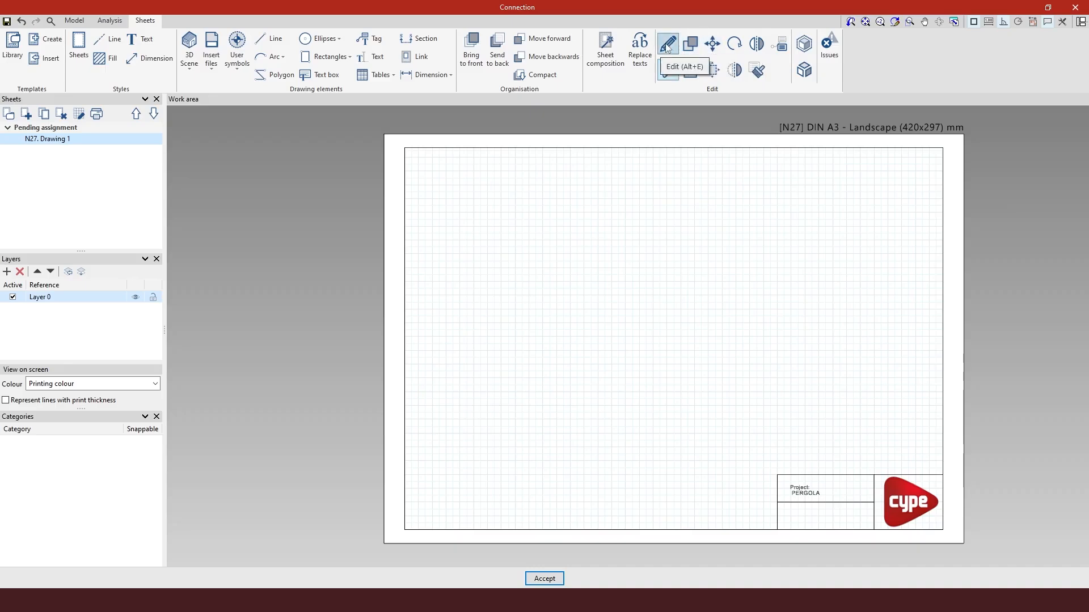
# Insert all five predefined views, setting the scale divider to 5 for 3D View, Front elevation, Side elevation and Plan
pyautogui.click(193, 76)
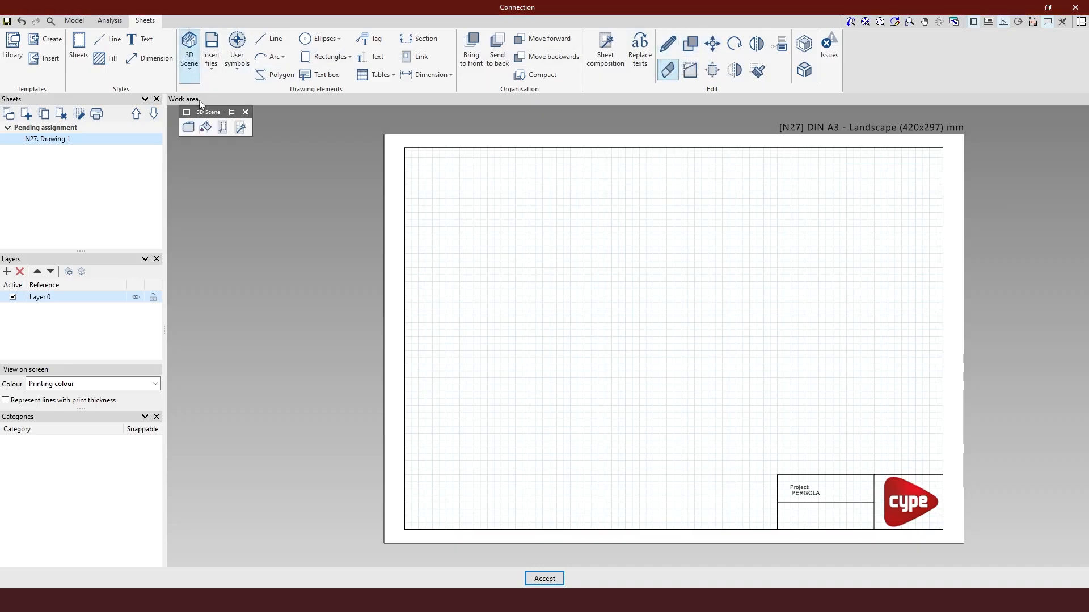
pyautogui.click(239, 129)
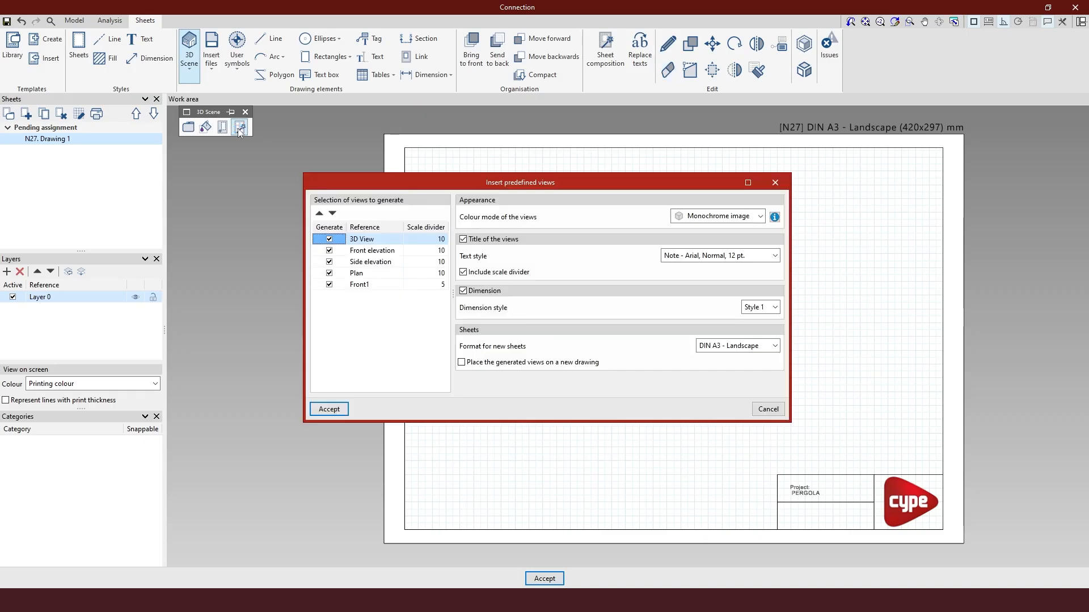
pyautogui.click(430, 240)
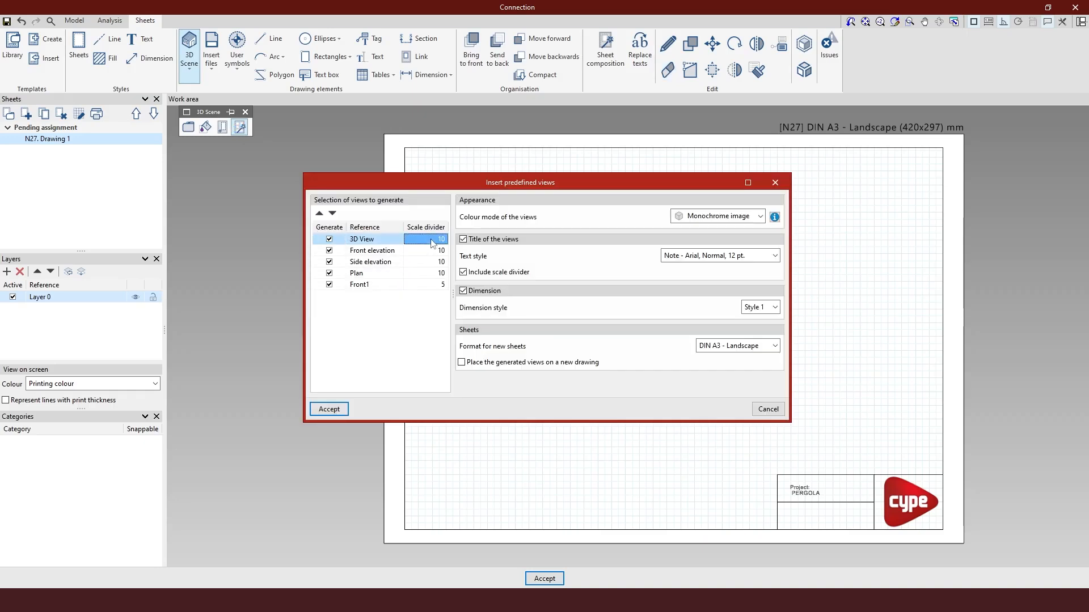
pyautogui.write('5')
pyautogui.press('Return')
pyautogui.write('5')
pyautogui.press('Return')
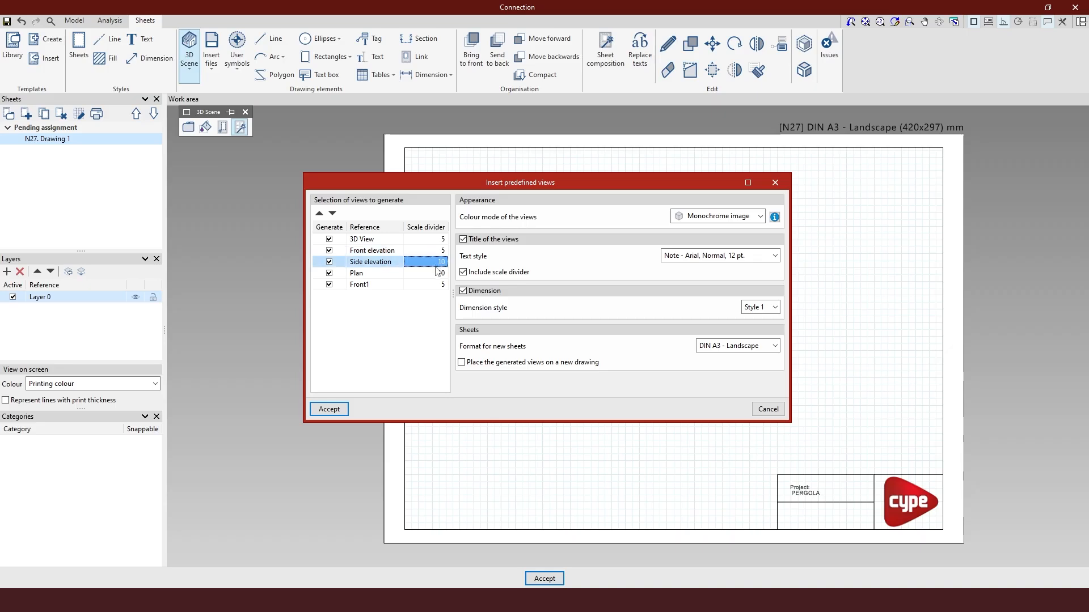
pyautogui.write('5')
pyautogui.press('Return')
pyautogui.write('5')
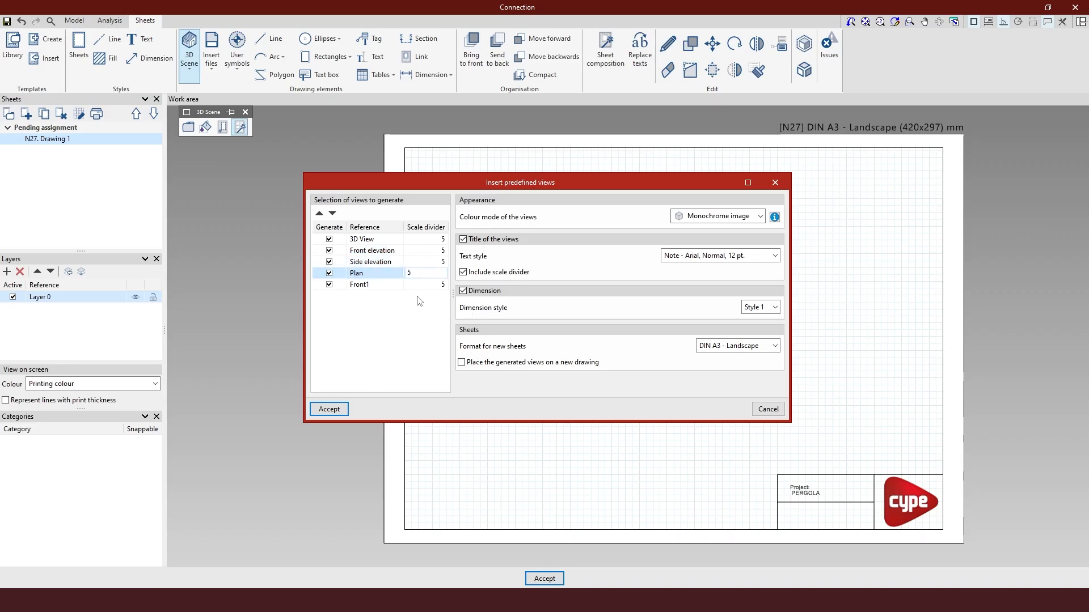
pyautogui.press('Return')
pyautogui.click(328, 408)
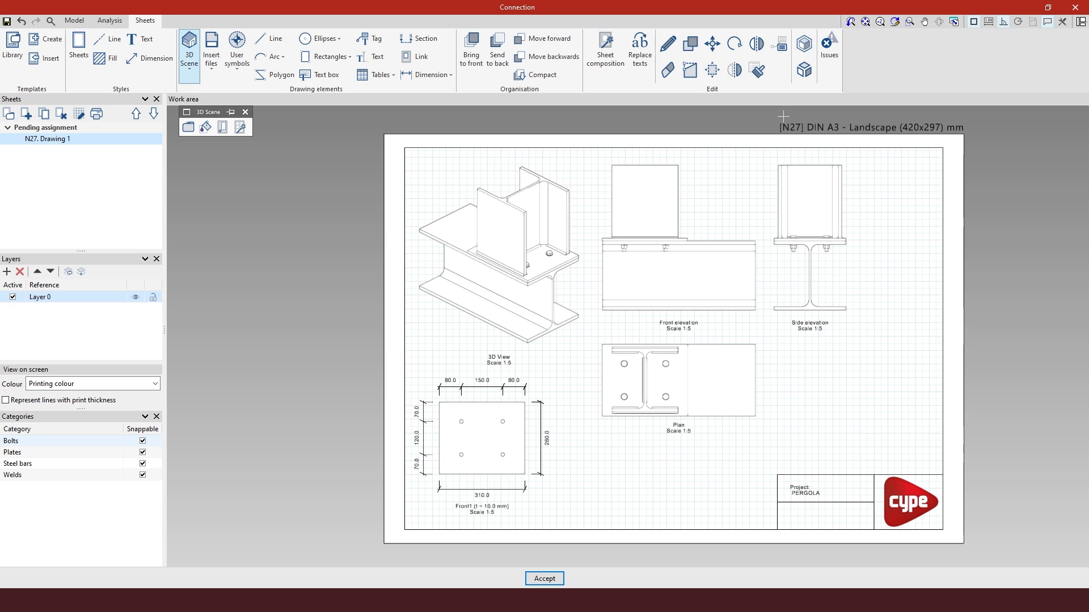
# Edit the 3D View on the sheet and set its mode to Normal image
pyautogui.scroll(1, 530, 162)
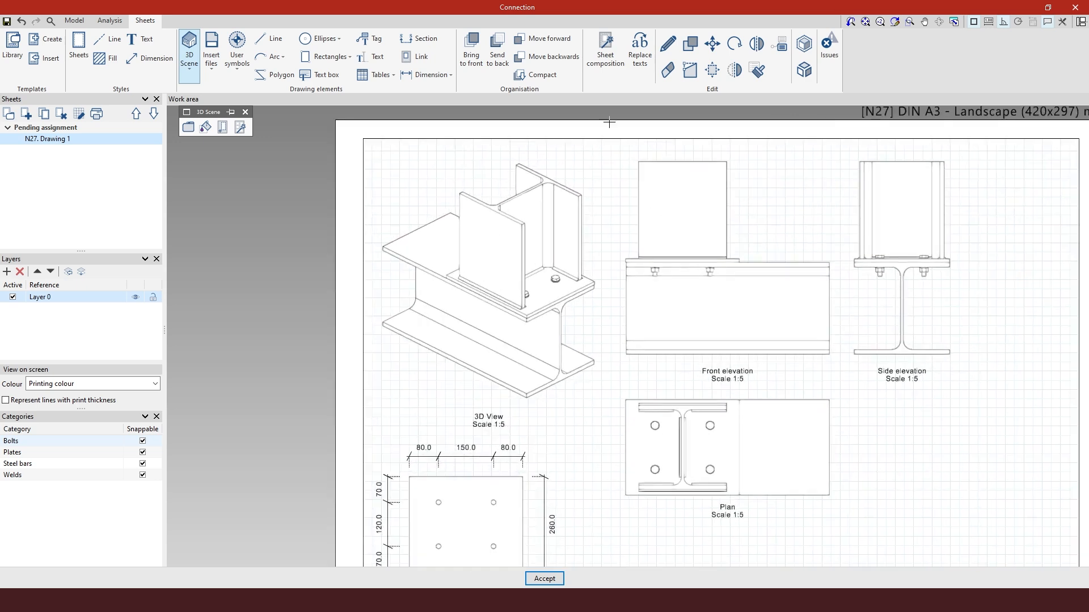
pyautogui.click(669, 47)
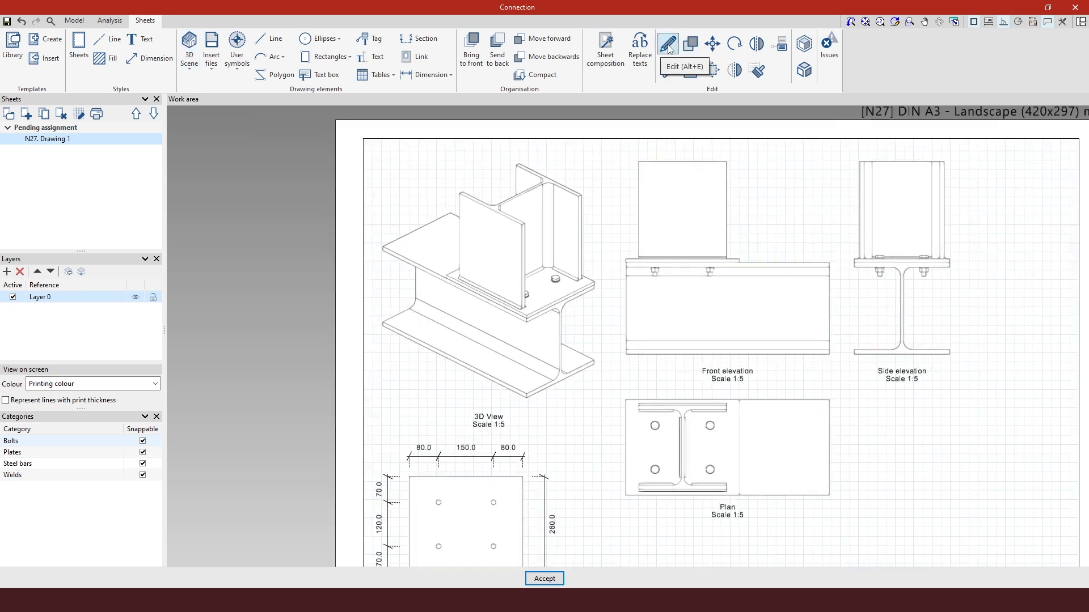
pyautogui.click(668, 48)
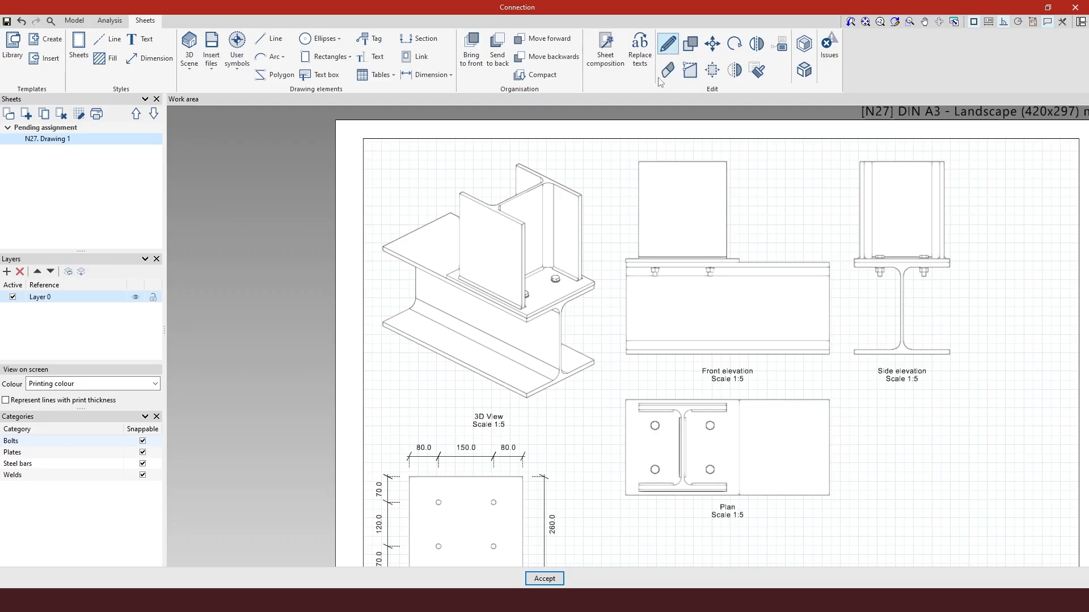
pyautogui.click(525, 264)
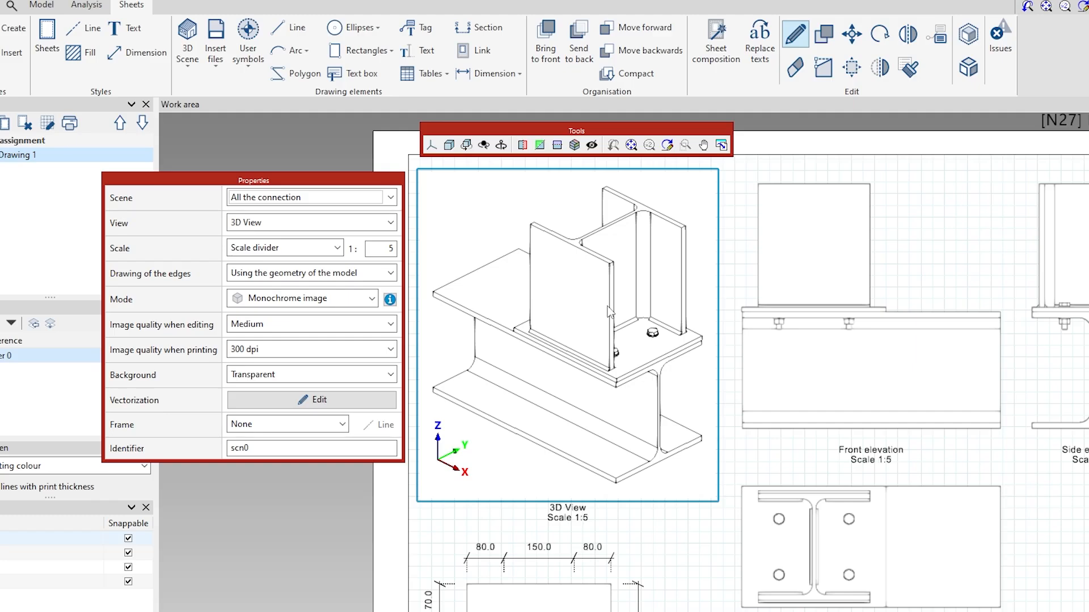
pyautogui.click(371, 299)
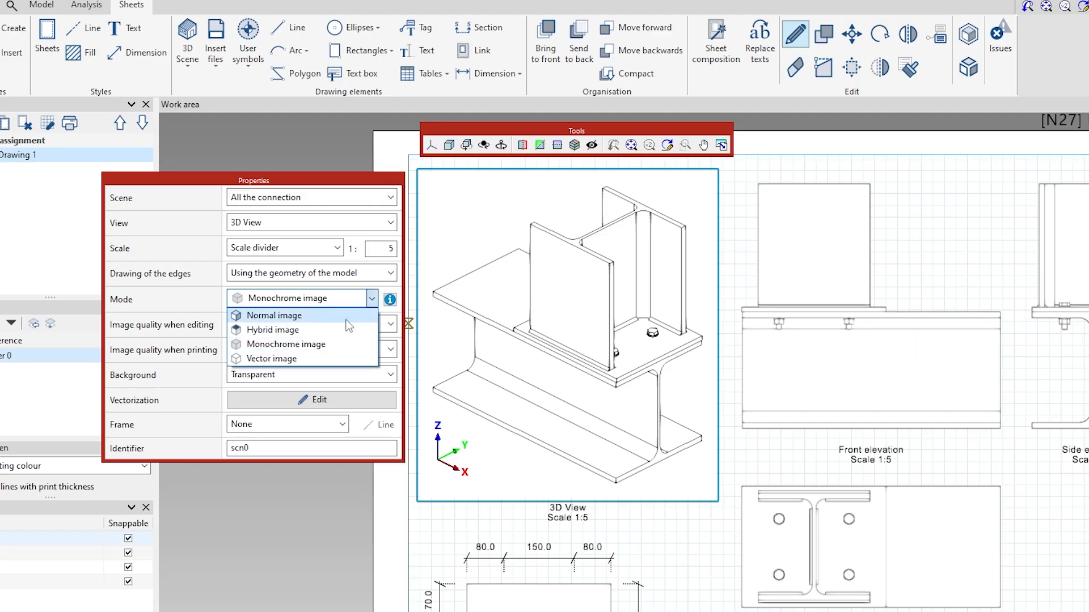
pyautogui.click(332, 315)
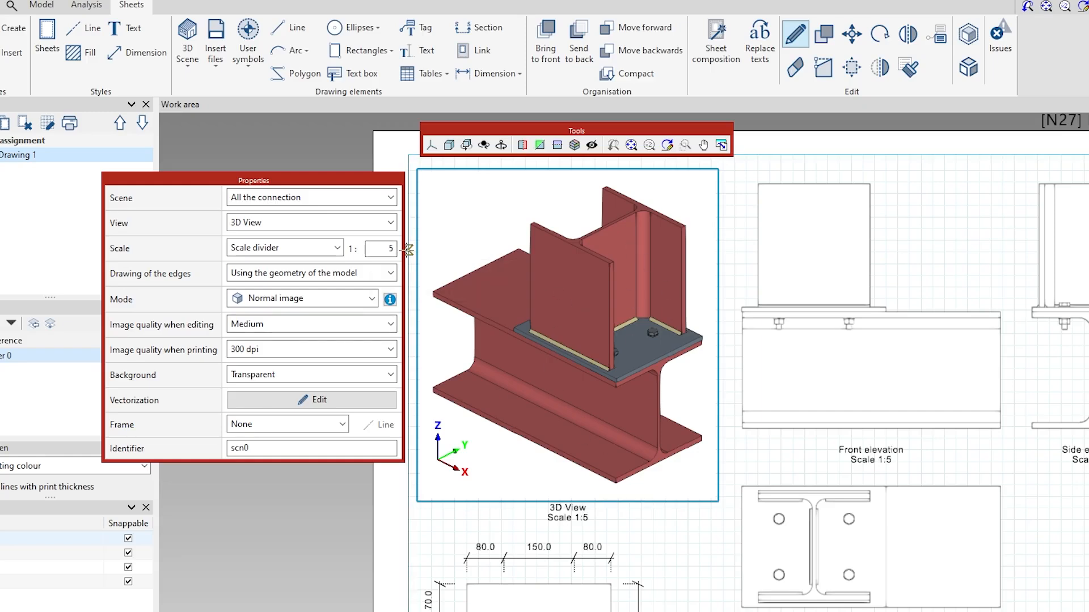
# Rotate the model inside the 3D View to a lower viewing angle and finish editing the view
pyautogui.moveTo(630, 368); pyautogui.dragTo(470, 346, button='middle')
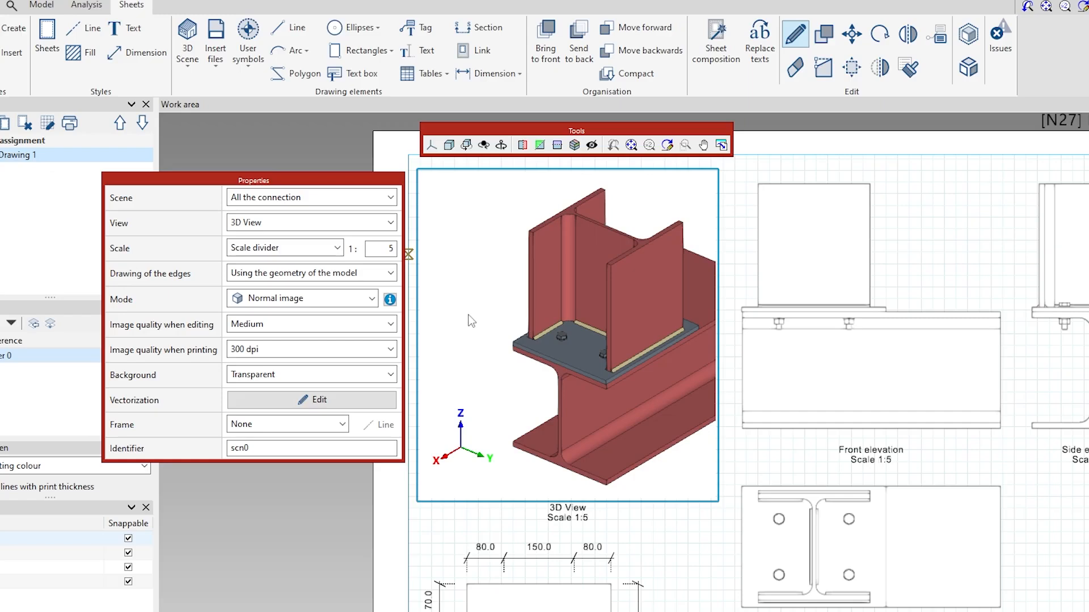
pyautogui.moveTo(535, 342); pyautogui.dragTo(596, 335, button='middle')
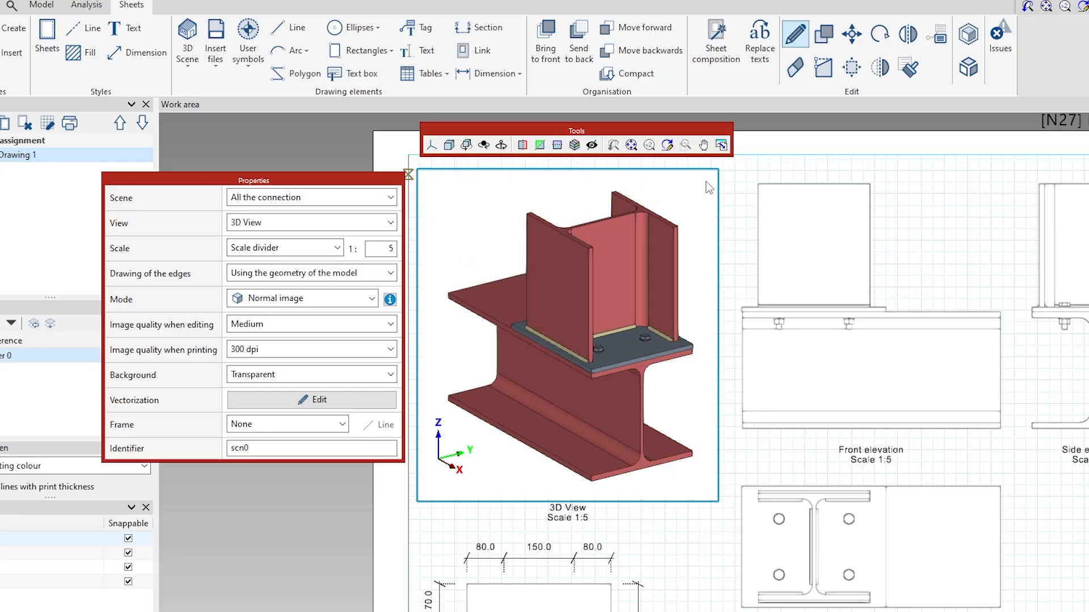
pyautogui.click(697, 552)
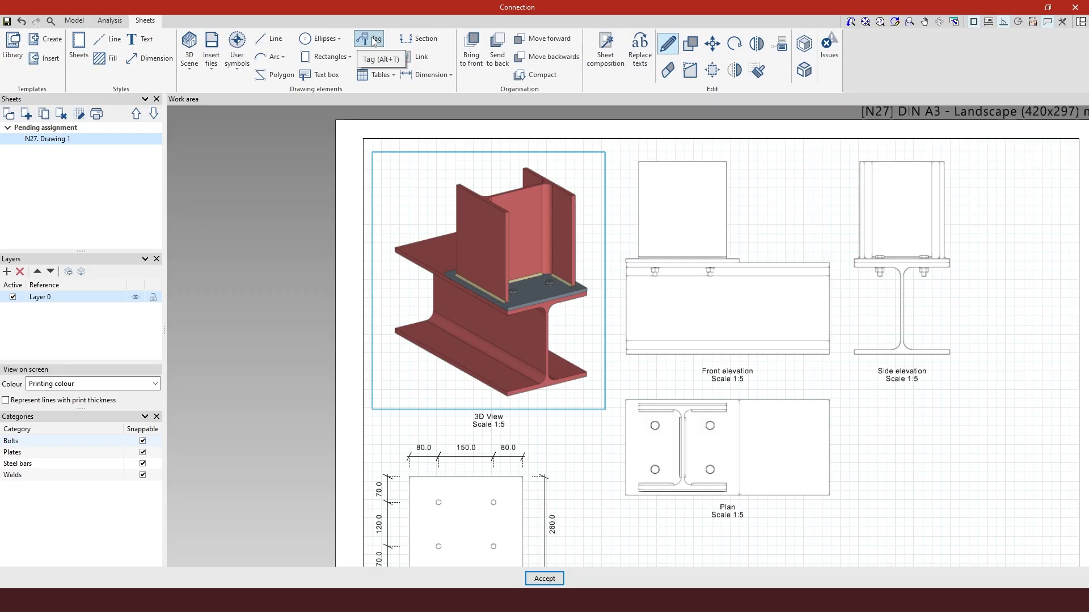
# Start the Tag command, dock its properties panel above the work area at a reduced height, and close the panel
pyautogui.click(373, 42)
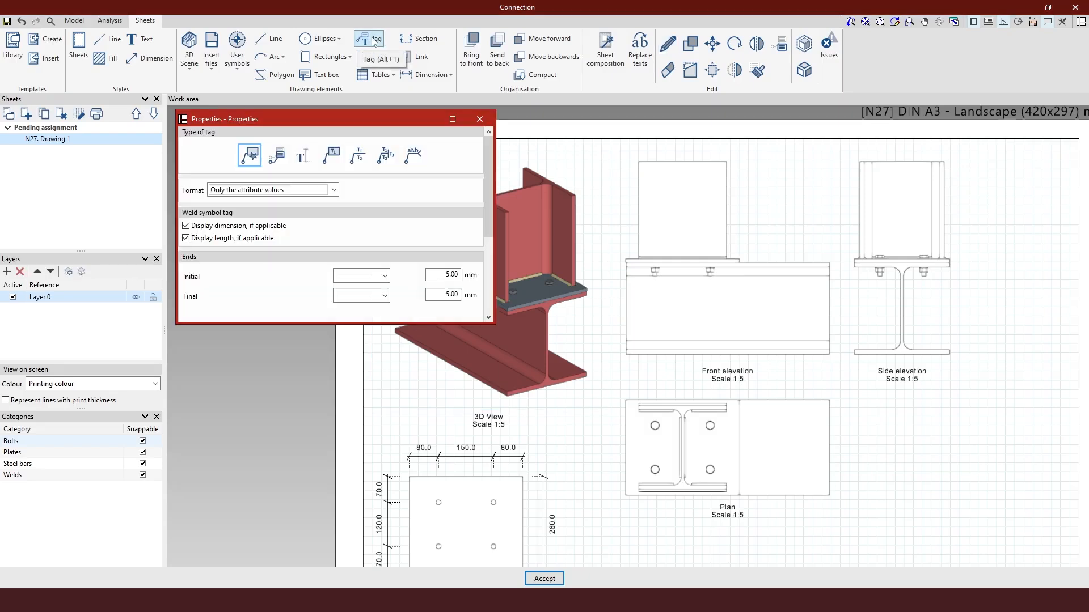
pyautogui.doubleClick(366, 123)
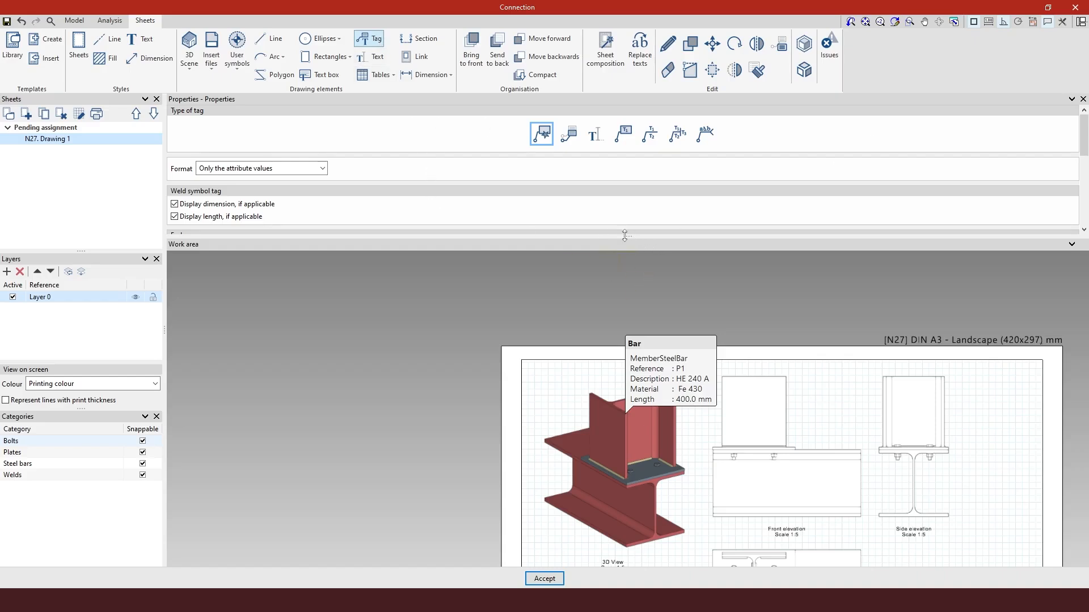
pyautogui.moveTo(626, 229); pyautogui.dragTo(626, 204)
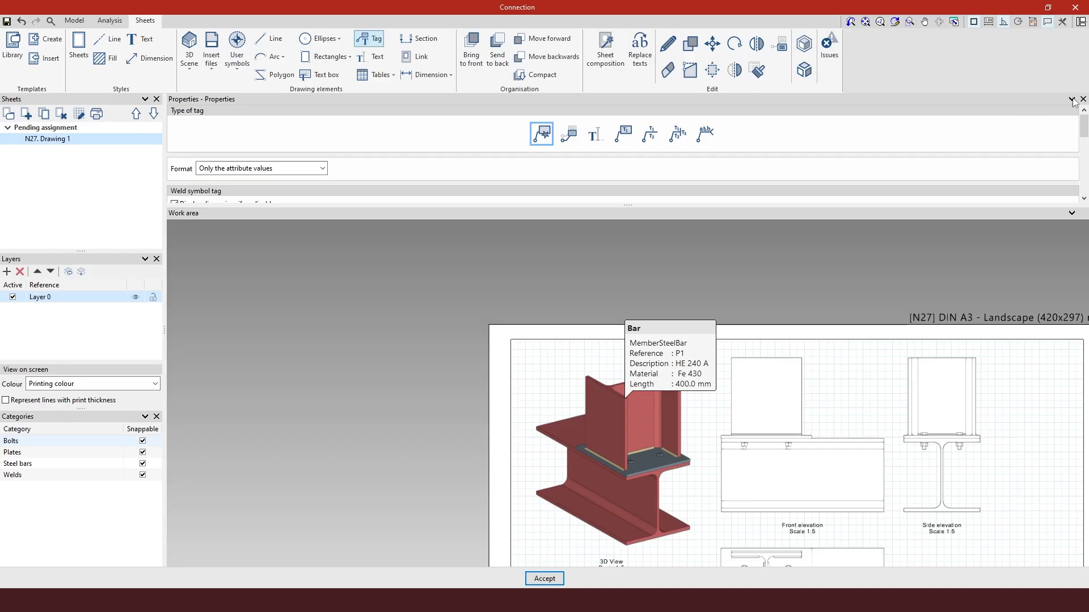
pyautogui.click(1082, 99)
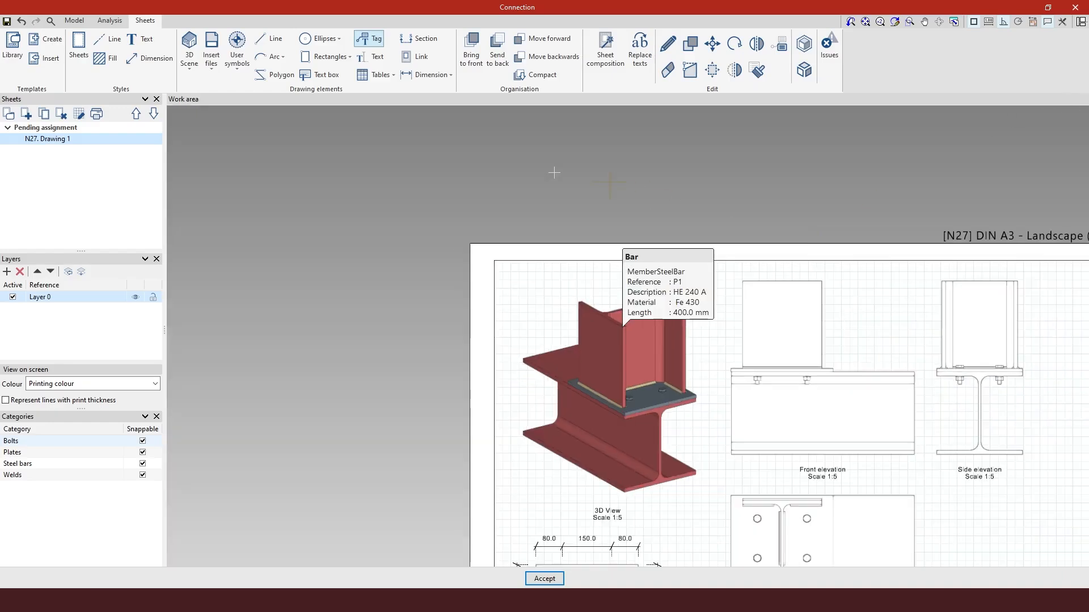
pyautogui.scroll(2, 837, 352)
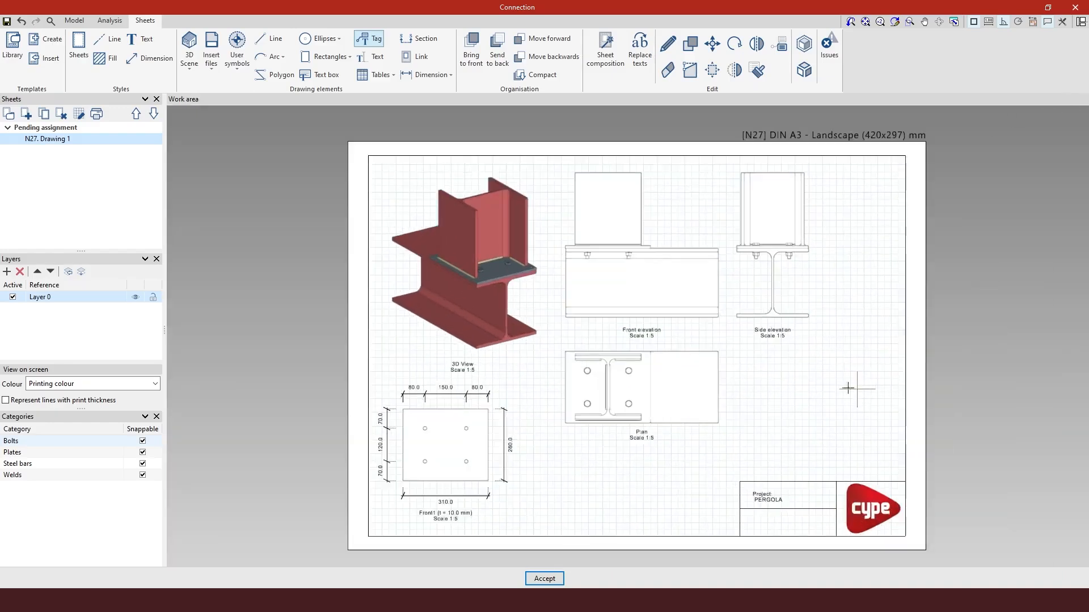
# Tag the HE 240 A column in the 3D View with its reference and profile, placing the text above the model
pyautogui.click(366, 40)
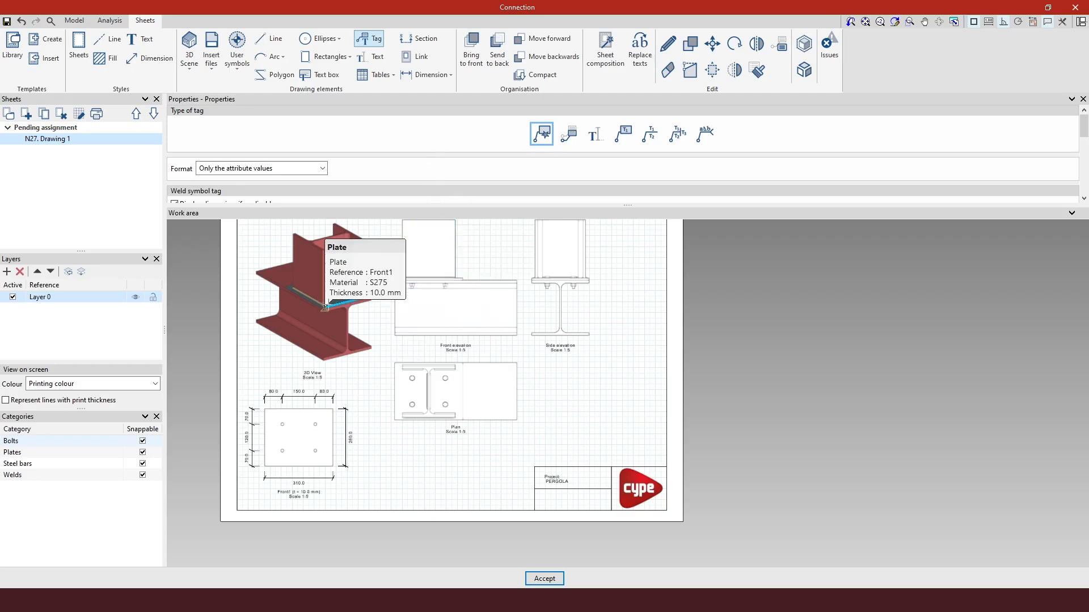
pyautogui.scroll(-3, 411, 336)
pyautogui.scroll(1, 341, 275)
pyautogui.scroll(4, 340, 278)
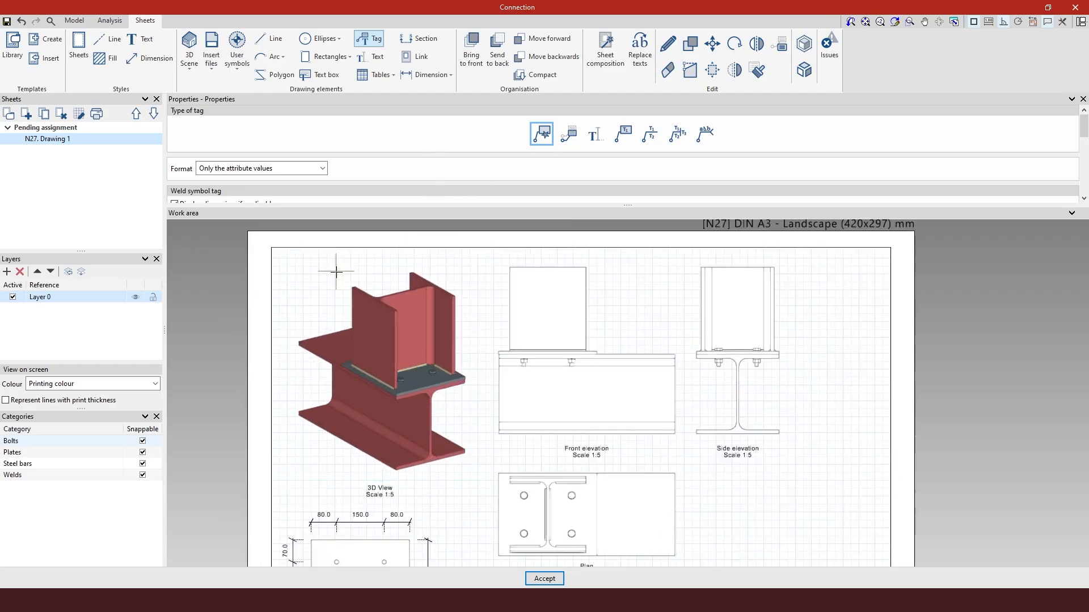
pyautogui.click(427, 352)
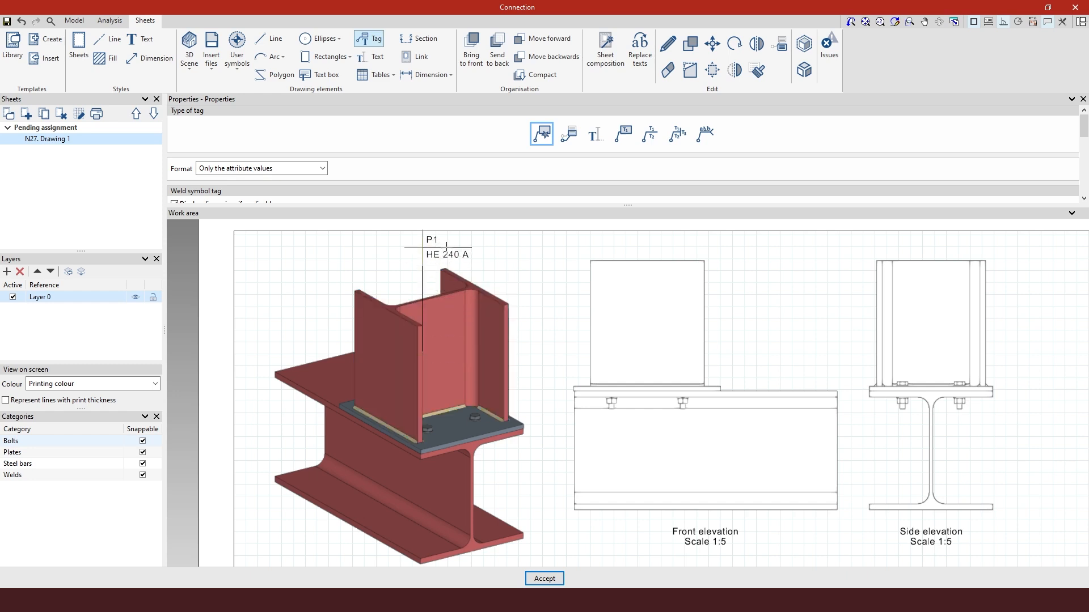
pyautogui.click(446, 247)
# Open the column tag for editing and examine the variables available for its text, without changing the tag
pyautogui.click(668, 44)
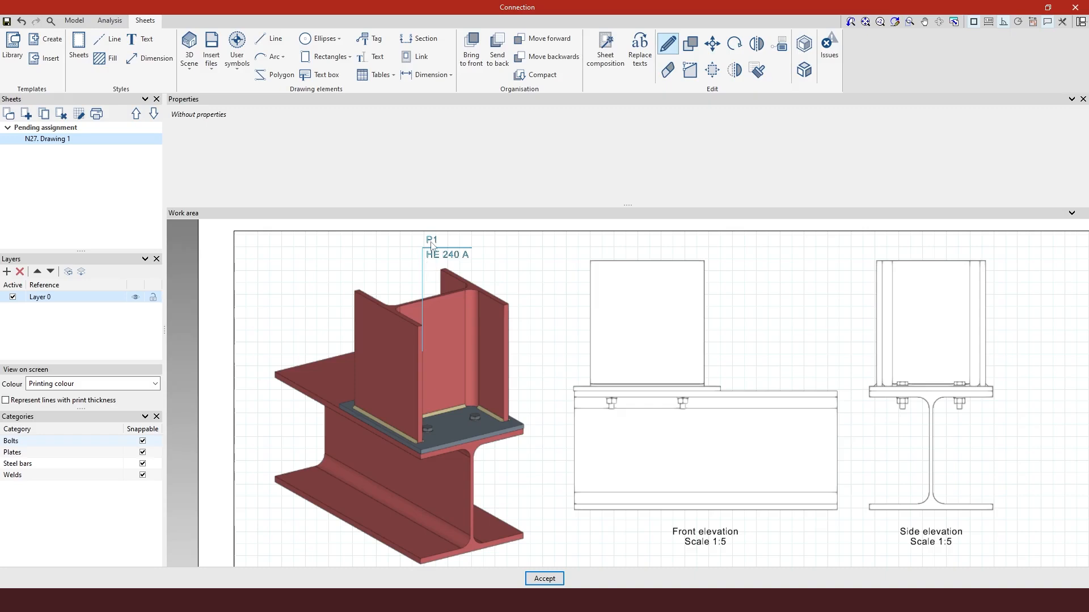
pyautogui.click(432, 245)
pyautogui.click(447, 119)
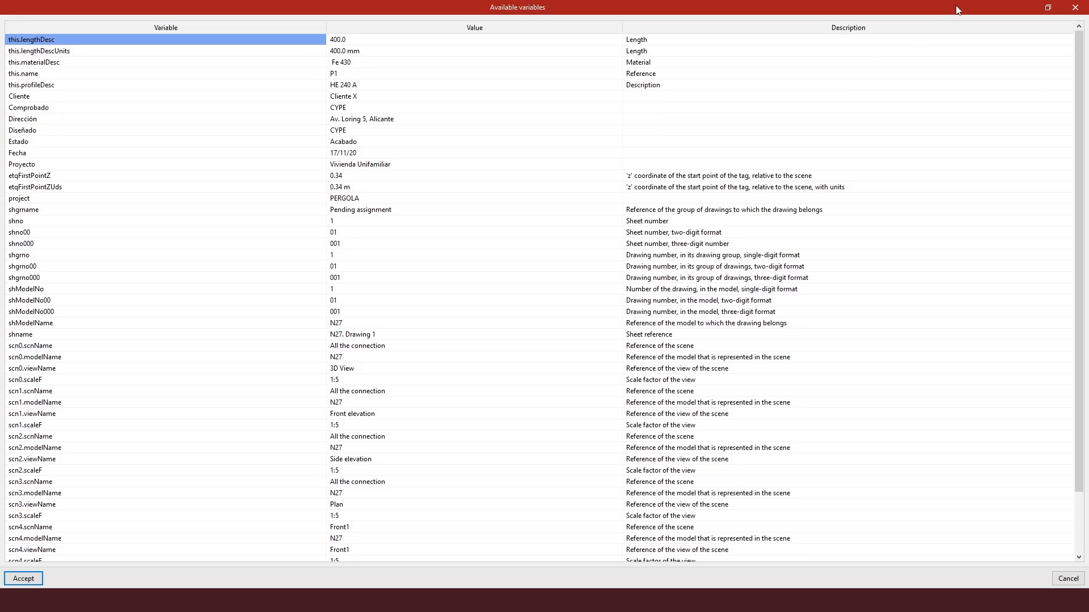
pyautogui.click(1075, 7)
pyautogui.click(735, 56)
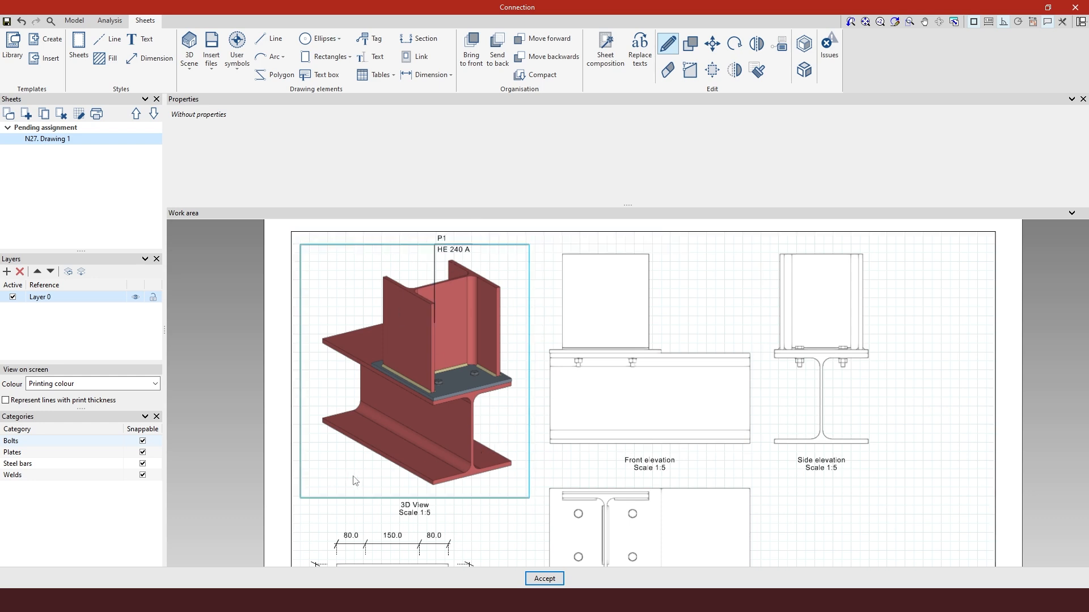
# Tag the column-to-plate weld in the 3D View, turning off orthogonal tracing and placing the symbol diagonally below the beam's lower left side
pyautogui.click(370, 39)
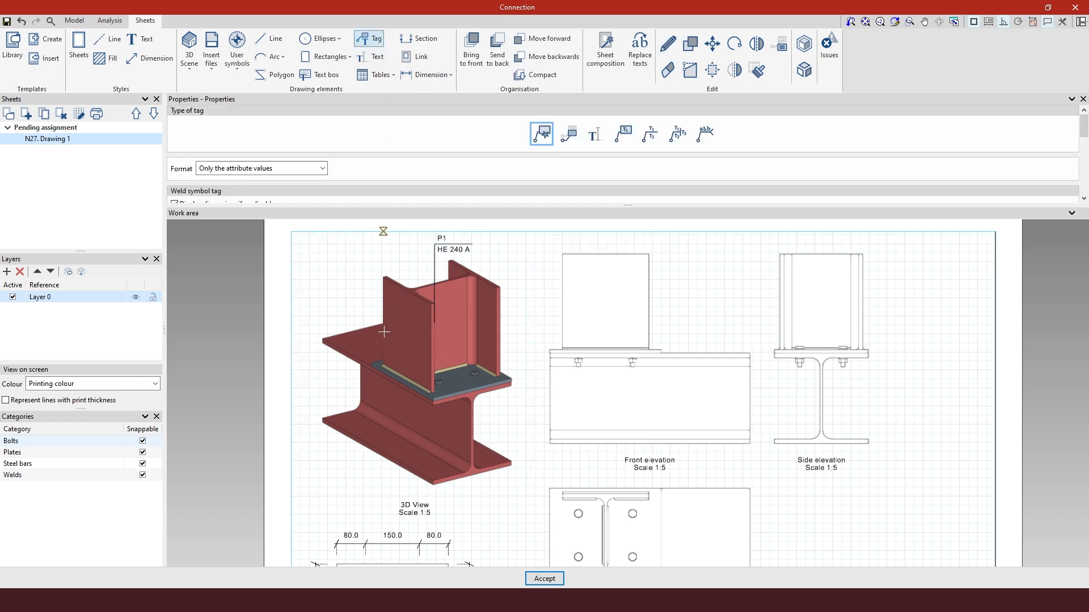
pyautogui.click(425, 391)
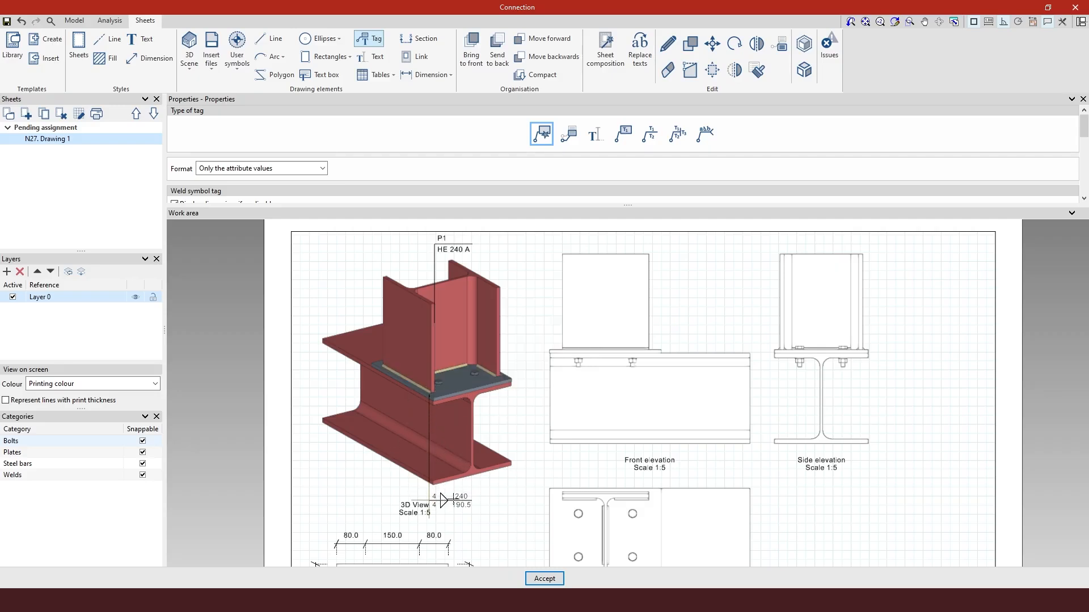
pyautogui.click(444, 226)
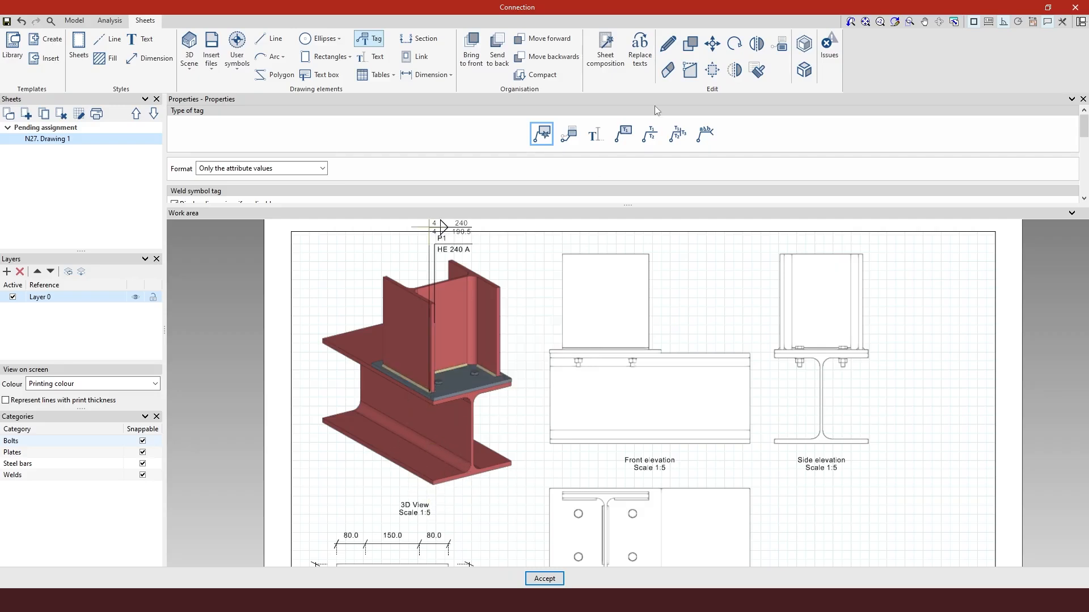
pyautogui.click(1003, 23)
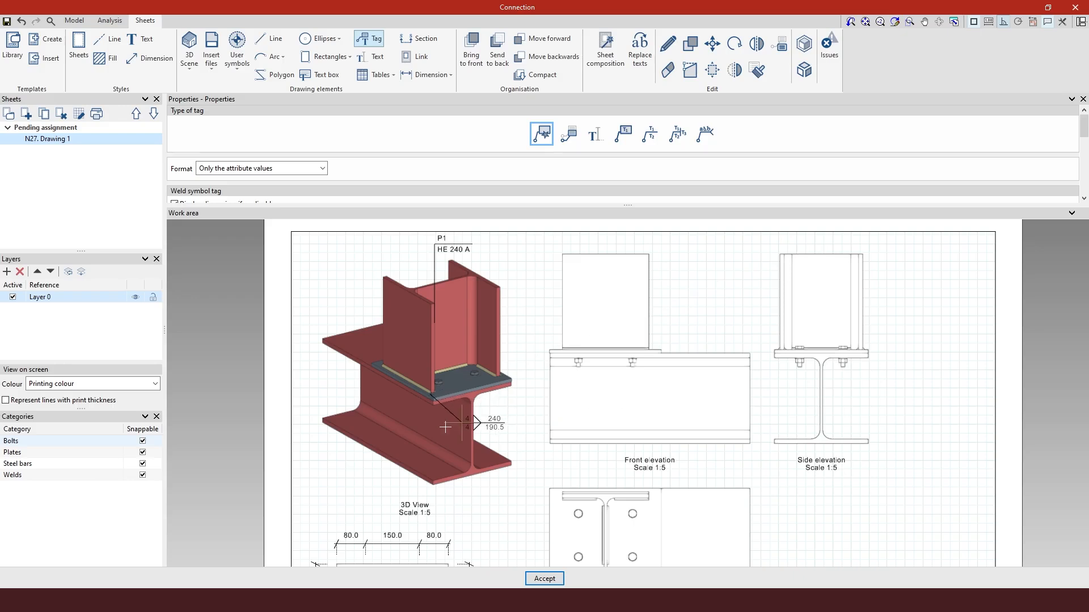
pyautogui.click(359, 475)
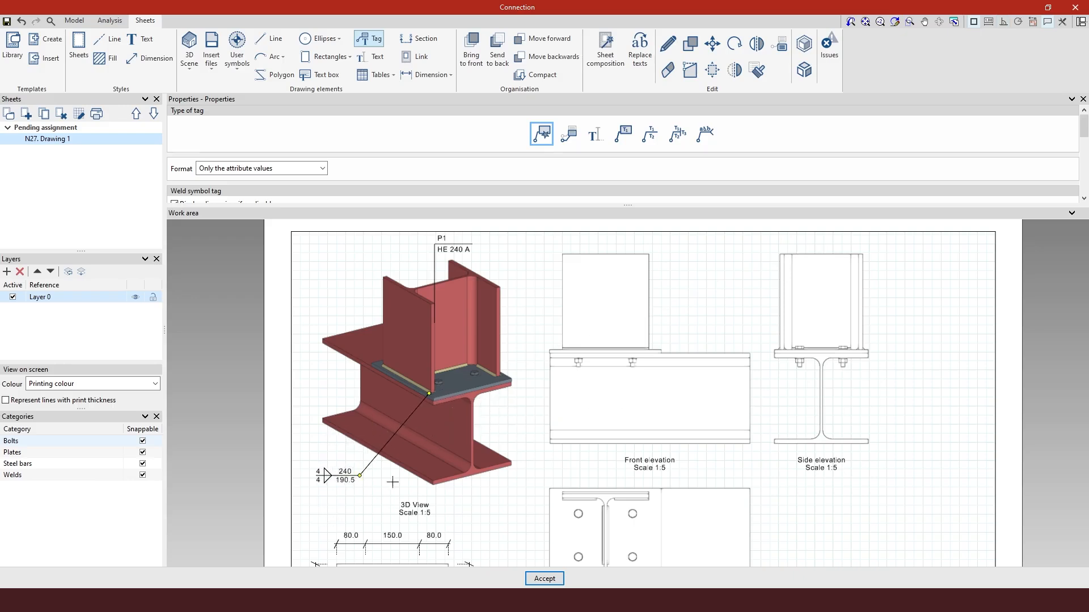
# Tag a bolt on the plate in the 3D View, placing its text at the upper left of the model beside the column tag
pyautogui.scroll(1, 506, 399)
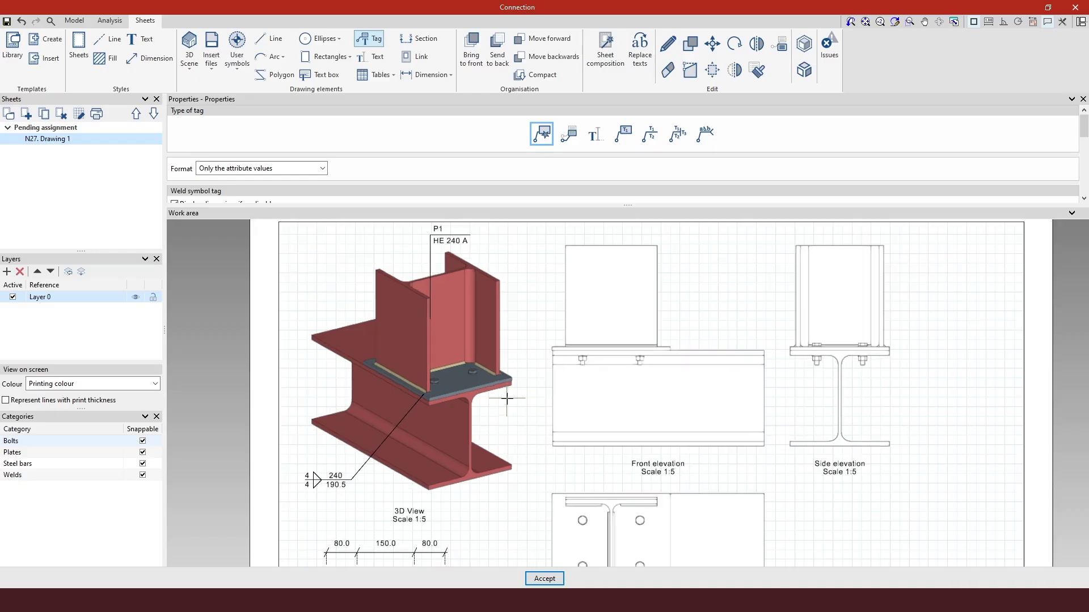
pyautogui.scroll(1, 506, 399)
pyautogui.click(478, 368)
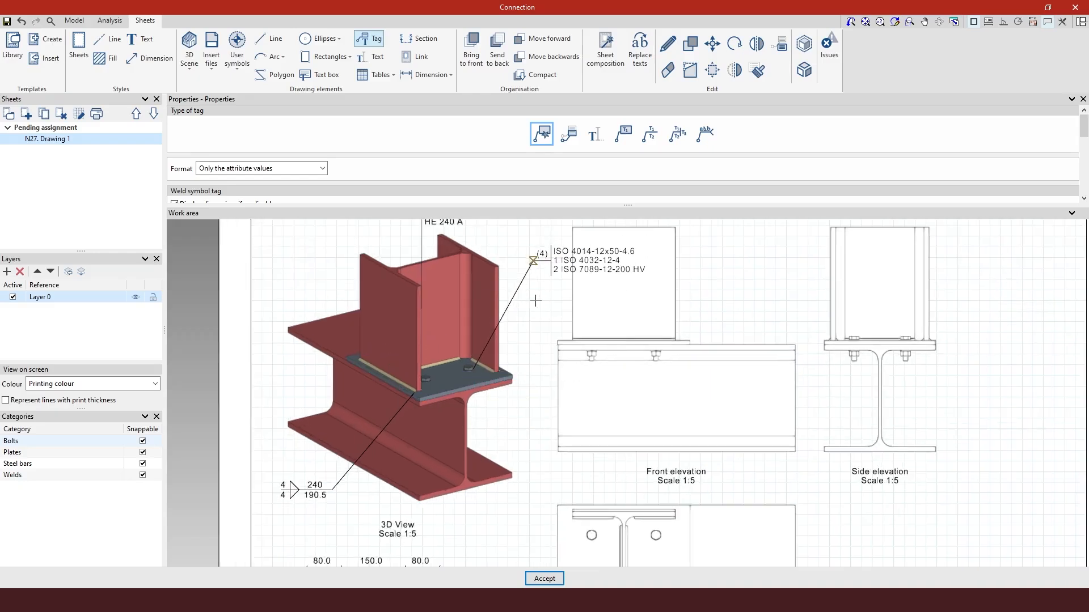
pyautogui.scroll(-2, 525, 267)
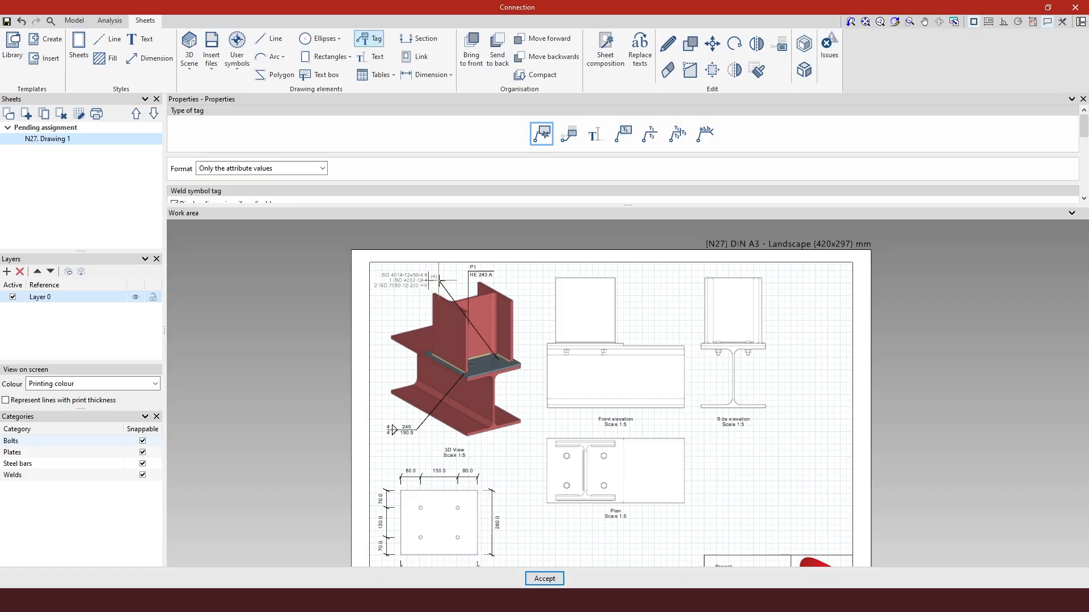
pyautogui.scroll(-2, 440, 278)
pyautogui.click(448, 288)
pyautogui.scroll(2, 527, 361)
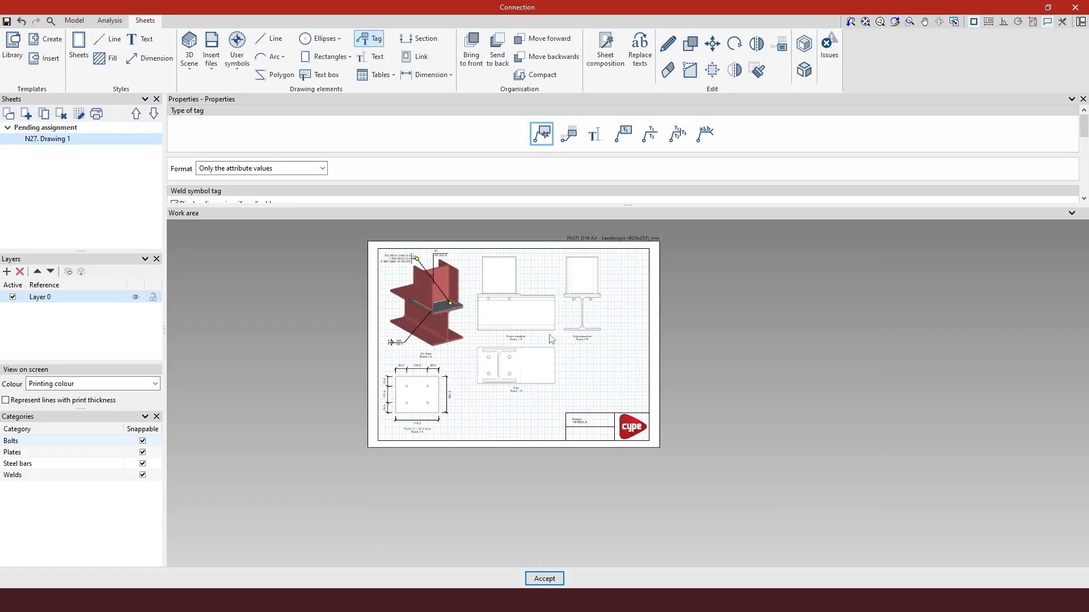
# Move the Front elevation, Side elevation and Plan views together horizontally to the right, away from the 3D View
pyautogui.click(714, 45)
pyautogui.moveTo(630, 392); pyautogui.dragTo(471, 255)
pyautogui.rightClick(471, 257)
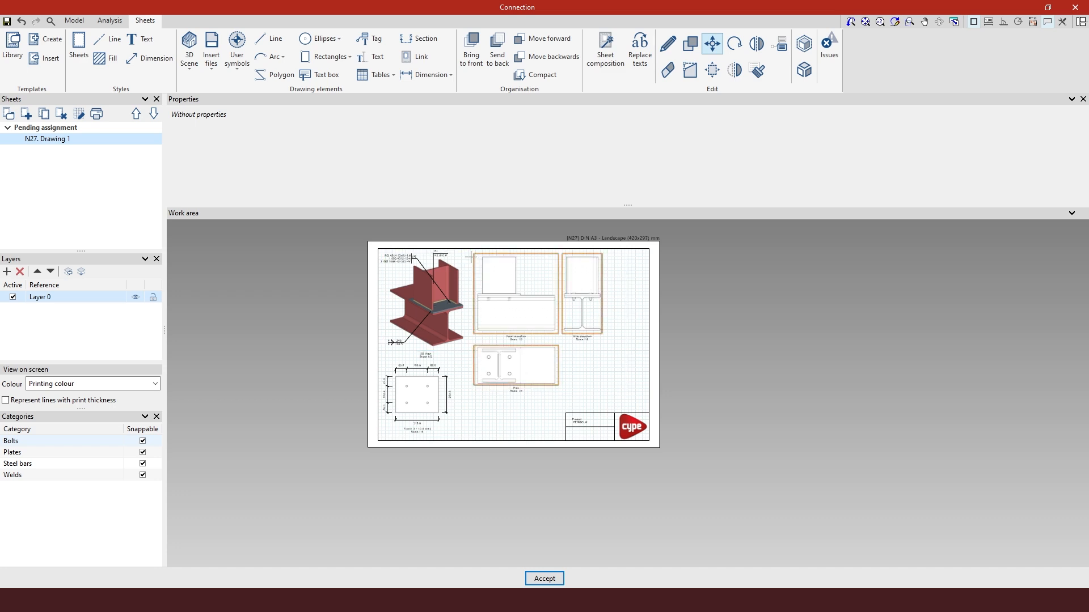
pyautogui.click(474, 253)
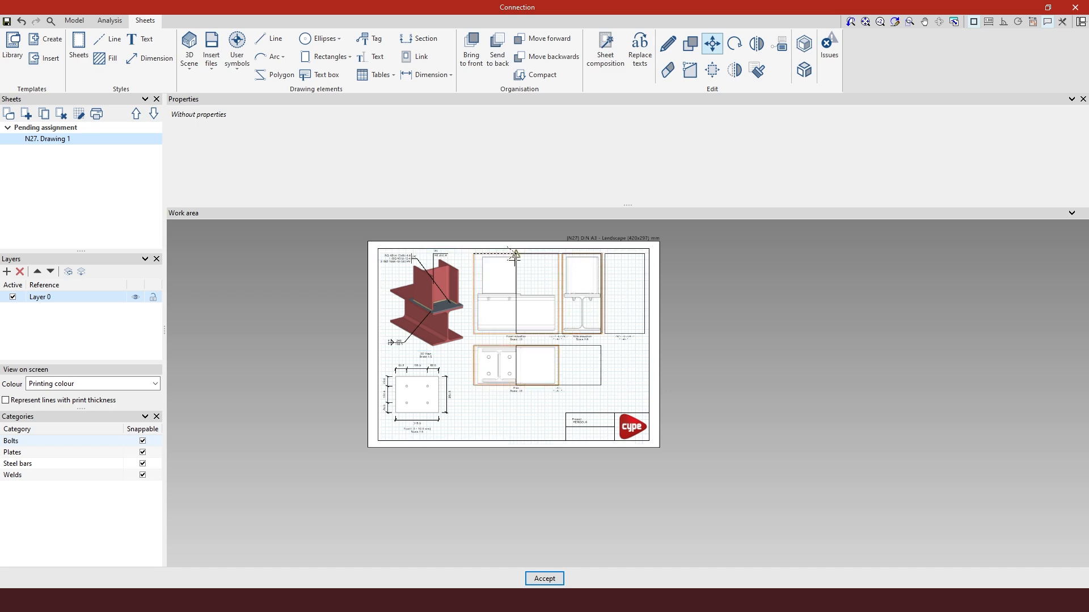
pyautogui.click(515, 254)
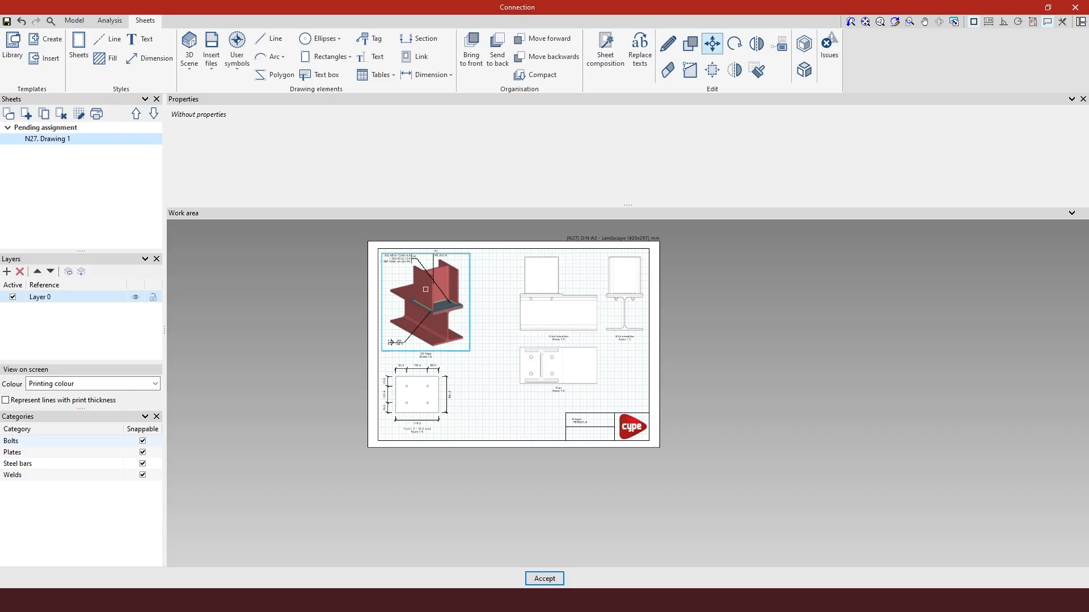
# Close the properties panel so the work area has more room for the complete sheet
pyautogui.scroll(1, 426, 277)
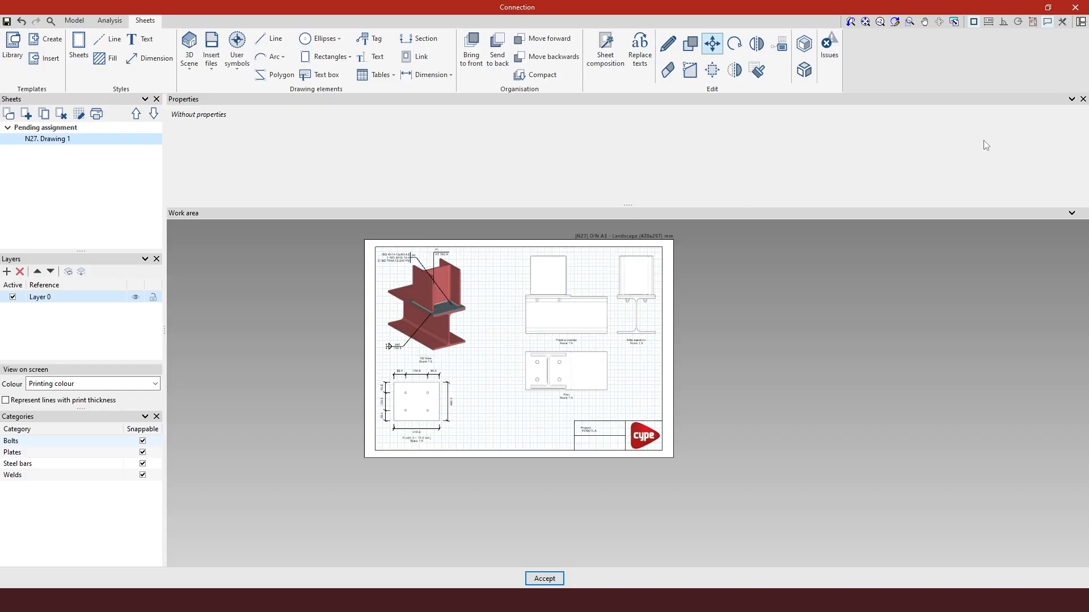
pyautogui.click(1082, 100)
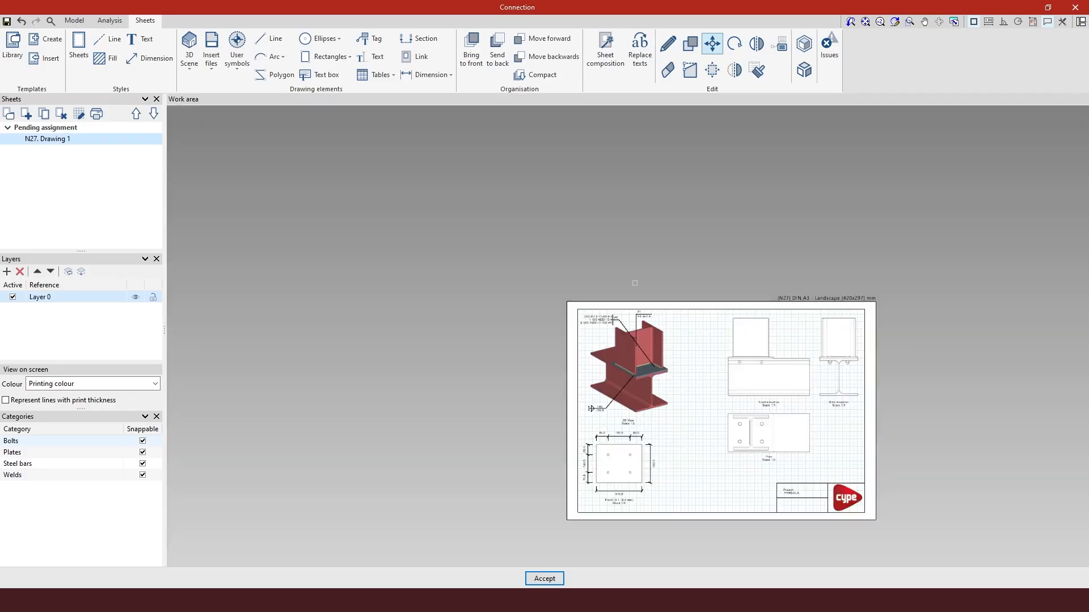
pyautogui.scroll(4, 720, 359)
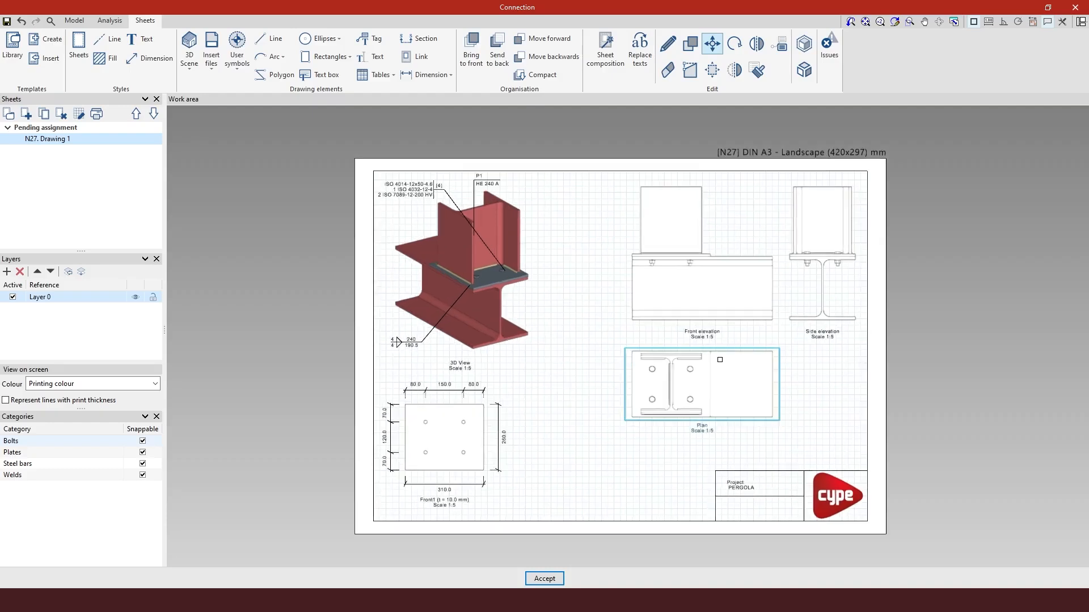
pyautogui.scroll(1, 722, 366)
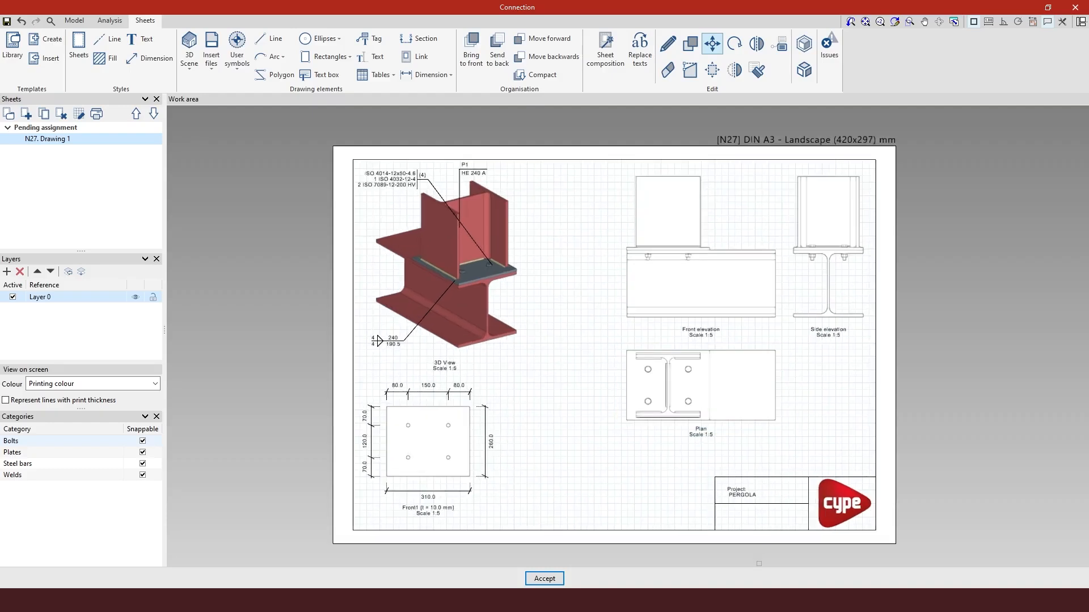